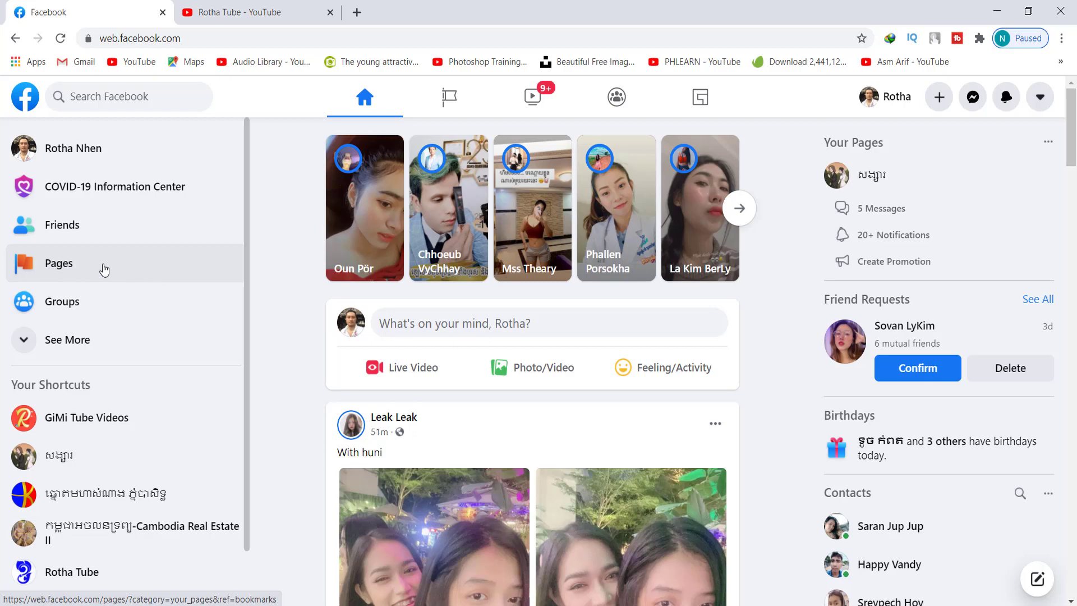
# Open the list of Pages you manage and scroll through it
pyautogui.click(105, 270)
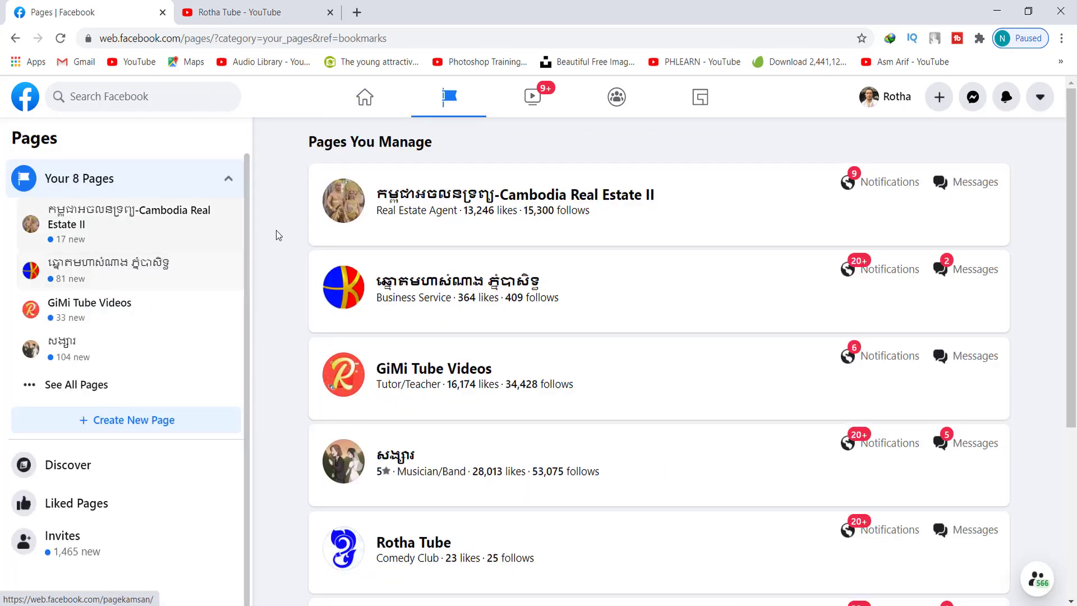
pyautogui.scroll(-3, 292, 230)
pyautogui.scroll(-2, 292, 230)
pyautogui.scroll(5, 294, 230)
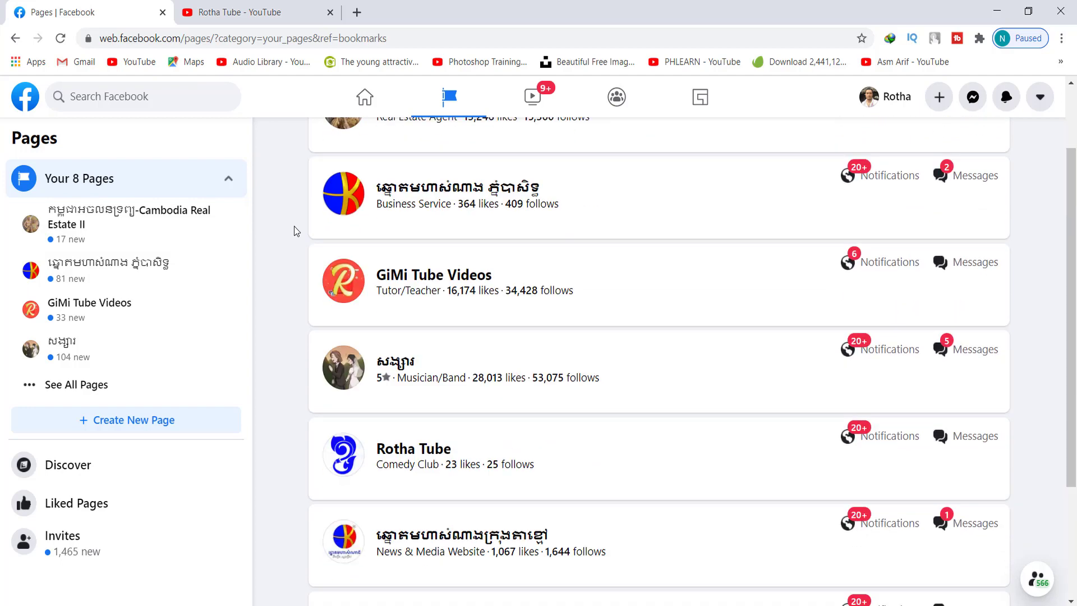
pyautogui.scroll(-5, 293, 227)
pyautogui.scroll(5, 297, 230)
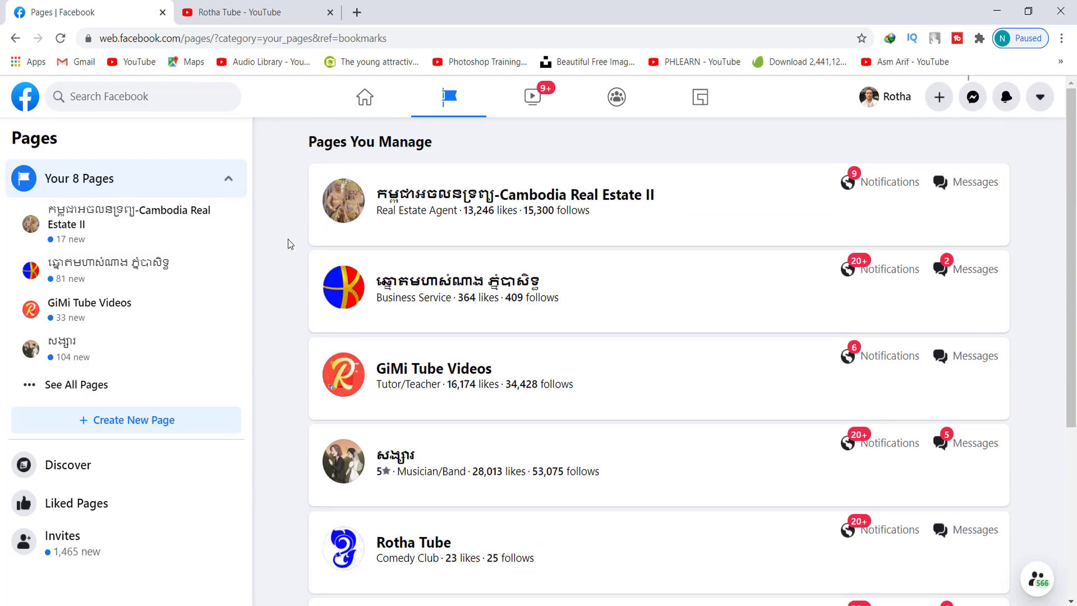
pyautogui.scroll(-5, 275, 312)
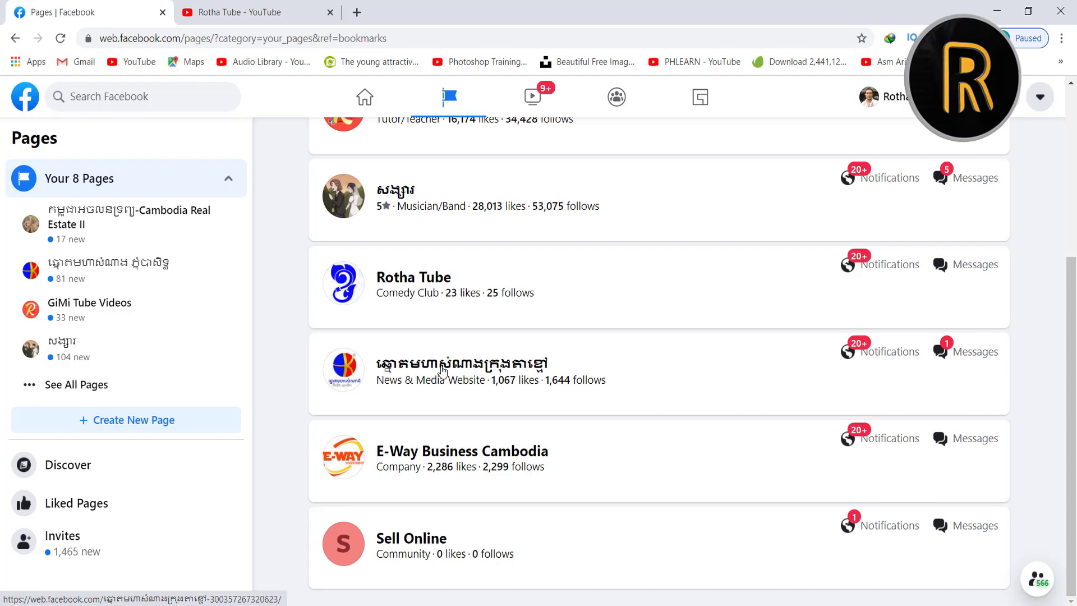
# Open the News & Media Website page and dismiss the interacting-as-page notice
pyautogui.click(472, 370)
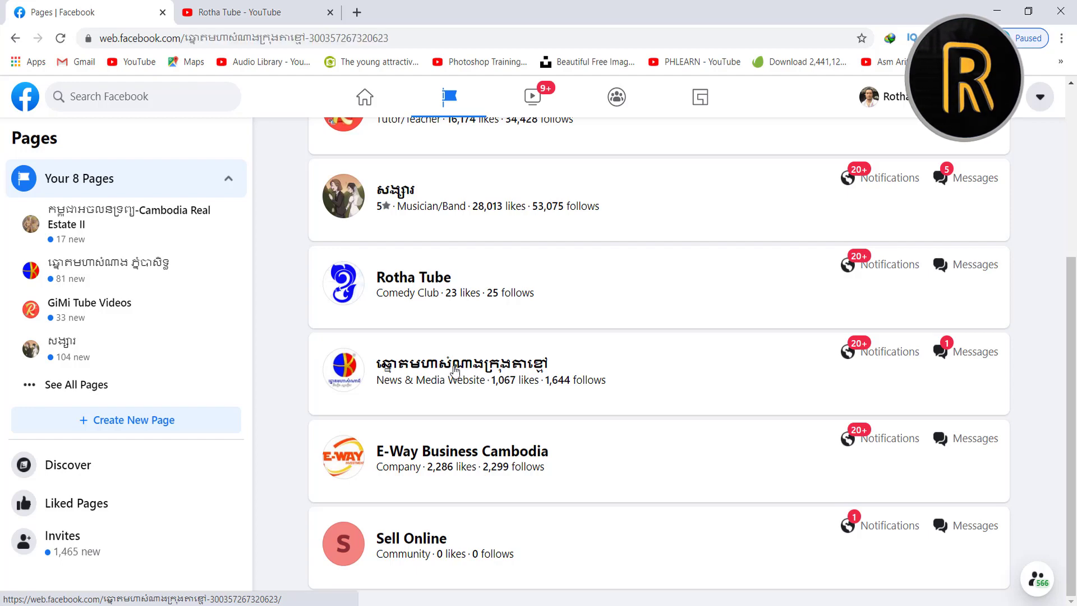
pyautogui.scroll(3, 315, 323)
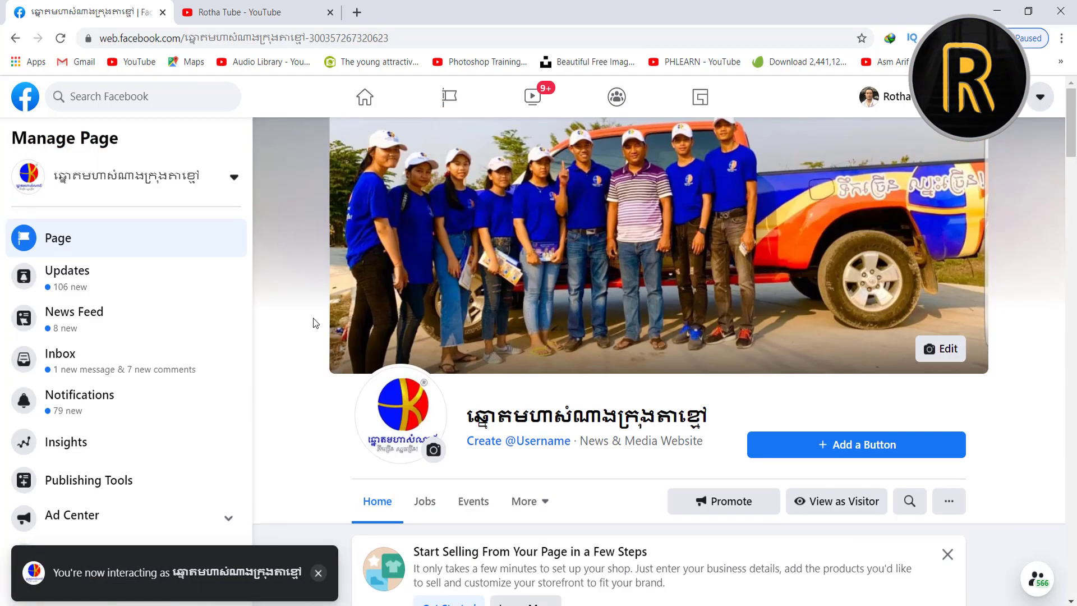
pyautogui.scroll(-2, 314, 323)
pyautogui.click(318, 573)
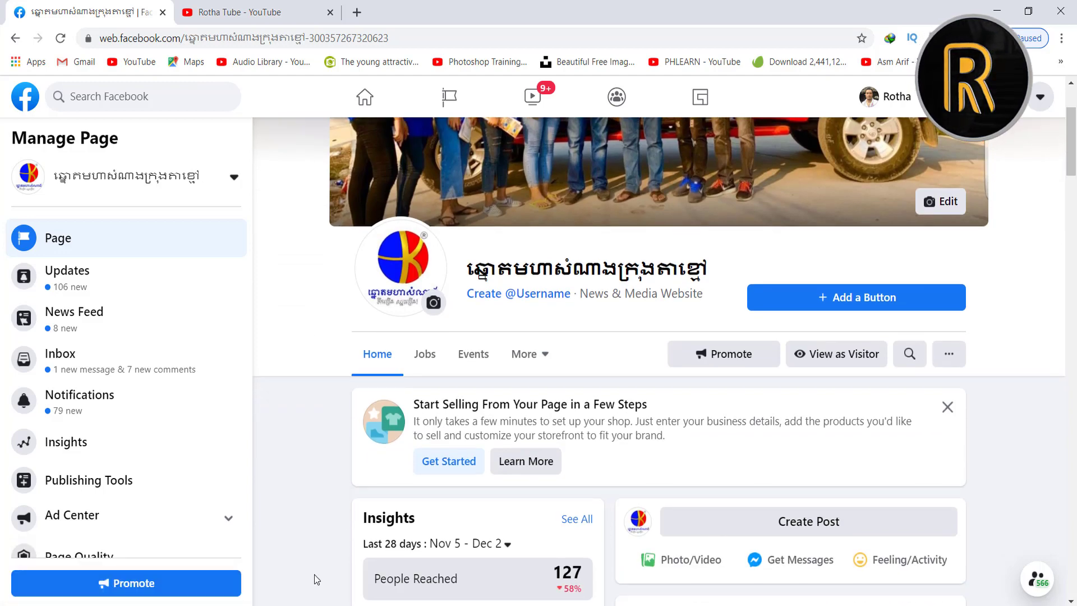
pyautogui.scroll(3, 338, 308)
pyautogui.scroll(-10, 992, 409)
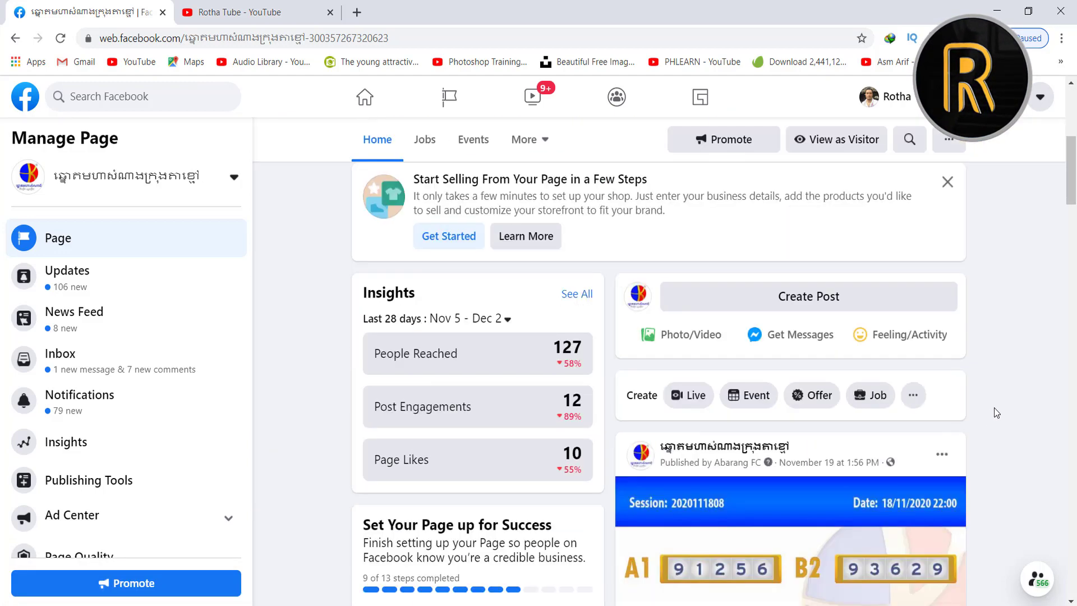
pyautogui.scroll(10, 993, 412)
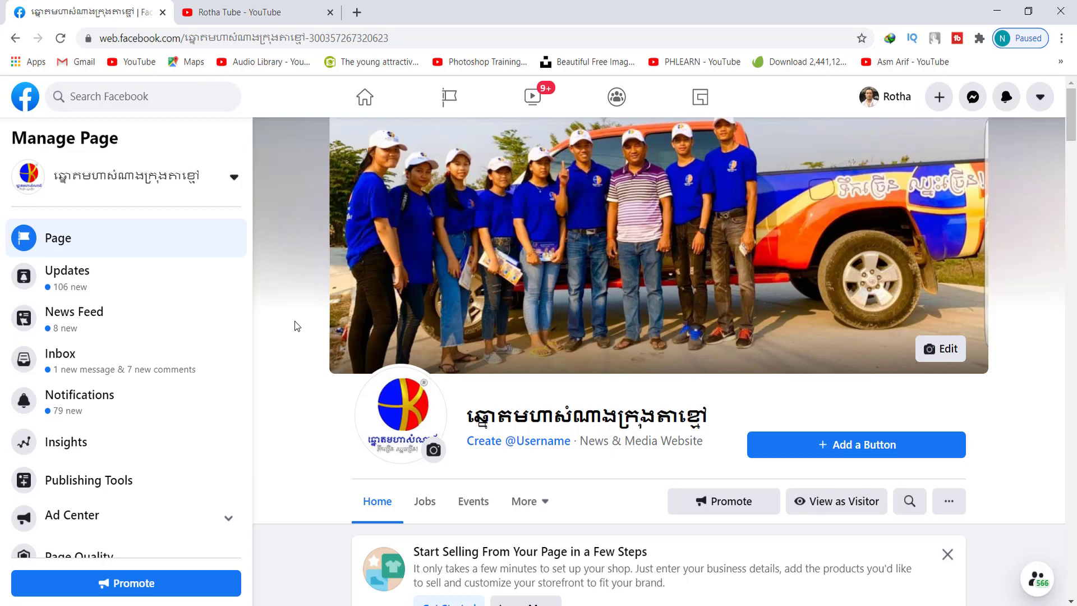
pyautogui.scroll(-2, 185, 359)
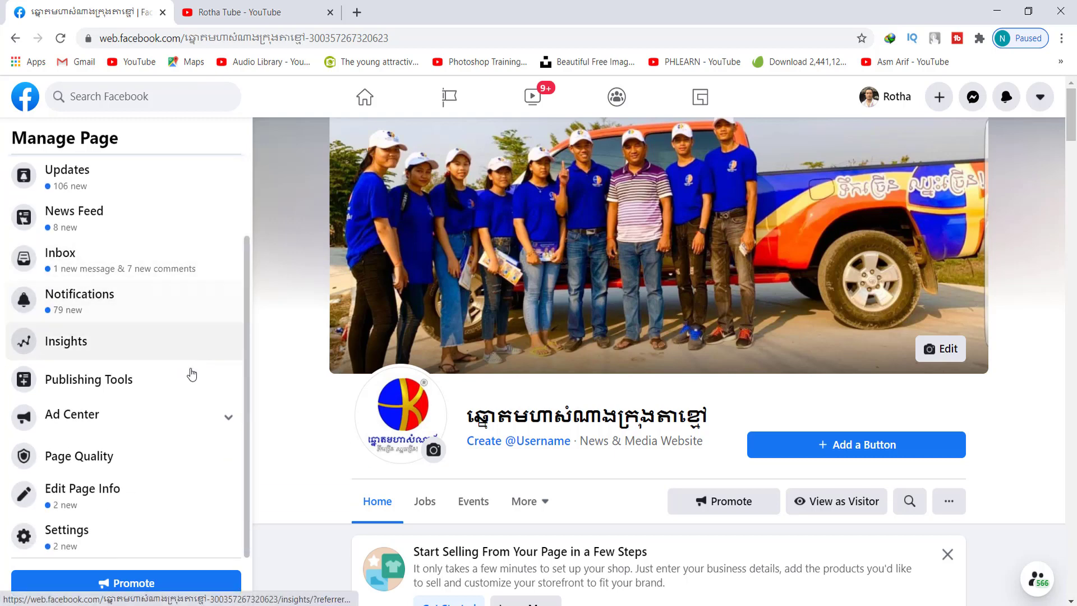
pyautogui.scroll(1, 168, 373)
pyautogui.scroll(-1, 106, 359)
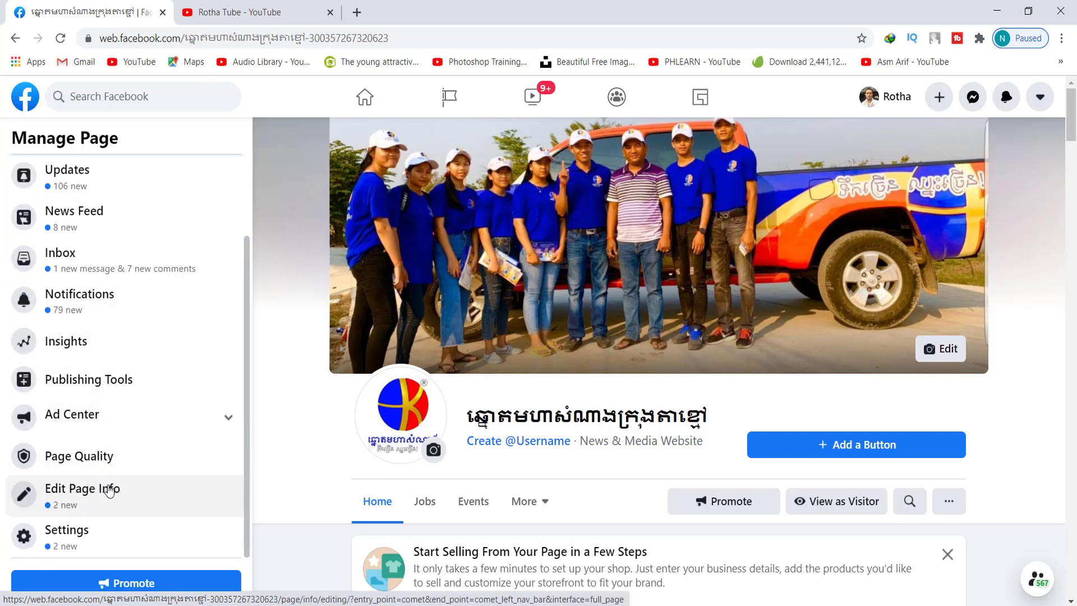
# Open Edit Page Info and put the cursor in the Name field, closing two notifications
pyautogui.click(97, 493)
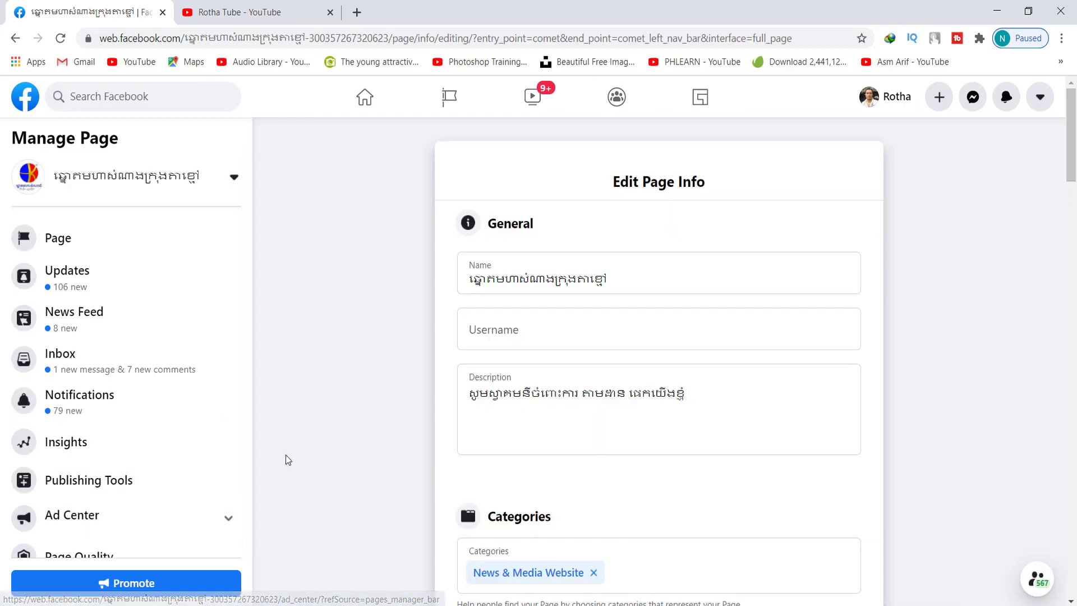
pyautogui.scroll(-14, 286, 453)
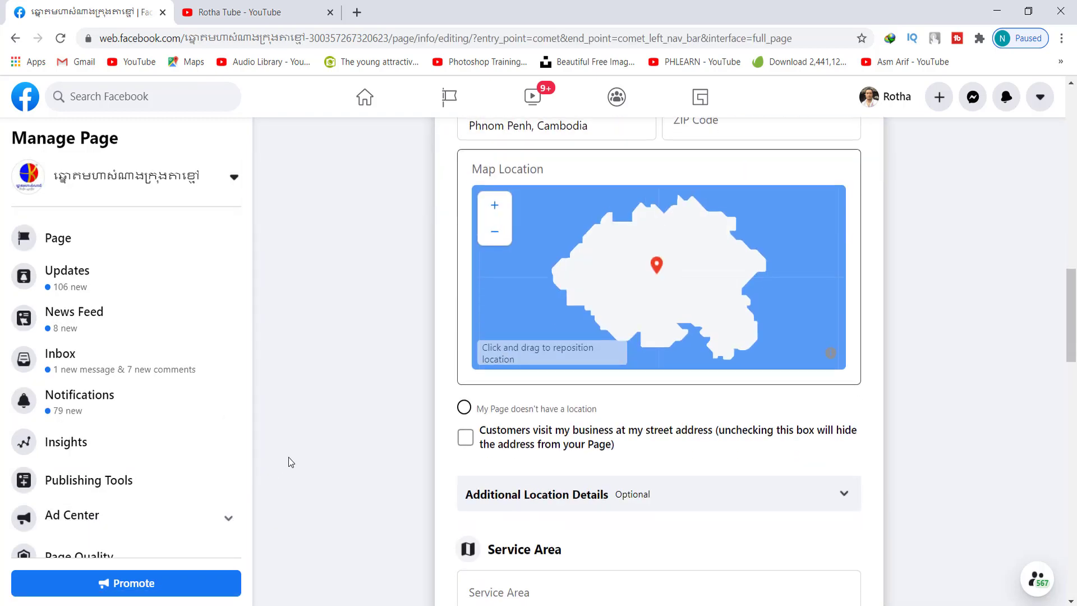
pyautogui.scroll(-15, 291, 461)
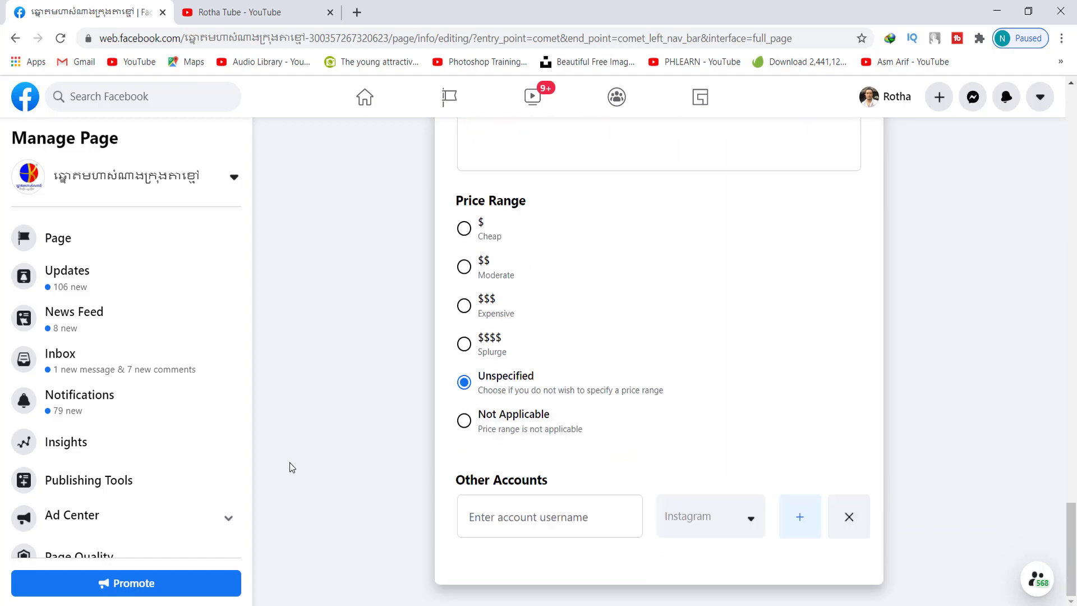
pyautogui.scroll(15, 290, 462)
pyautogui.scroll(10, 290, 462)
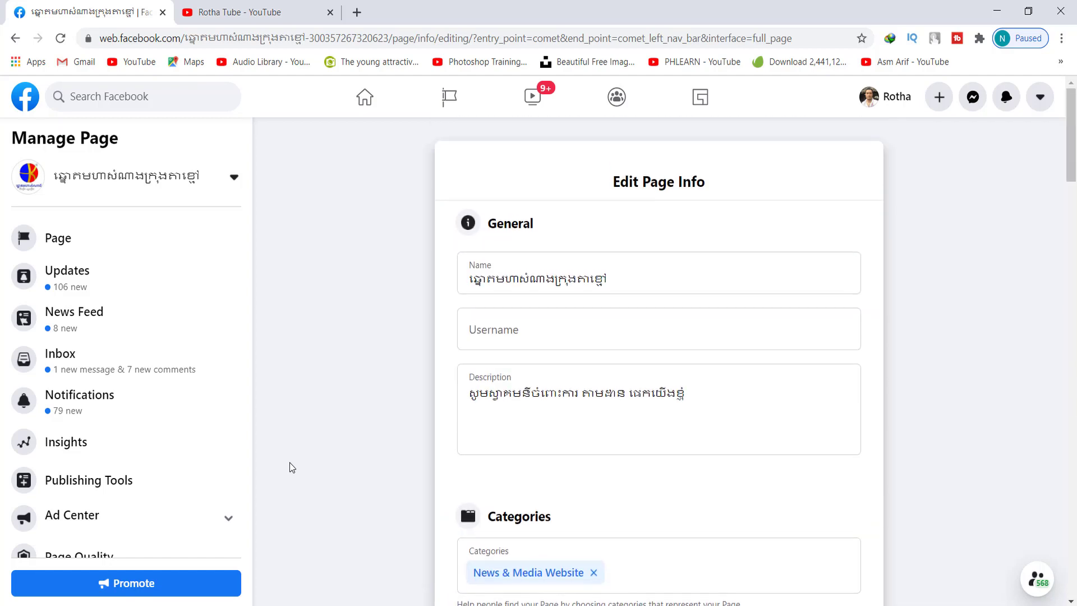
pyautogui.click(634, 279)
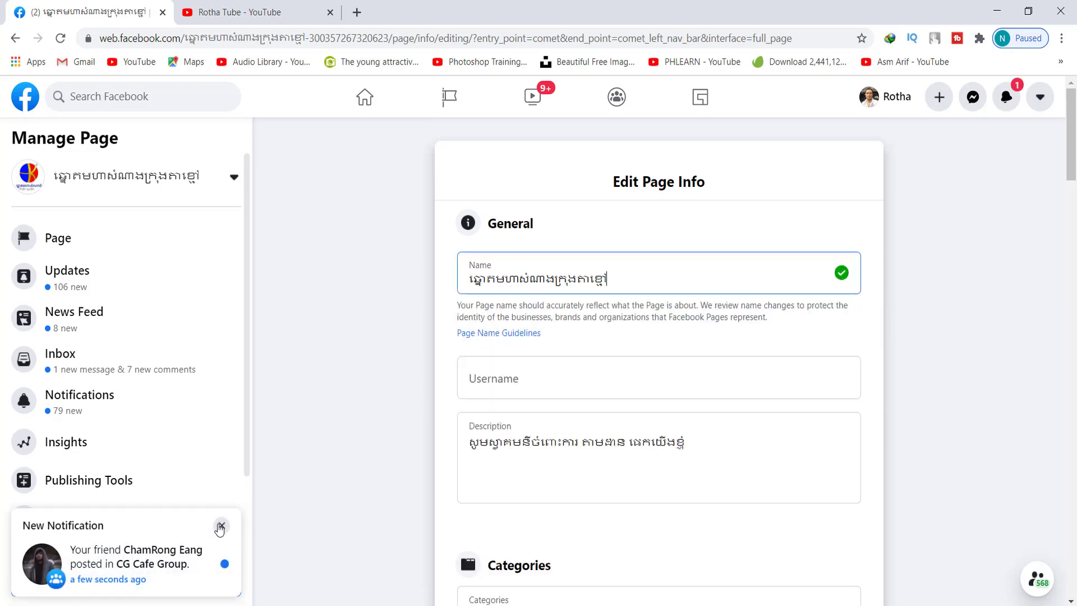
pyautogui.click(221, 525)
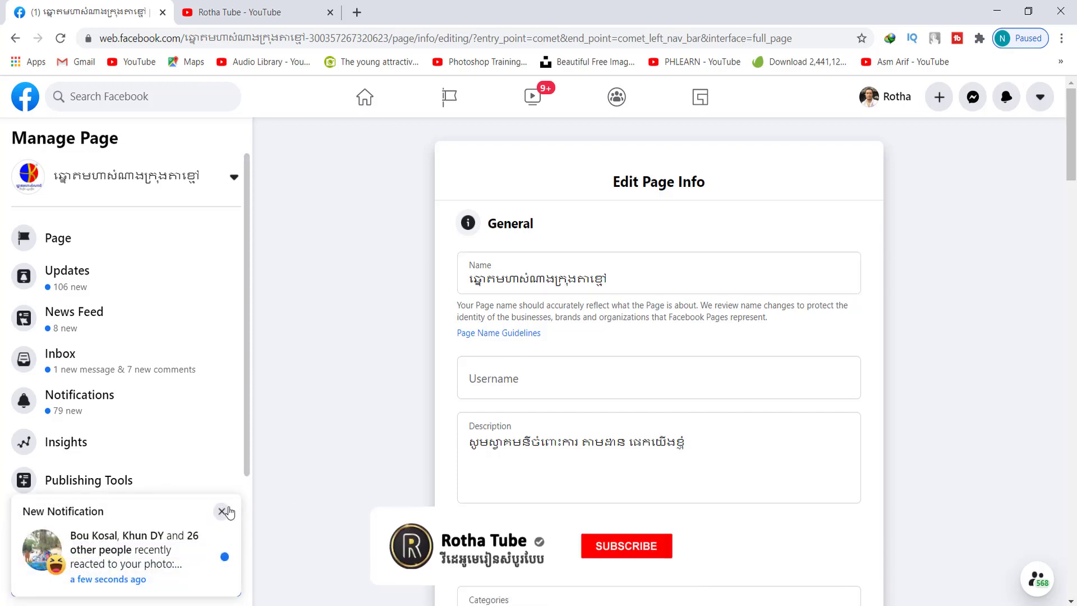
pyautogui.click(221, 511)
pyautogui.click(684, 273)
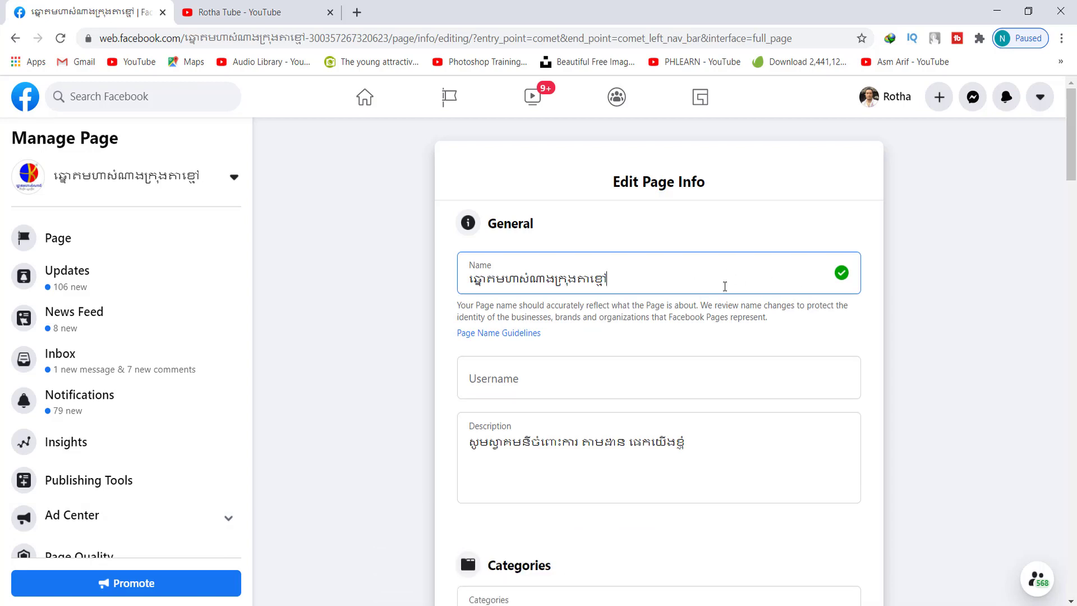
# Replace the end of the page name with 'កូមិ១ភ្នាក់ងារ១' and submit the name change request
pyautogui.press('BackSpace')
pyautogui.press('BackSpace')
pyautogui.press('BackSpace')
pyautogui.press('BackSpace')
pyautogui.press('BackSpace')
pyautogui.press('BackSpace')
pyautogui.press('BackSpace')
pyautogui.press('BackSpace')
pyautogui.press('BackSpace')
pyautogui.press('BackSpace')
pyautogui.press('BackSpace')
pyautogui.write('ក')
pyautogui.write('ូមិ')
pyautogui.write('១')
pyautogui.write('ភ្នាក់')
pyautogui.write('ងារ')
pyautogui.write('១')
pyautogui.click(601, 381)
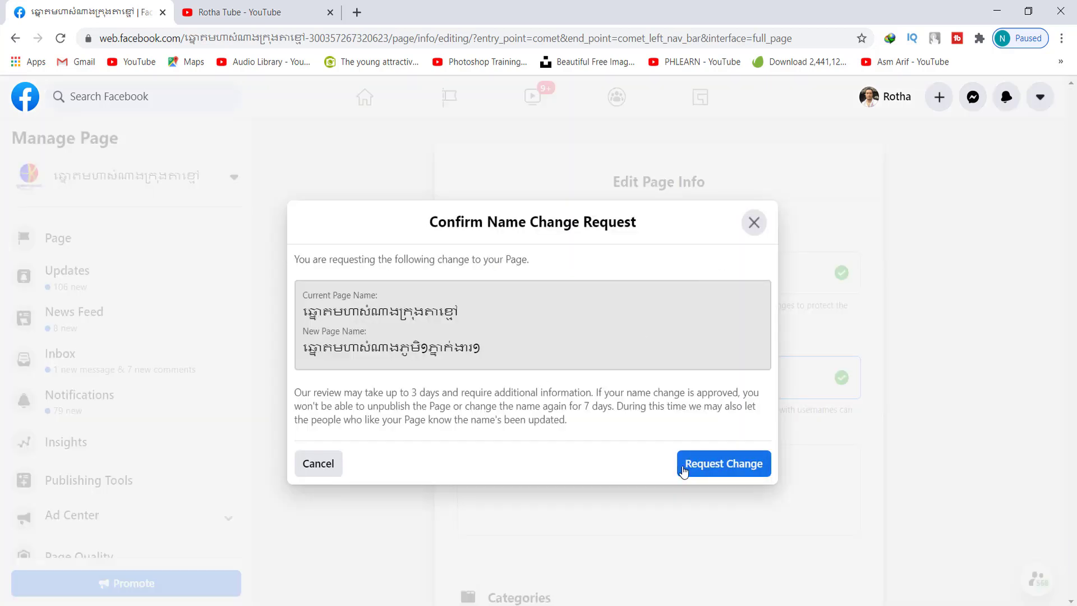
pyautogui.click(724, 465)
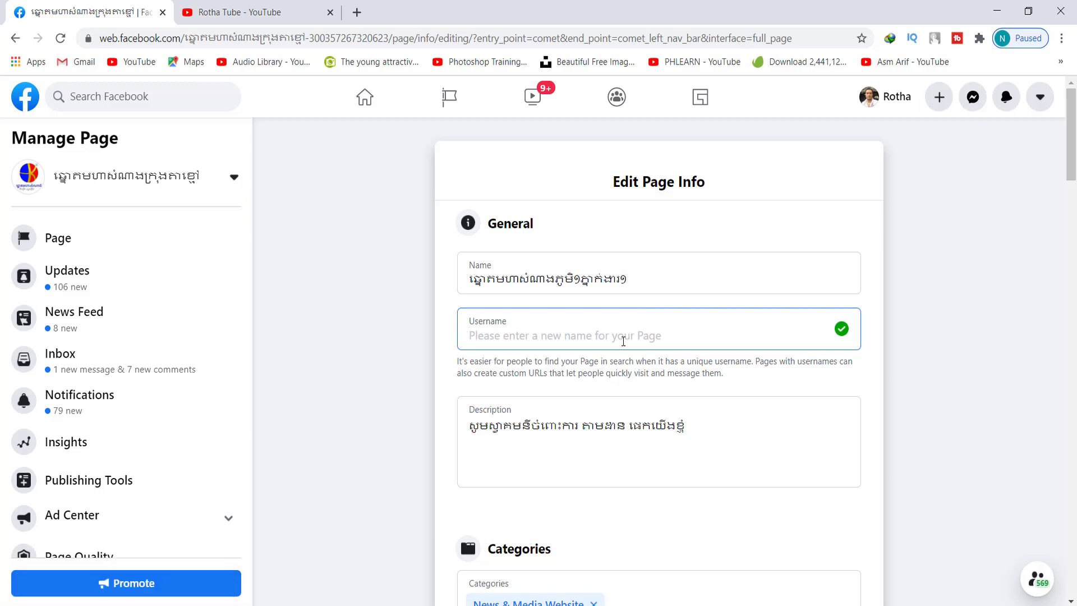
pyautogui.write('KTV')
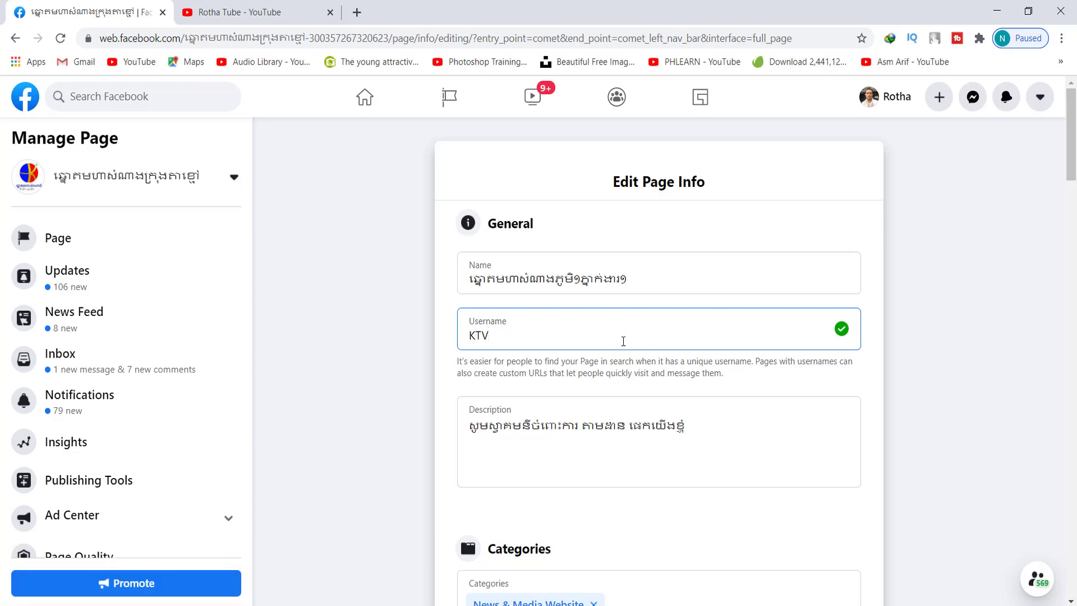
pyautogui.write('Lottery1V1A')
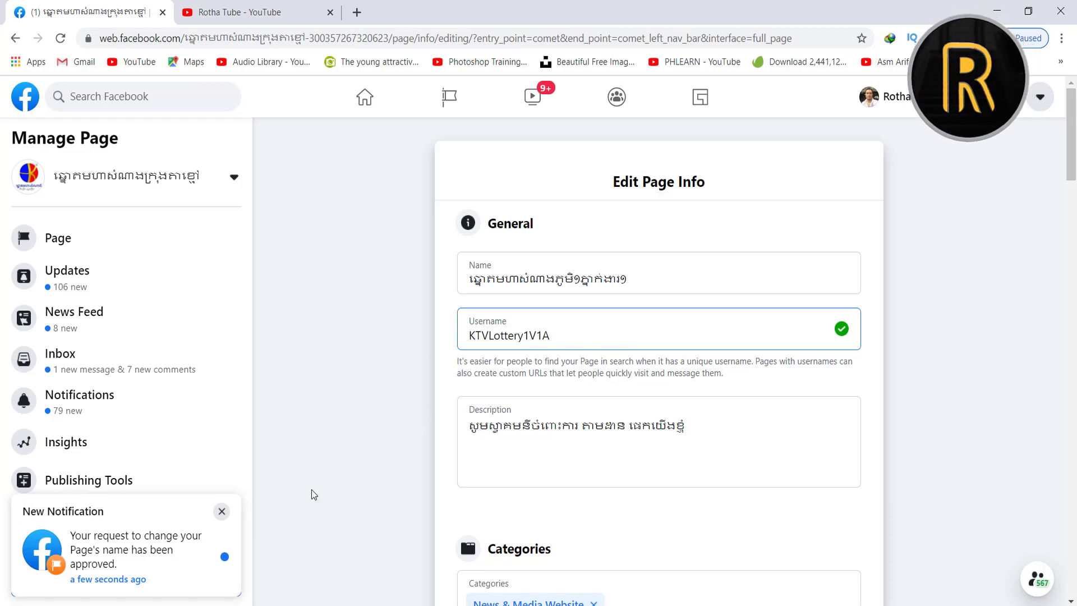
pyautogui.click(221, 511)
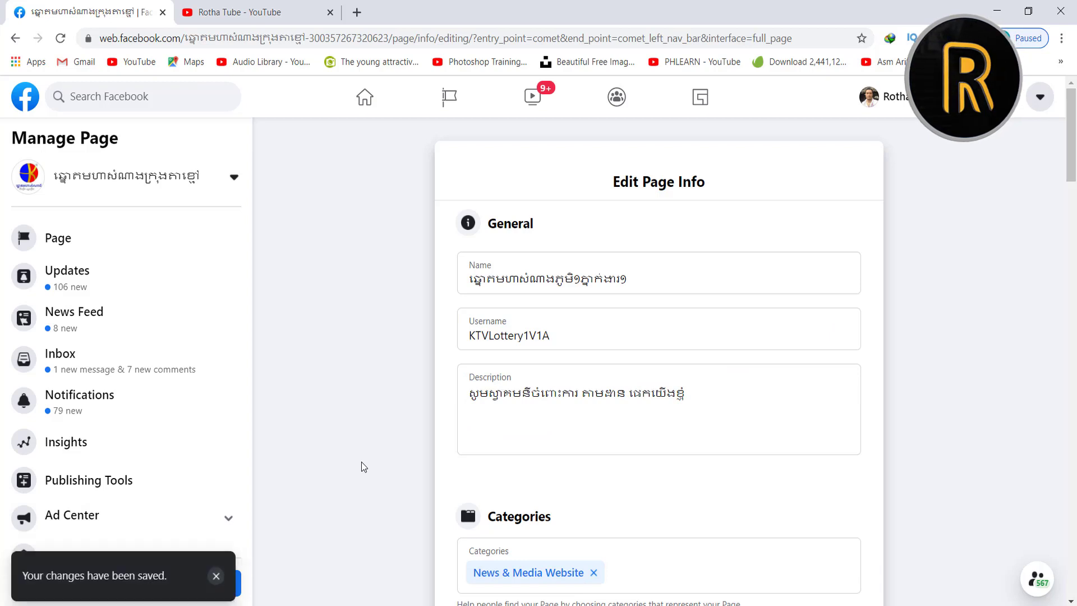
pyautogui.click(216, 576)
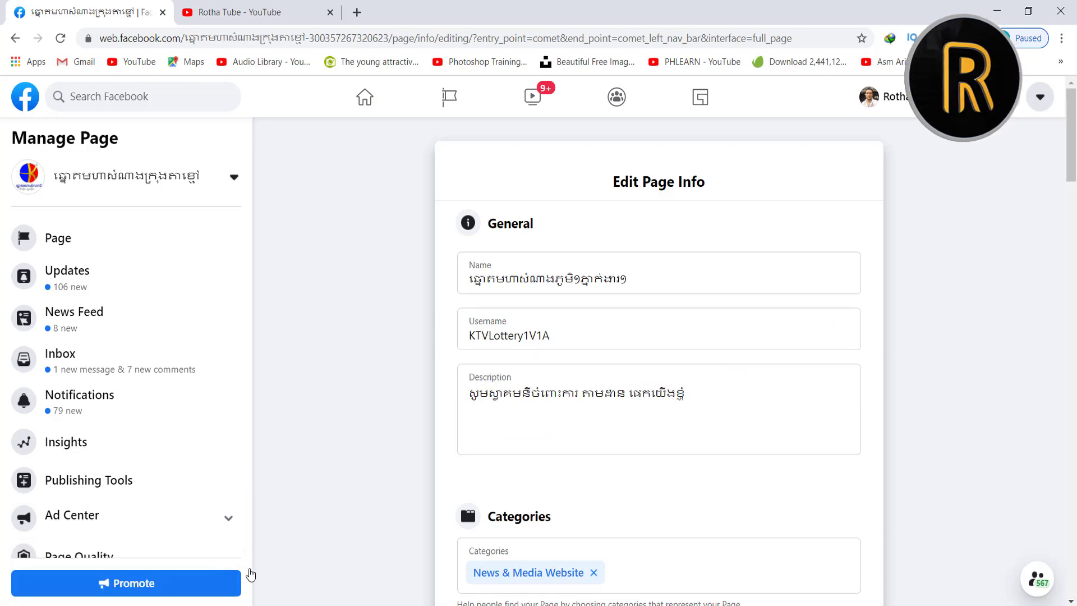
pyautogui.click(560, 403)
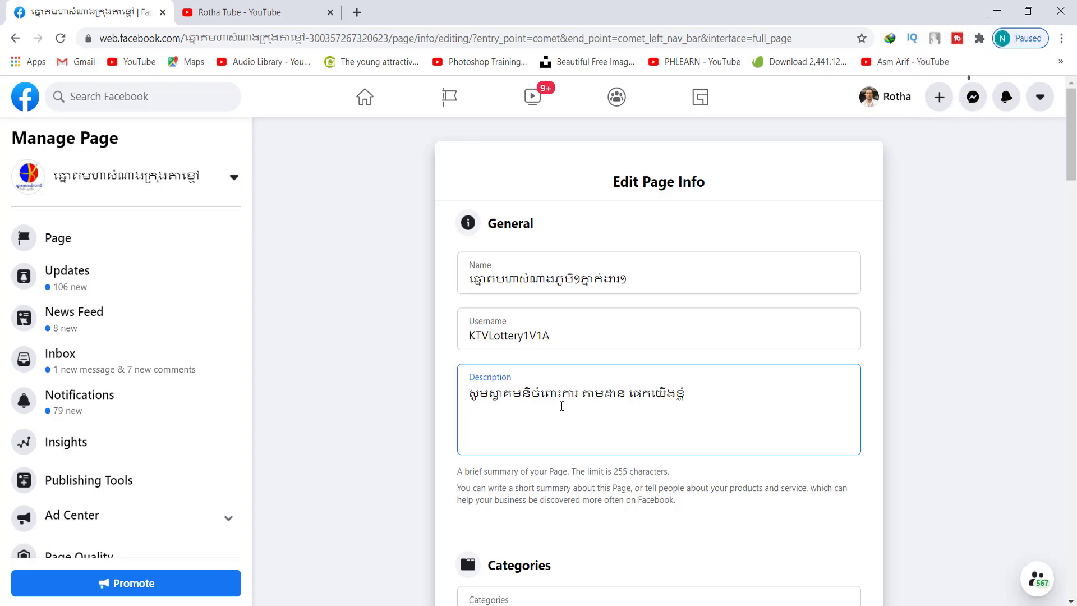
# Select the existing description and begin retyping it in Khmer, fixing typos along the way
pyautogui.moveTo(695, 393); pyautogui.dragTo(420, 406)
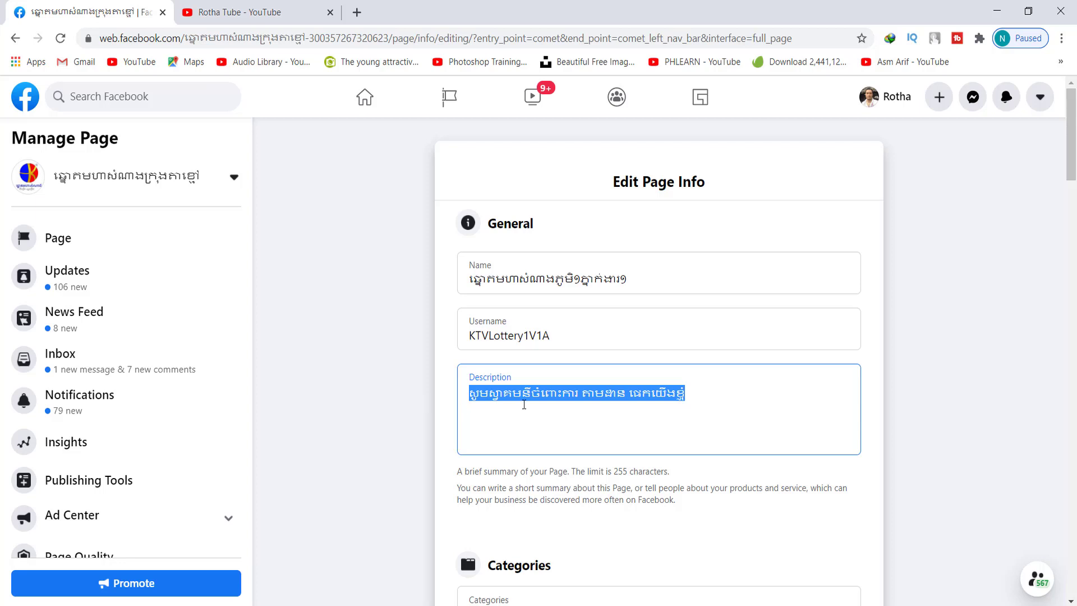
pyautogui.click(604, 394)
pyautogui.scroll(-1, 693, 327)
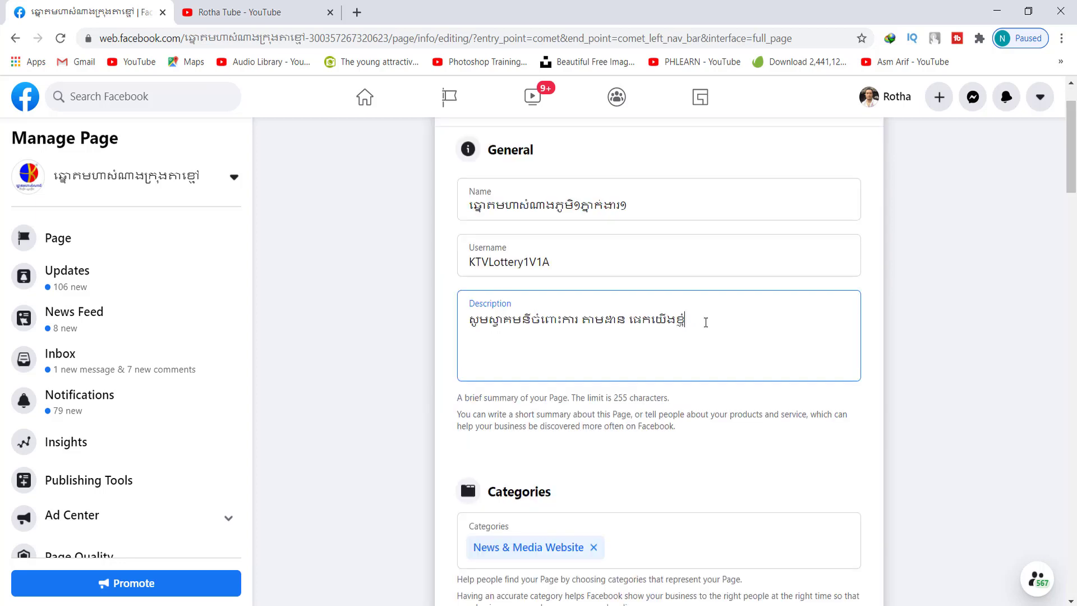
pyautogui.hotkey('ctrl', 'a')
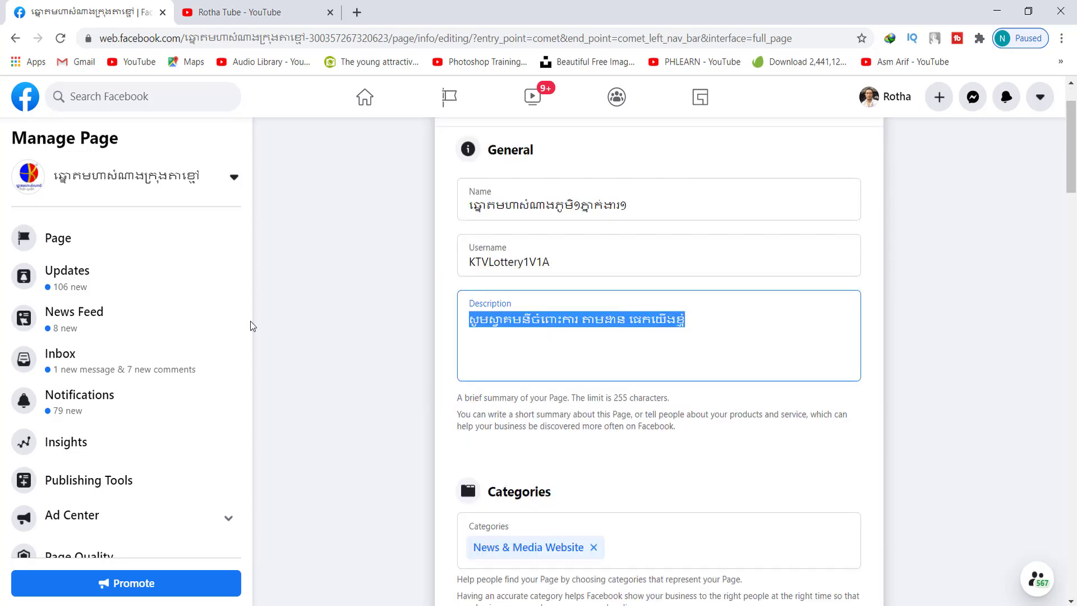
pyautogui.write('ឆ្នោត')
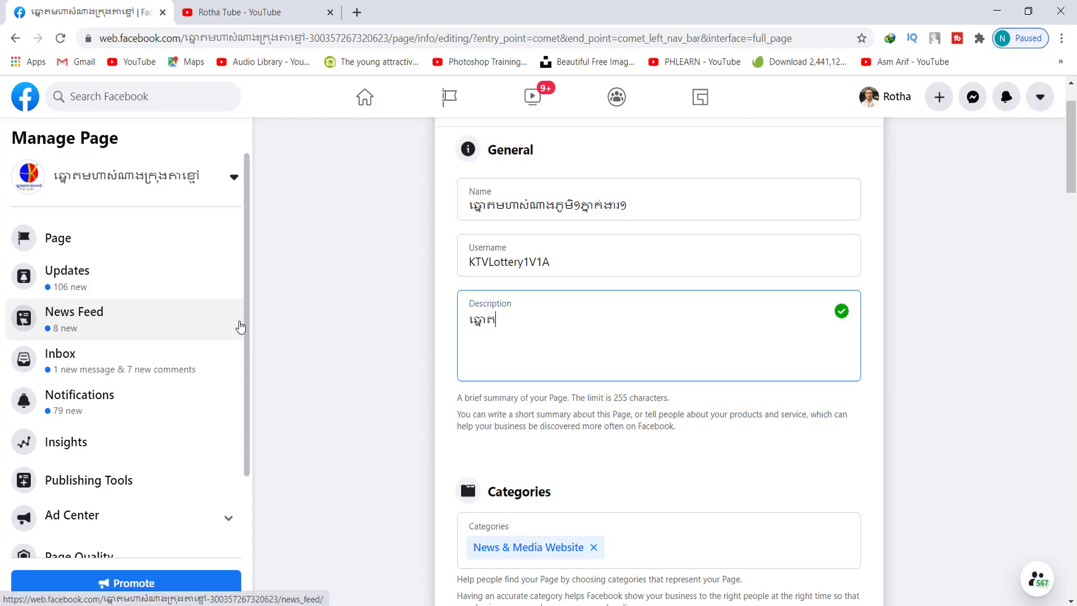
pyautogui.write('មហាសំណាង ជាឆ្នោត')
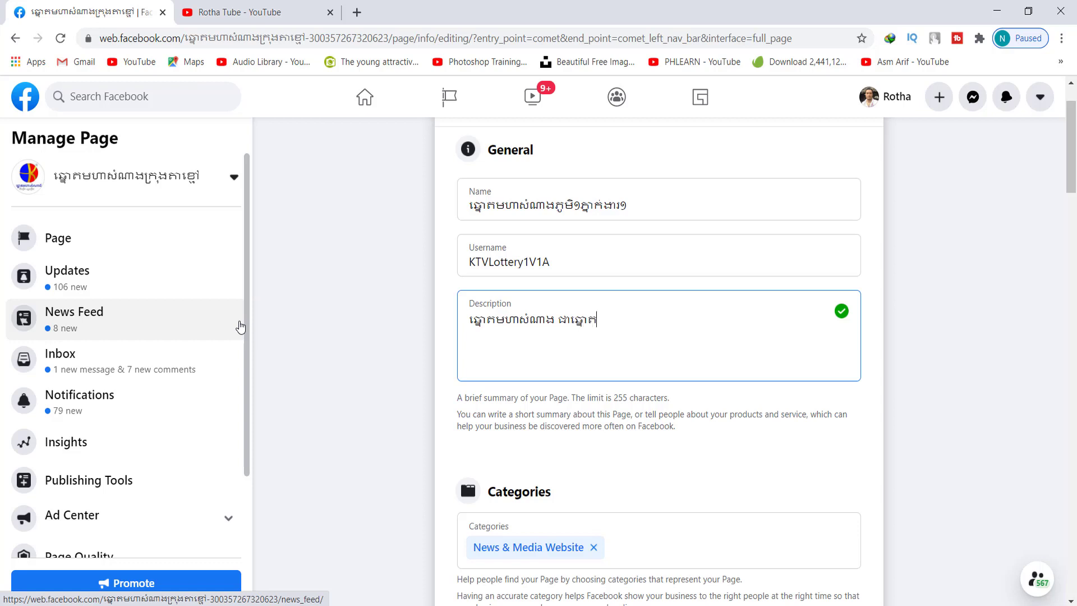
# Finish the description with the 5-digit lottery, 5D and draw-time text, then click away to save
pyautogui.write('-ឡ')
pyautogui.write('ក')
pyautogui.write('៥')
pyautogui.write('ខ្ទង់')
pyautogui.write('()')
pyautogui.write('៥')
pyautogui.press('BackSpace')
pyautogui.press('super+space')
pyautogui.write('5D')
pyautogui.write('និង')
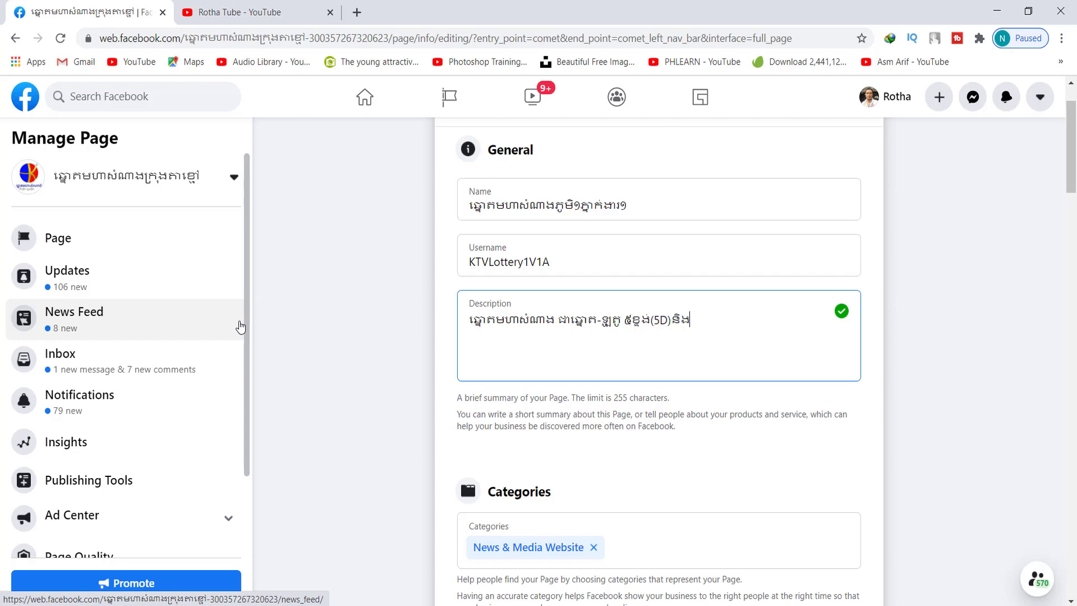
pyautogui.write('រង្វាន់')
pyautogui.write('លួងចិត្ត')
pyautogui.write('ព')
pyautogui.write('ខុ')
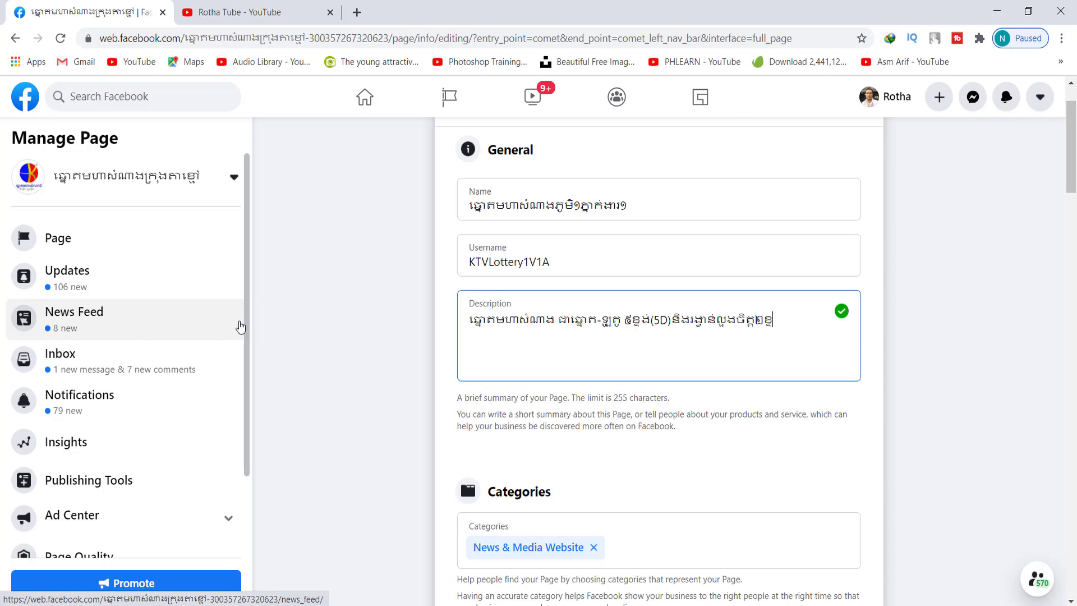
pyautogui.write('ង់,៣ខ្ទង២៥ រាជធាន')
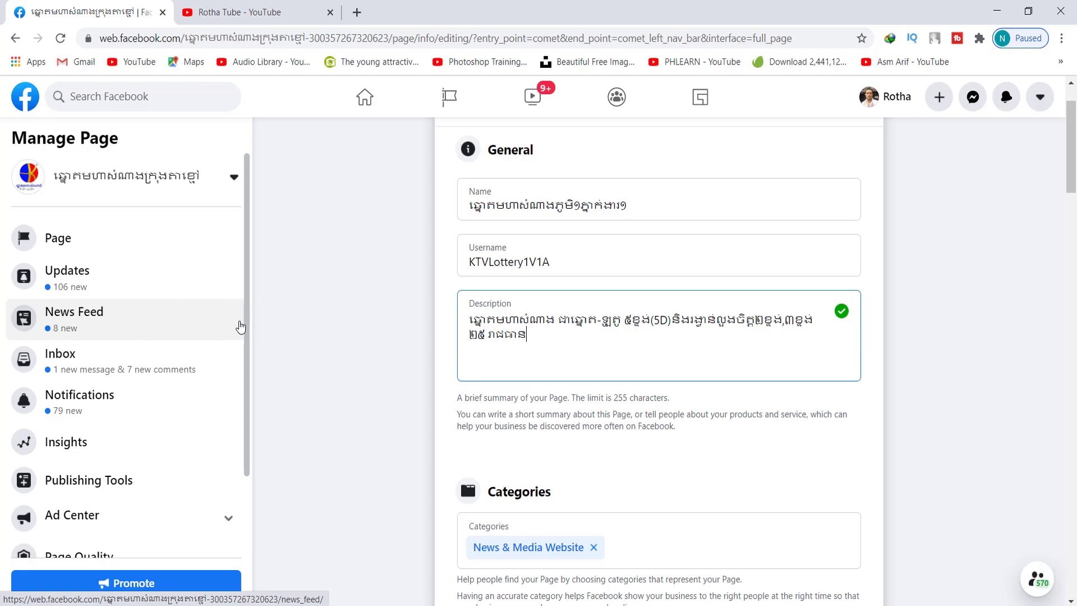
pyautogui.write('ី/ខេត្តក្រុង')
pyautogui.hotkey('ctrl', 'a')
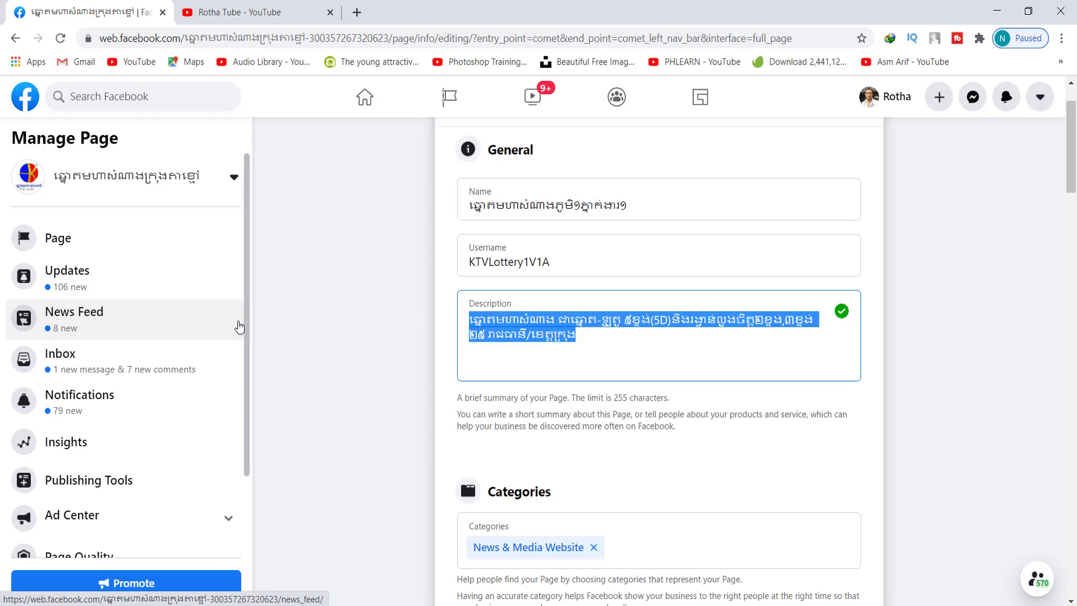
pyautogui.click(608, 344)
pyautogui.click(674, 545)
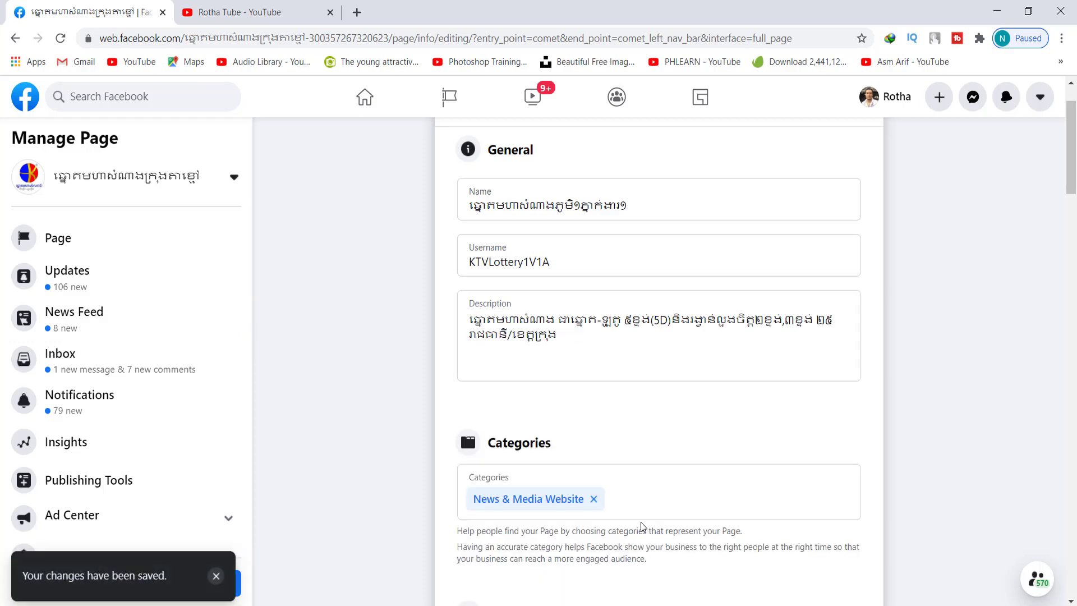
# Add Business Service as the Page category and remove News & Media Website
pyautogui.scroll(-3, 624, 340)
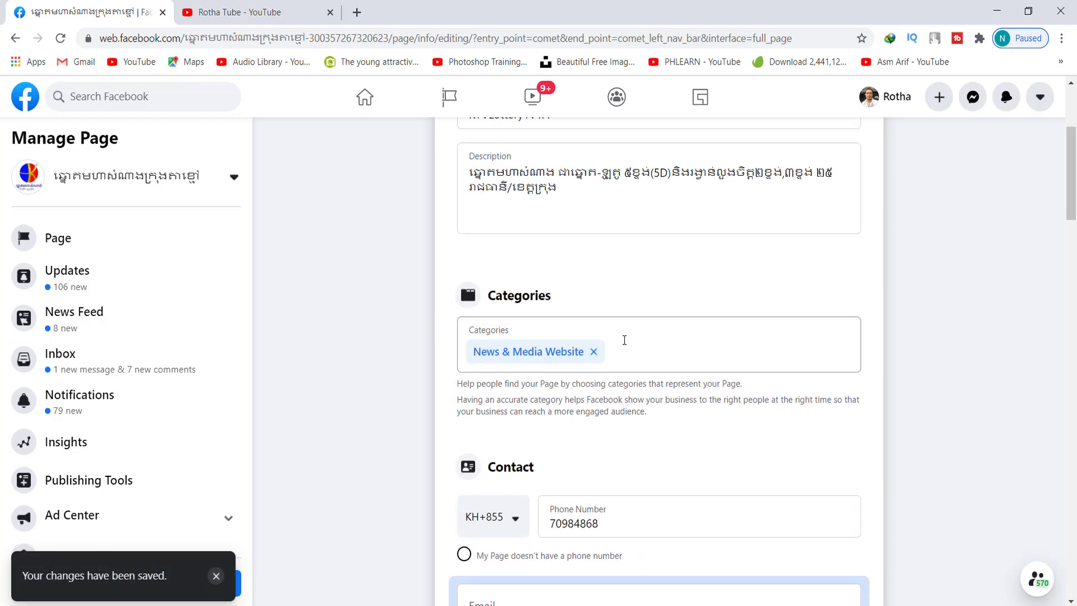
pyautogui.click(599, 355)
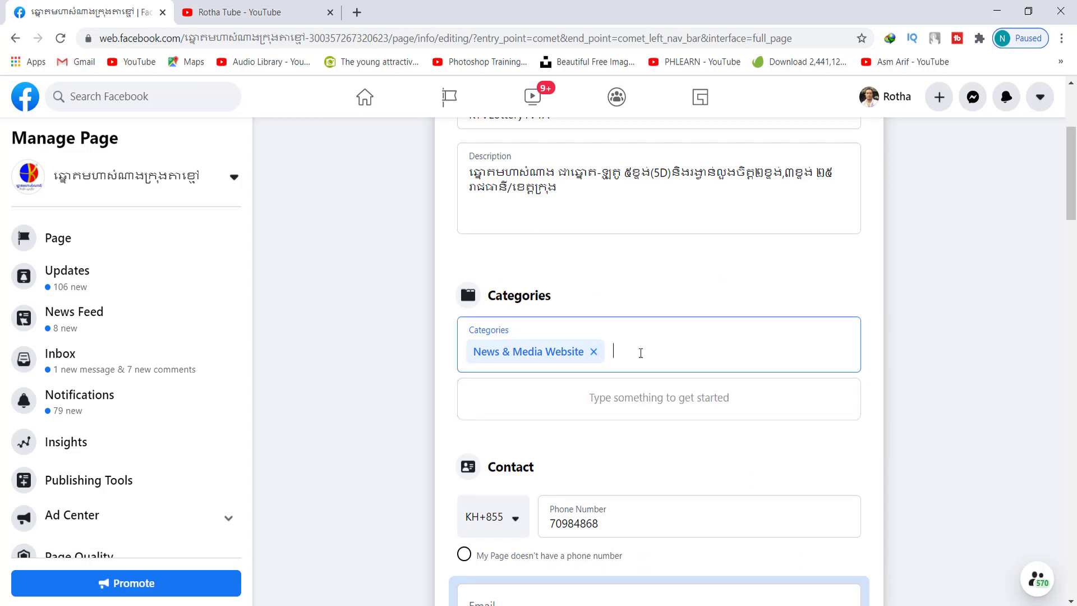
pyautogui.scroll(-3, 642, 353)
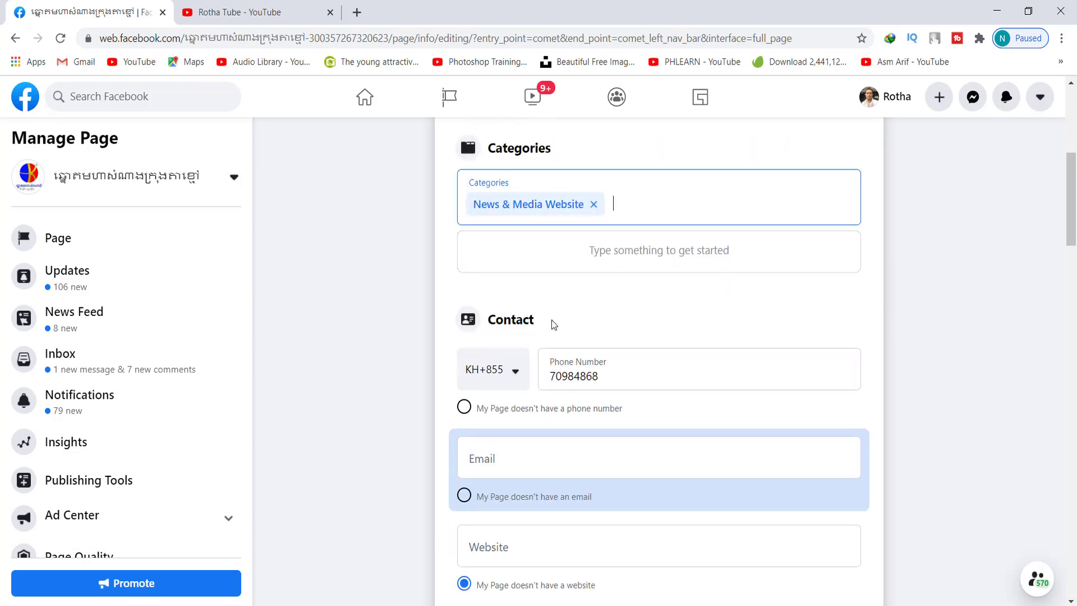
pyautogui.click(593, 205)
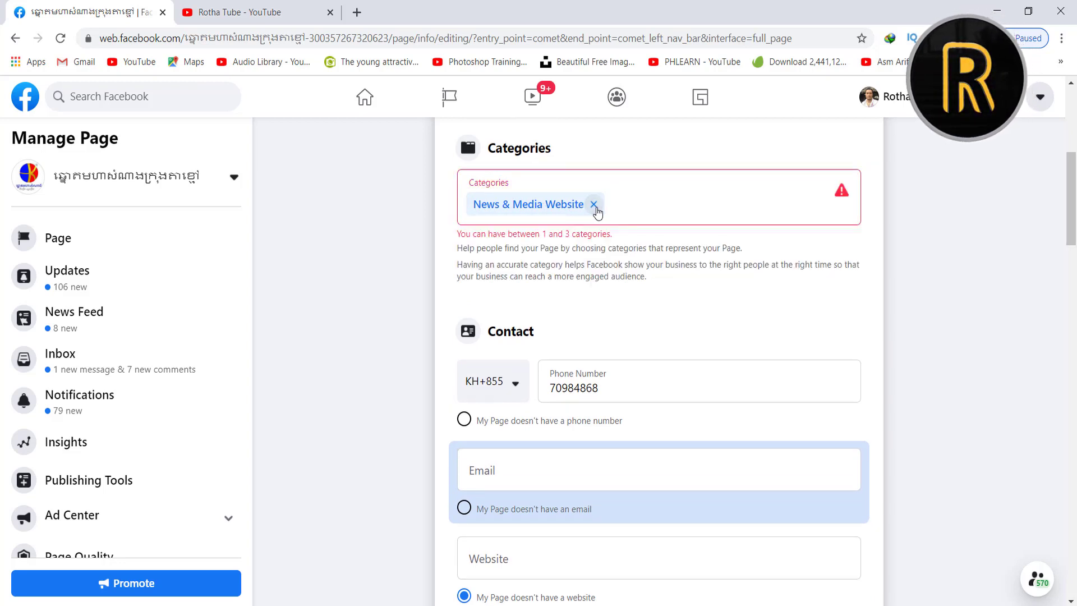
pyautogui.click(624, 205)
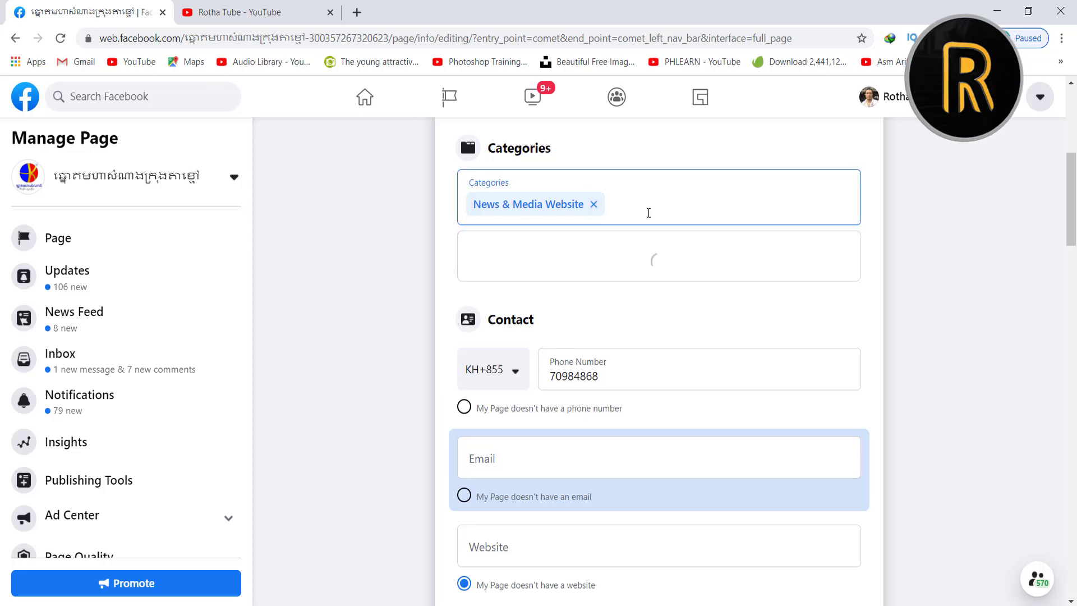
pyautogui.write('Nus')
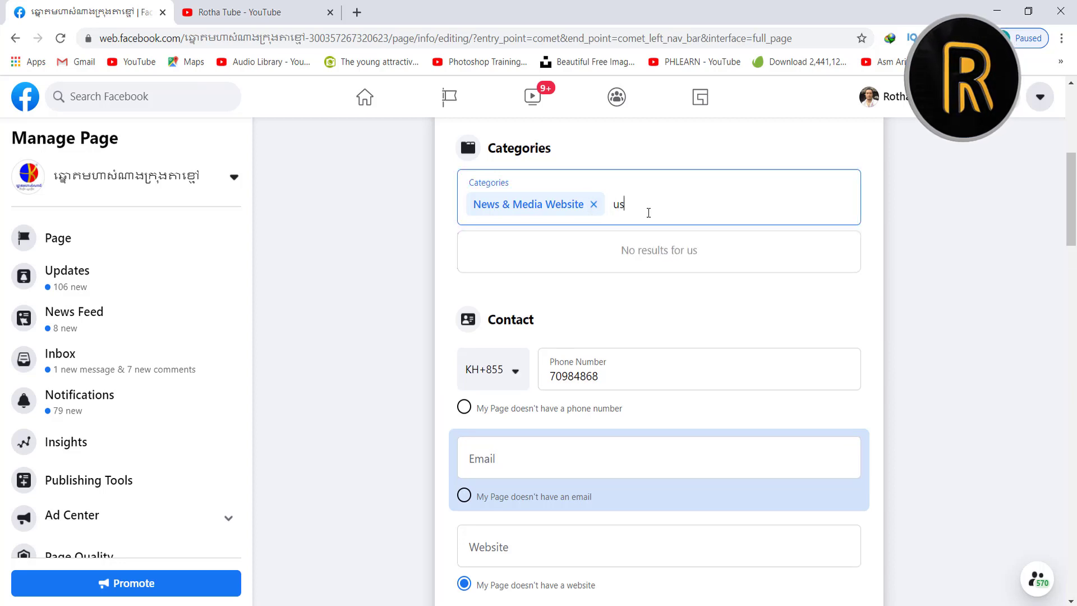
pyautogui.press('BackSpace')
pyautogui.press('BackSpace')
pyautogui.press('BackSpace')
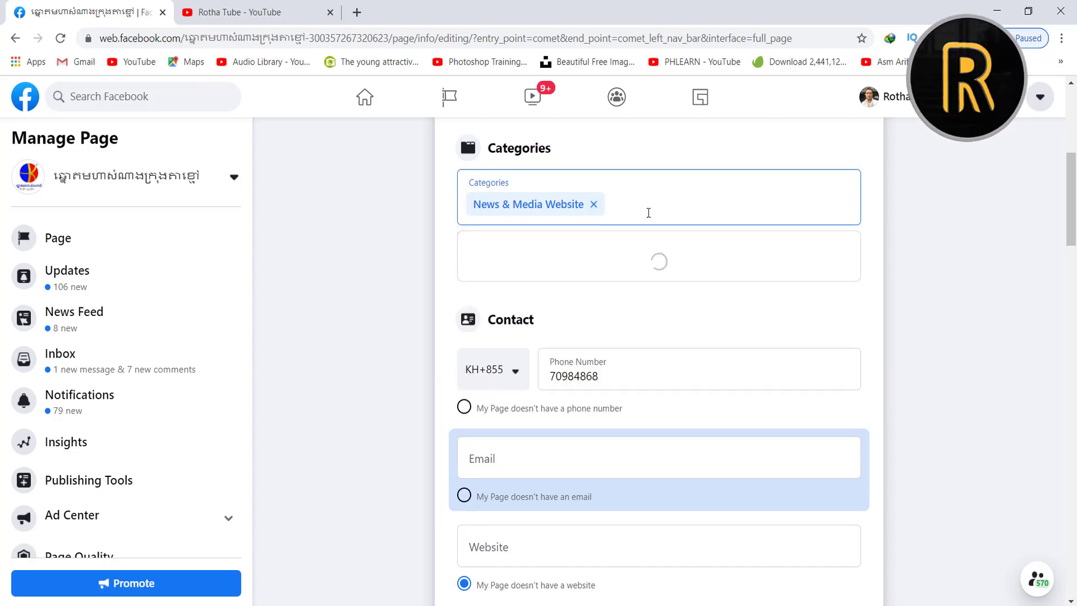
pyautogui.write('Bus')
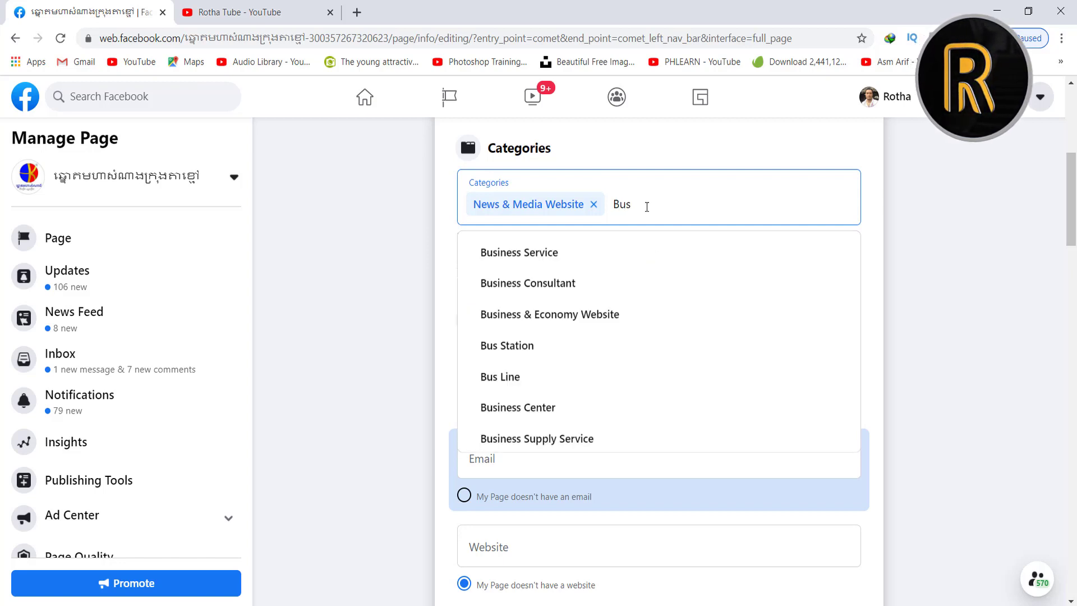
pyautogui.click(544, 261)
pyautogui.click(594, 204)
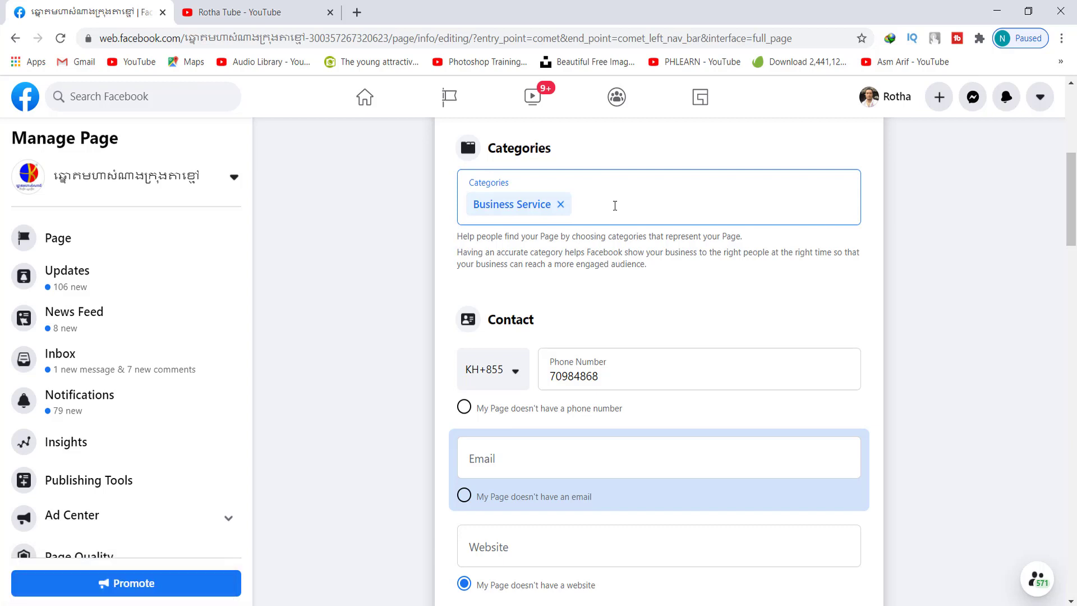
pyautogui.scroll(-1, 629, 310)
# Mark the Page as having no email address
pyautogui.click(609, 305)
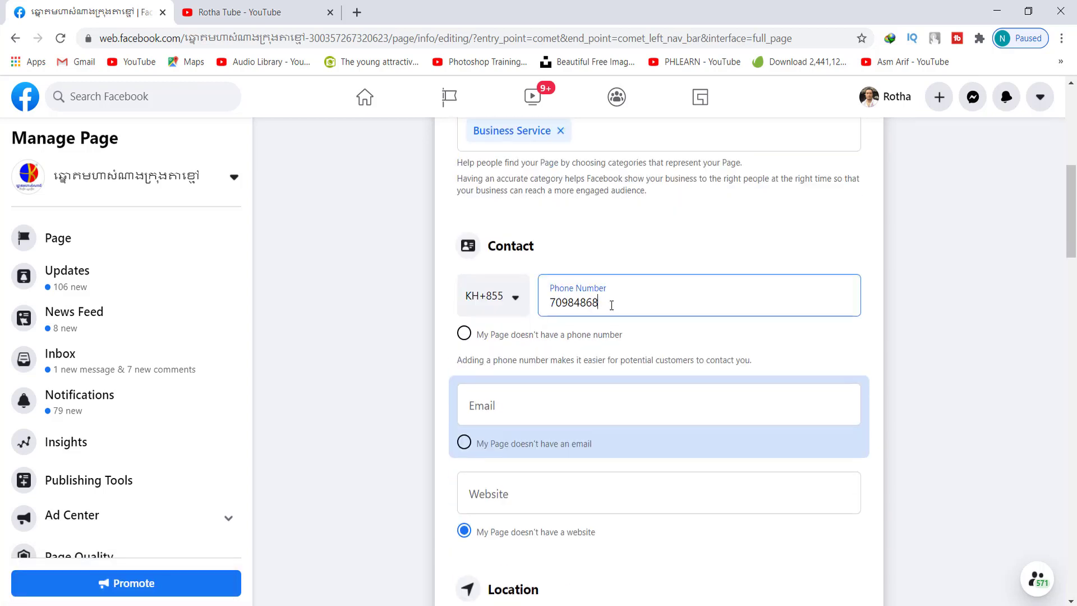
pyautogui.scroll(-1, 623, 305)
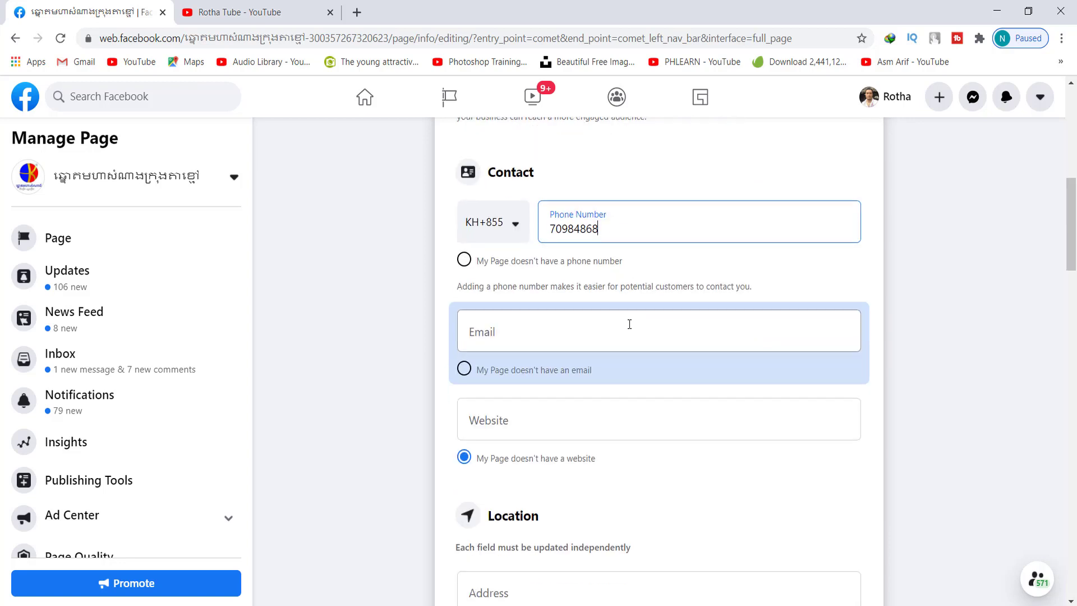
pyautogui.click(629, 323)
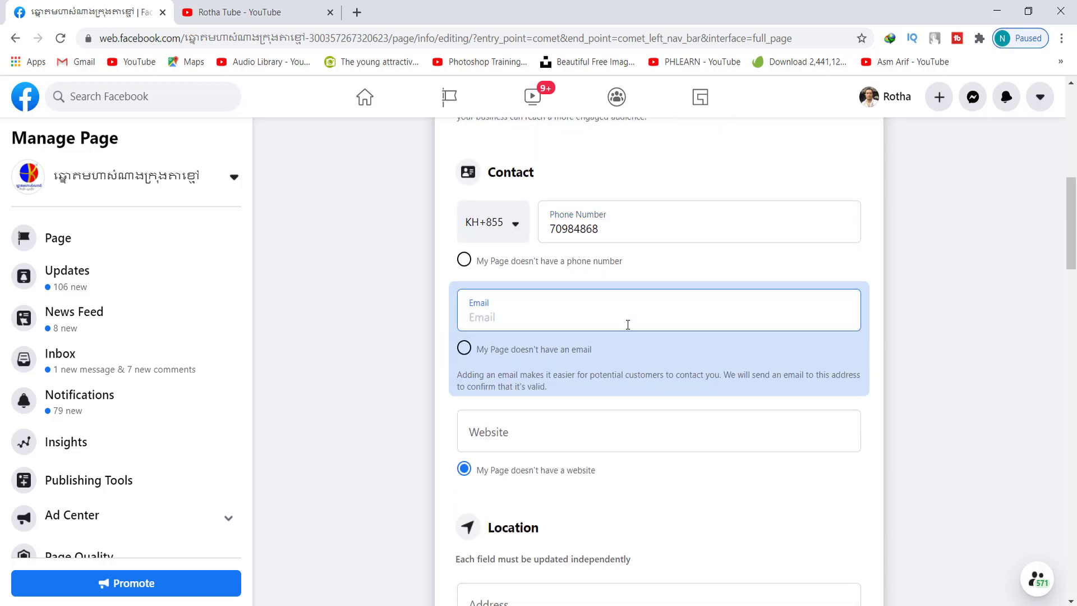
pyautogui.click(466, 357)
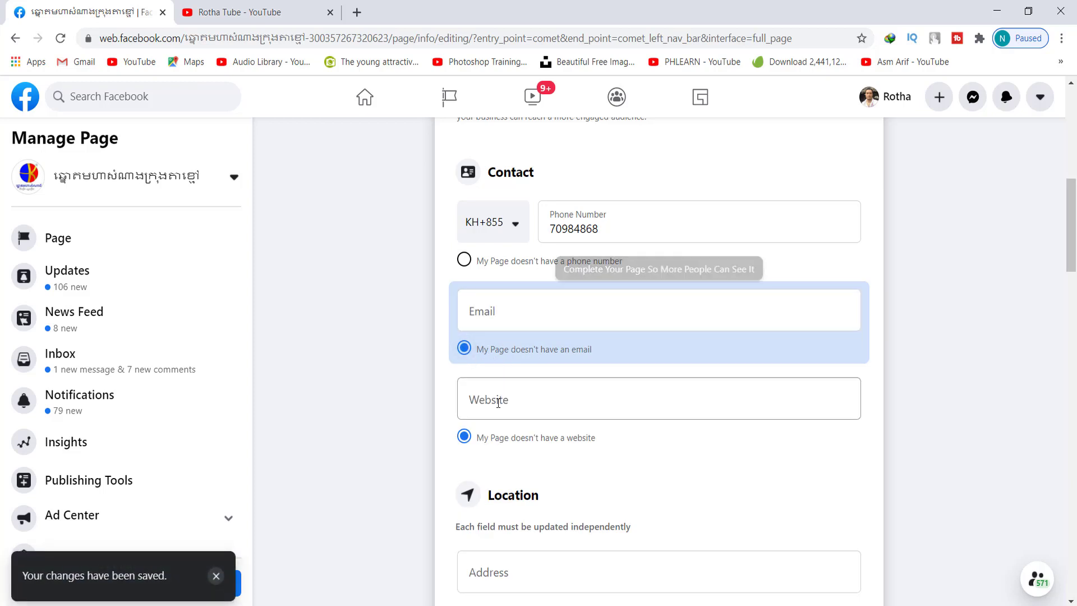
pyautogui.click(522, 399)
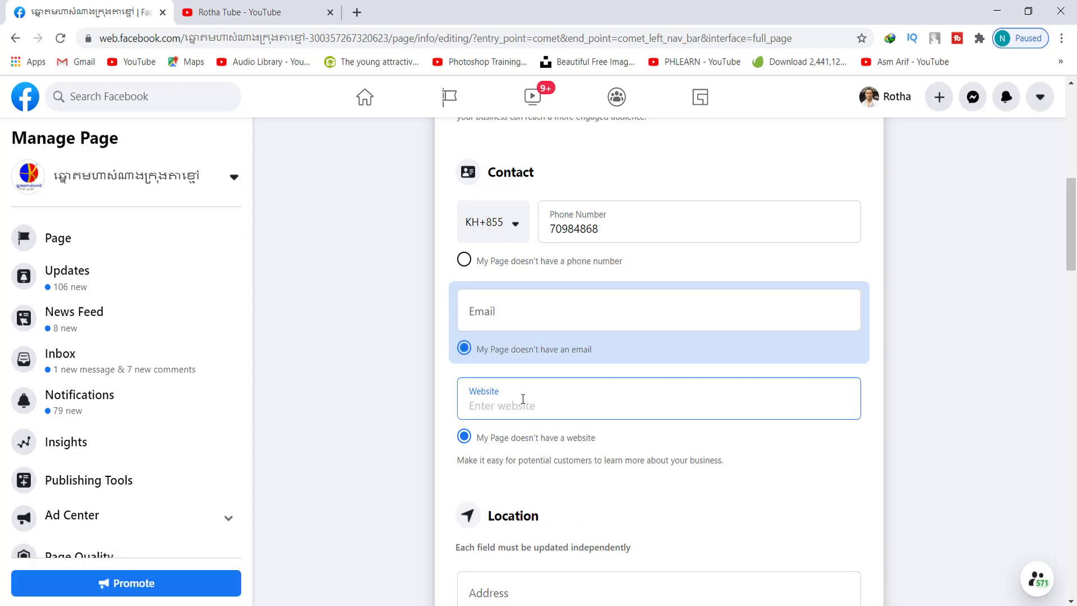
pyautogui.write('h')
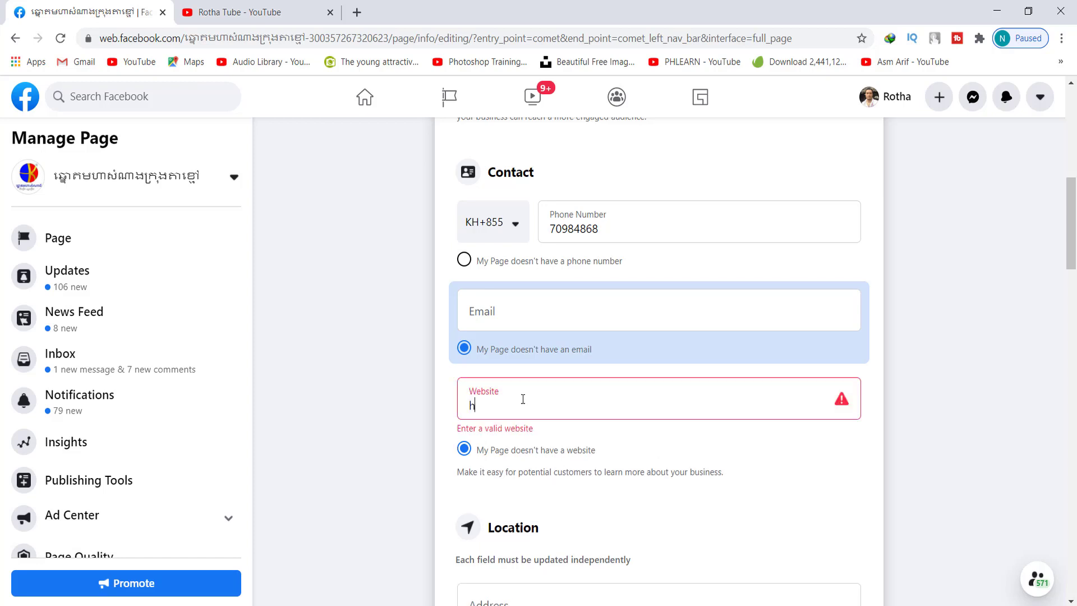
pyautogui.write('ttps://ktvlo')
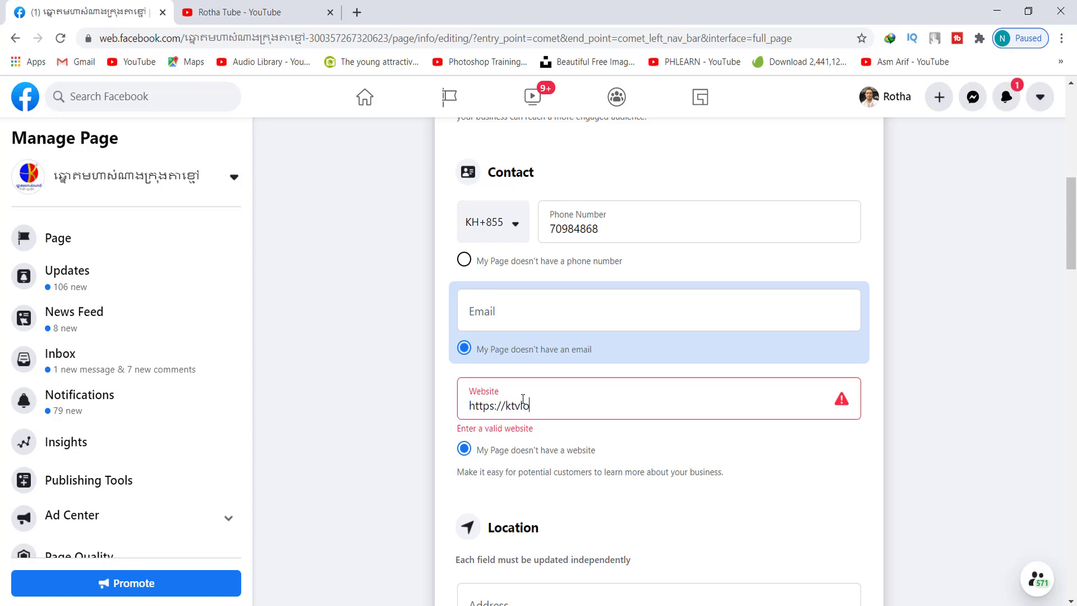
pyautogui.write('ttery.com')
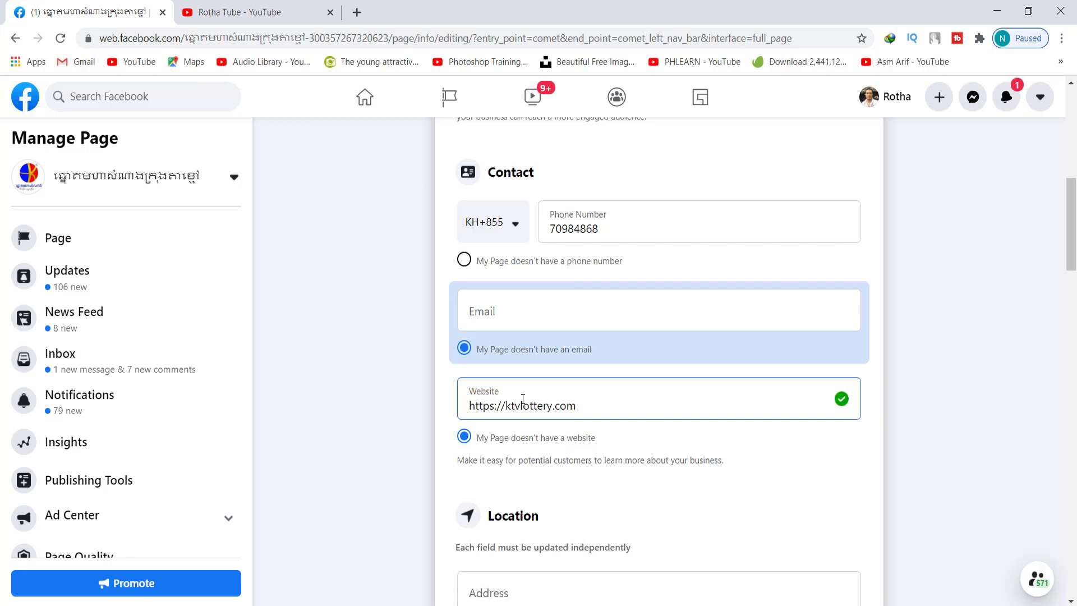
pyautogui.scroll(-1, 570, 402)
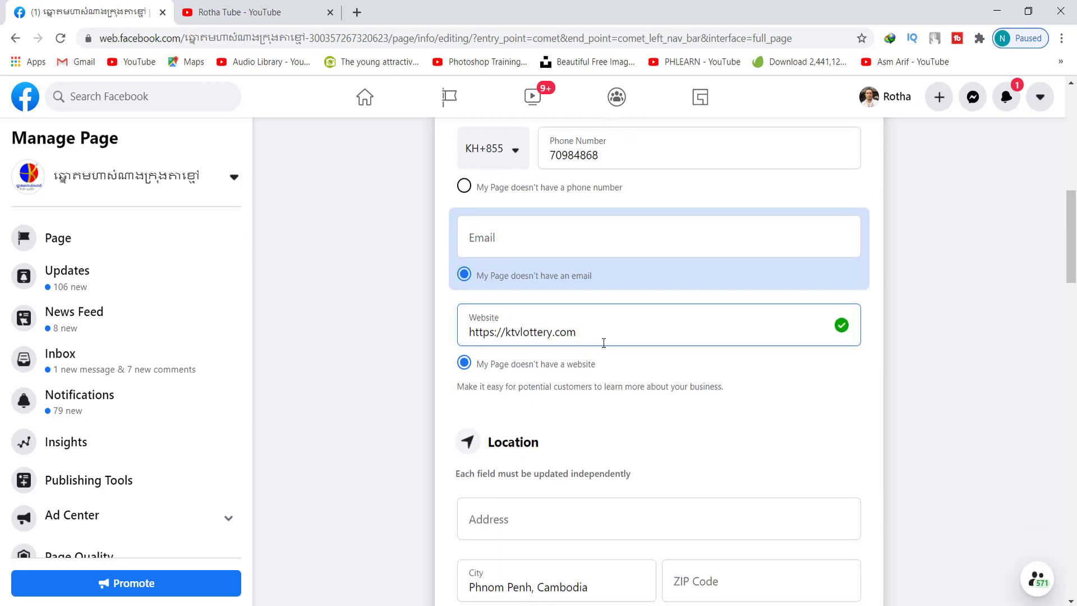
pyautogui.moveTo(600, 336); pyautogui.dragTo(468, 334)
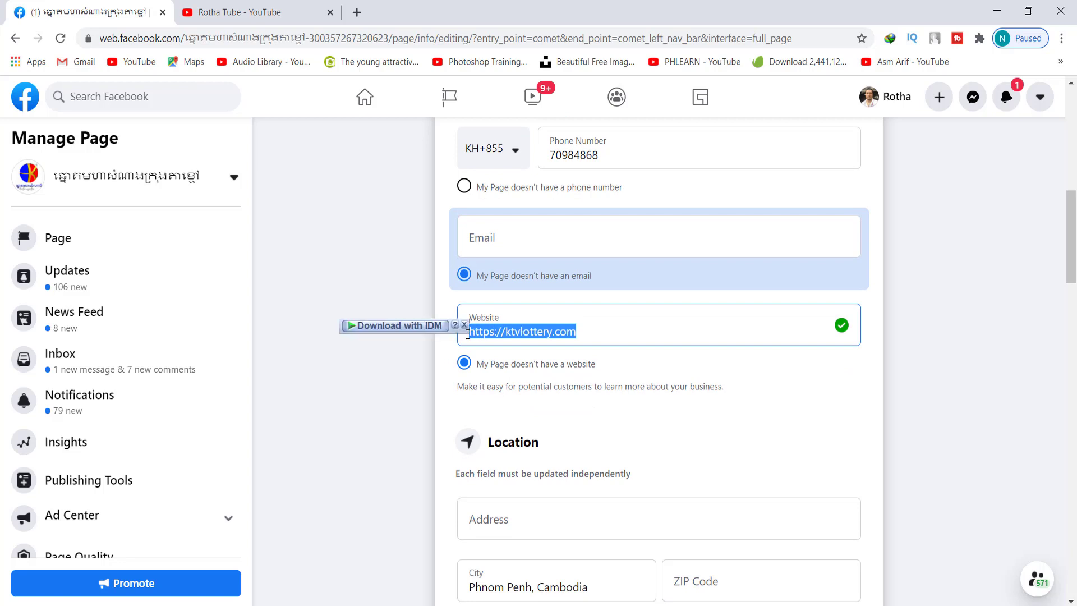
pyautogui.click(594, 335)
pyautogui.scroll(-3, 595, 334)
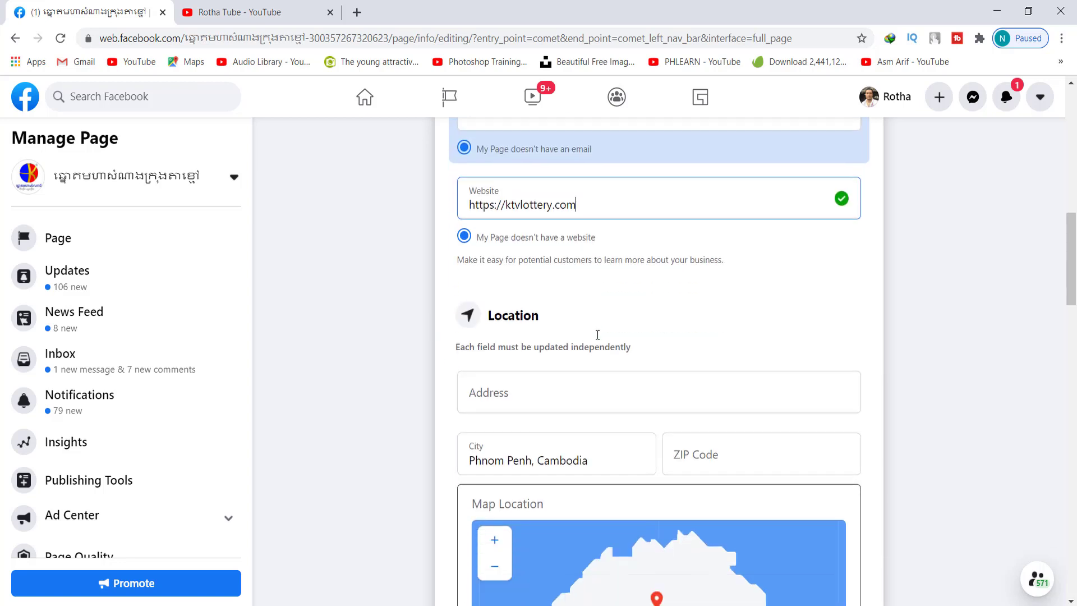
pyautogui.click(555, 368)
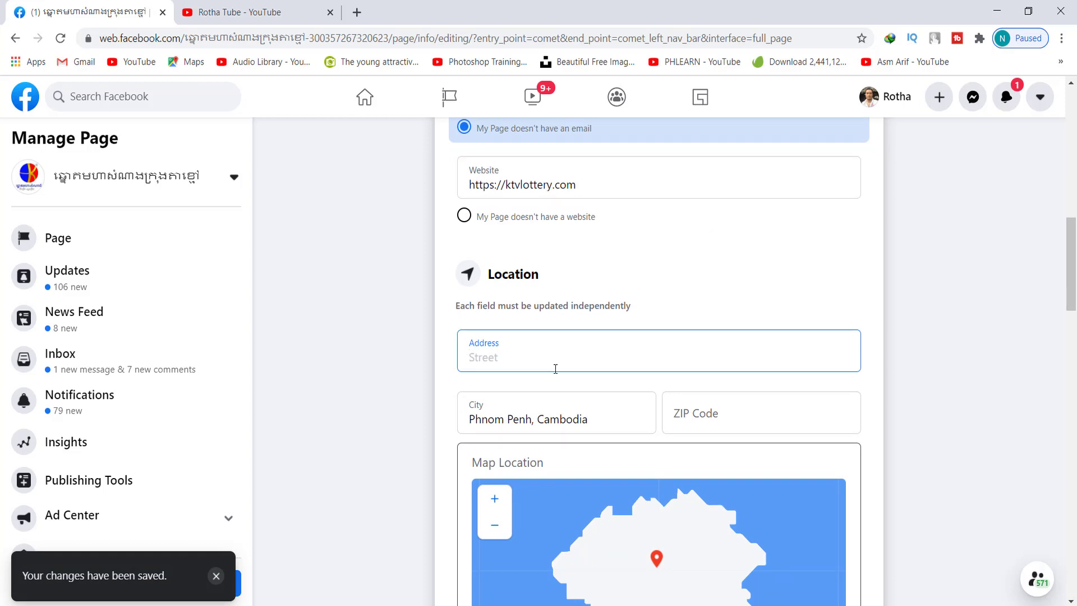
# Fill in the Page's street address and let it save
pyautogui.write('ក្រុង')
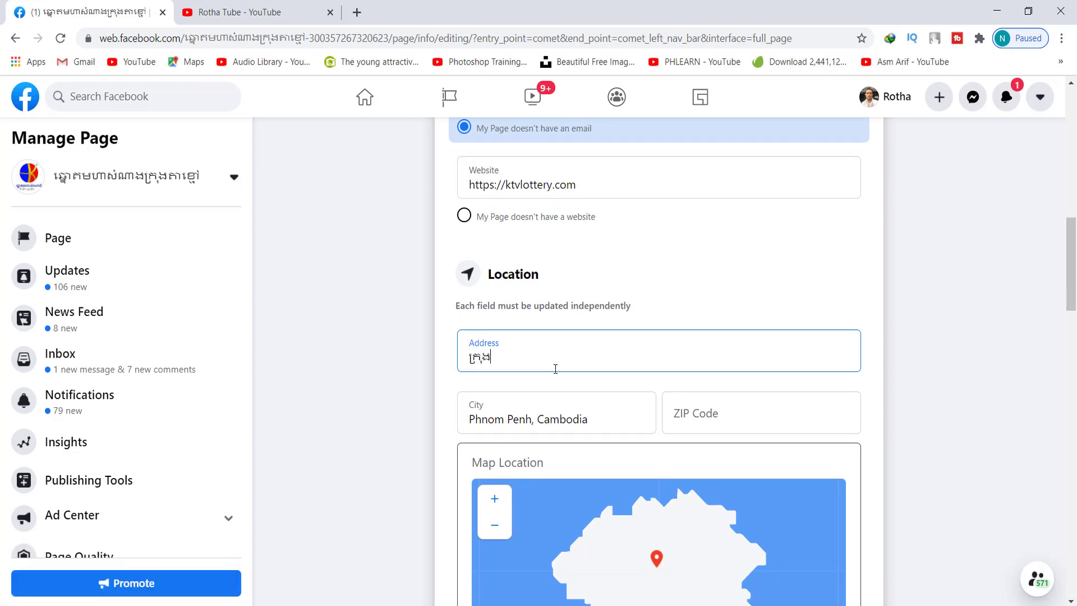
pyautogui.write(' តាខ្មៅ')
pyautogui.click(879, 355)
pyautogui.scroll(-1, 758, 386)
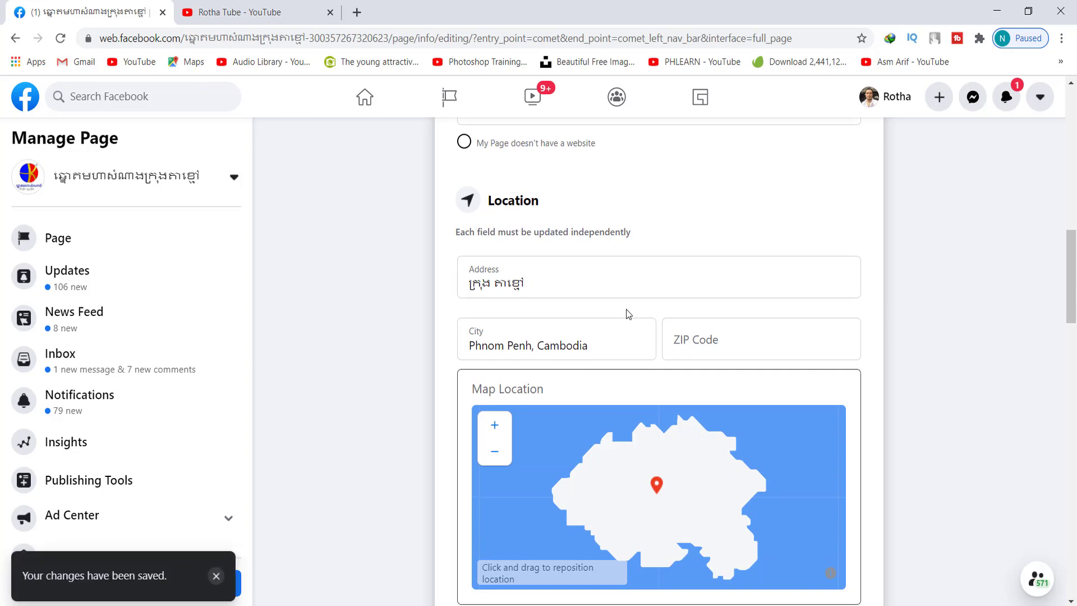
pyautogui.scroll(-1, 622, 311)
# Set the city to Kandal, Cambodia, leaving the ZIP Code field empty
pyautogui.click(555, 275)
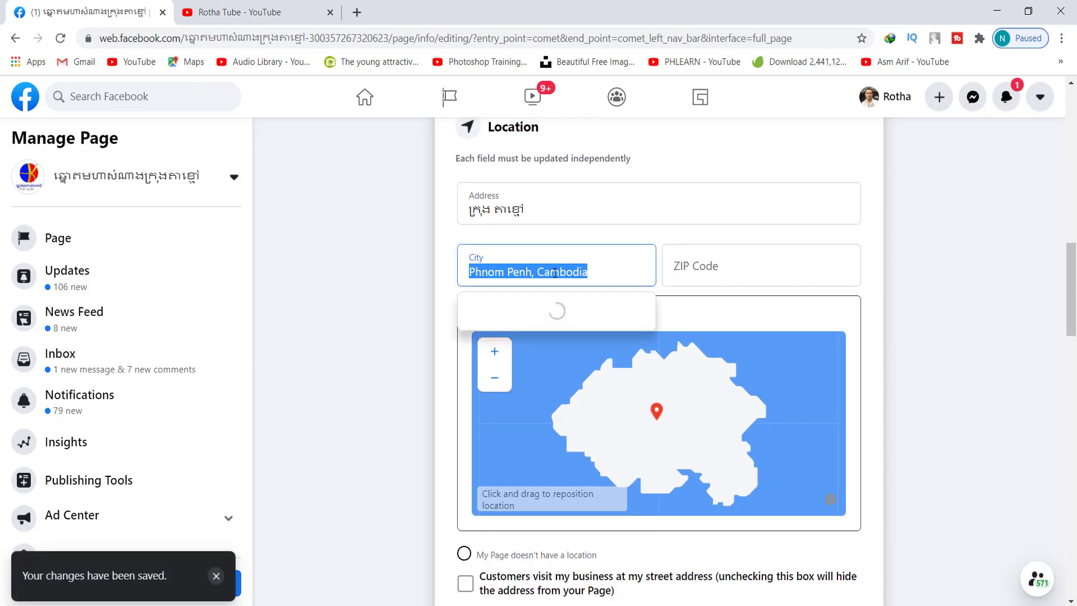
pyautogui.click(712, 272)
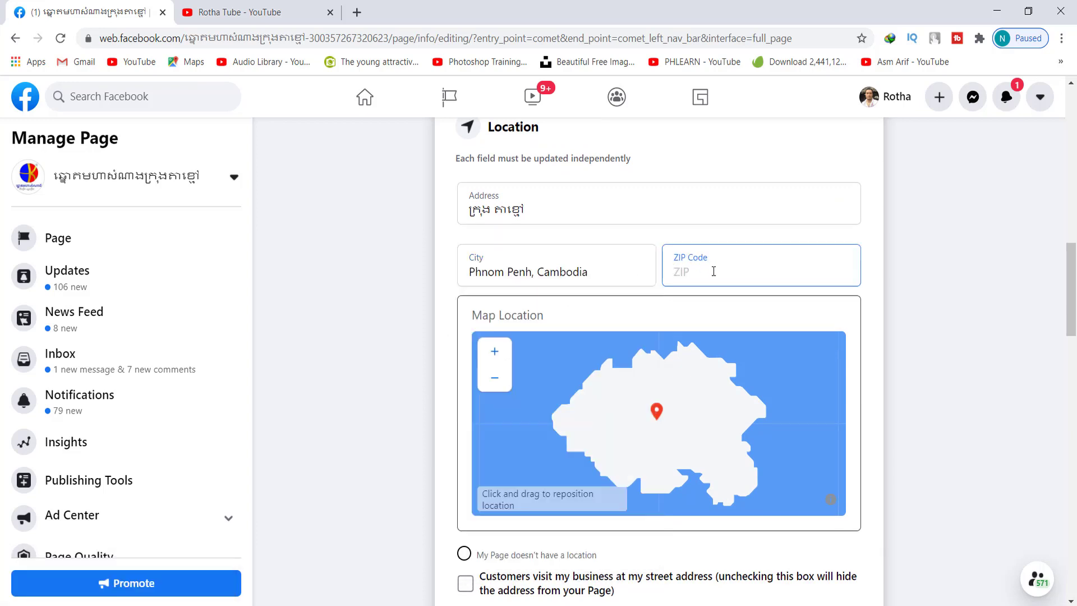
pyautogui.click(530, 275)
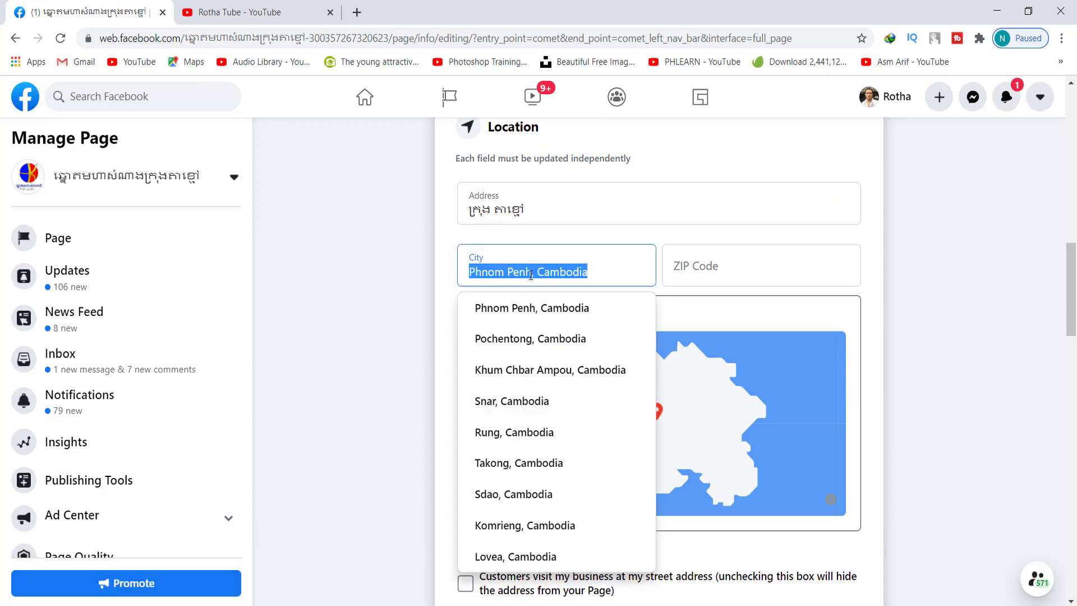
pyautogui.write('k')
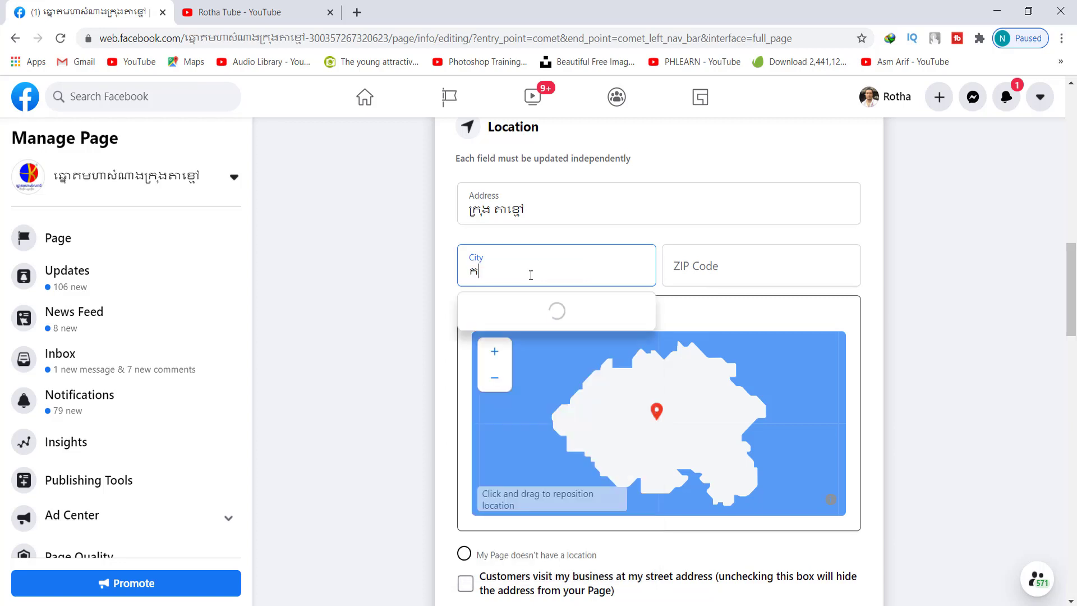
pyautogui.press('BackSpace')
pyautogui.write('kandal')
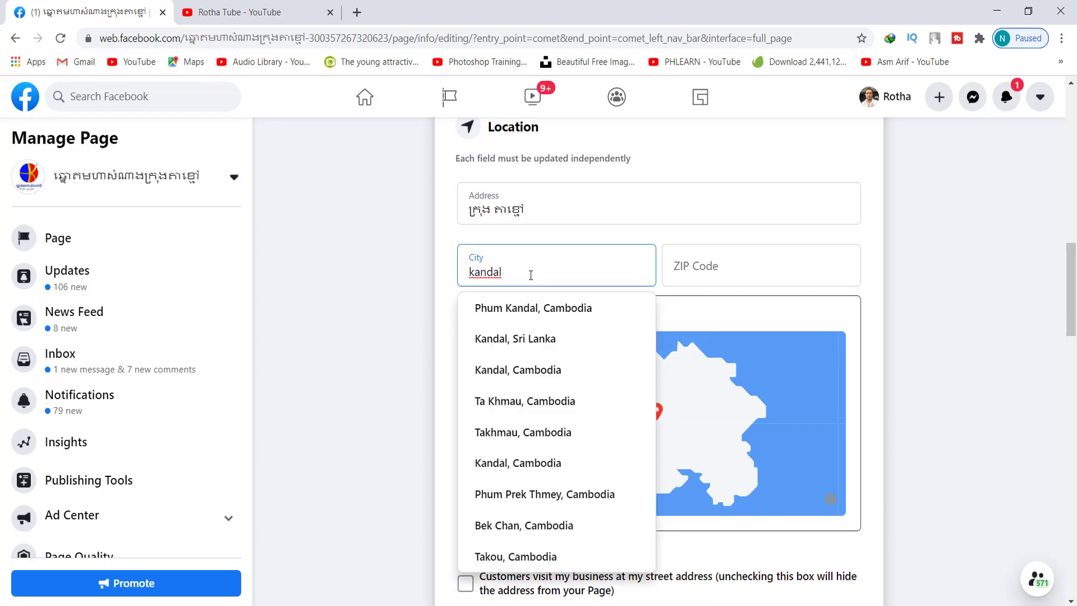
pyautogui.click(547, 369)
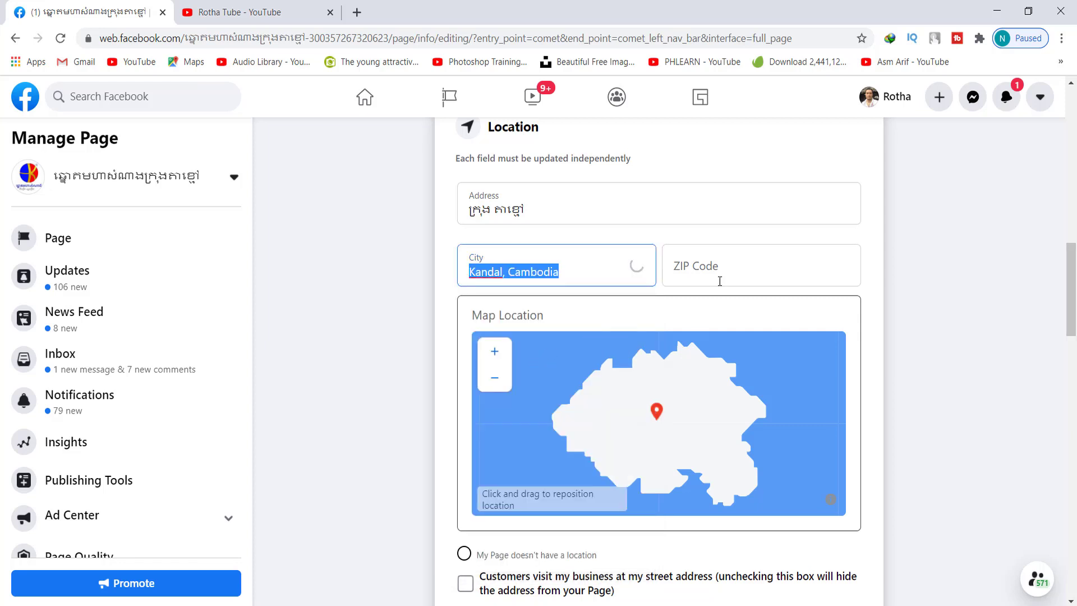
pyautogui.click(721, 269)
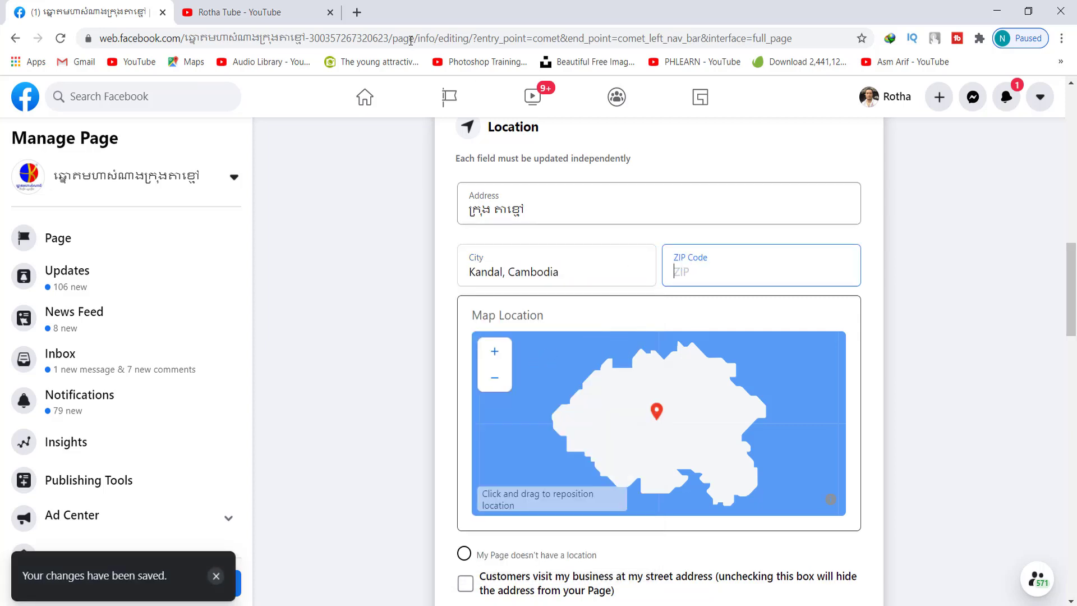
pyautogui.click(359, 15)
# Load Google in the new tab and start searching for the 'kandal province' zip code
pyautogui.write('google.com')
pyautogui.press('Return')
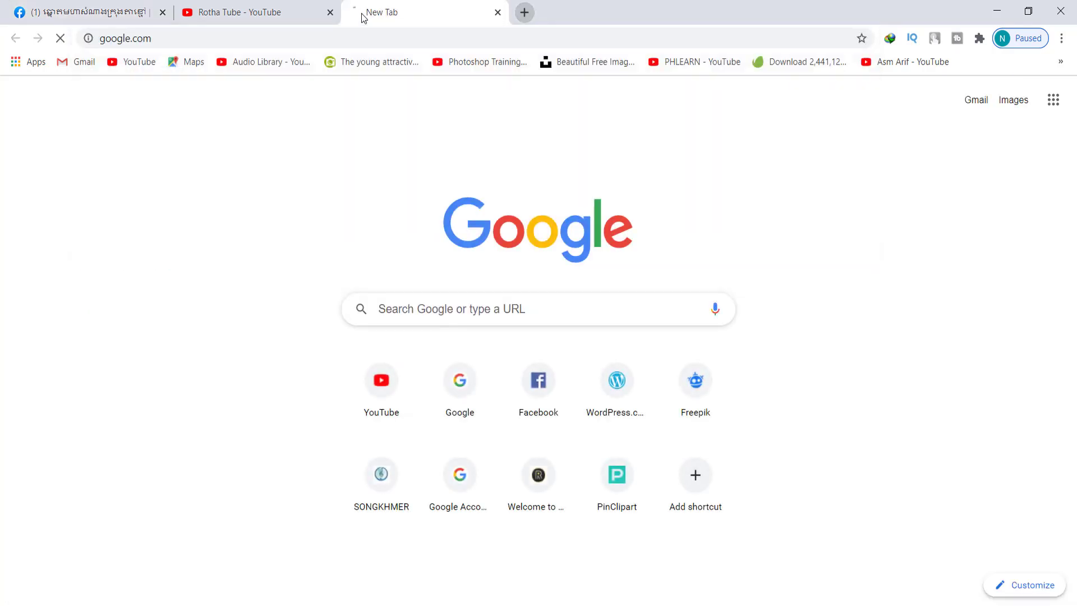
pyautogui.write('kand')
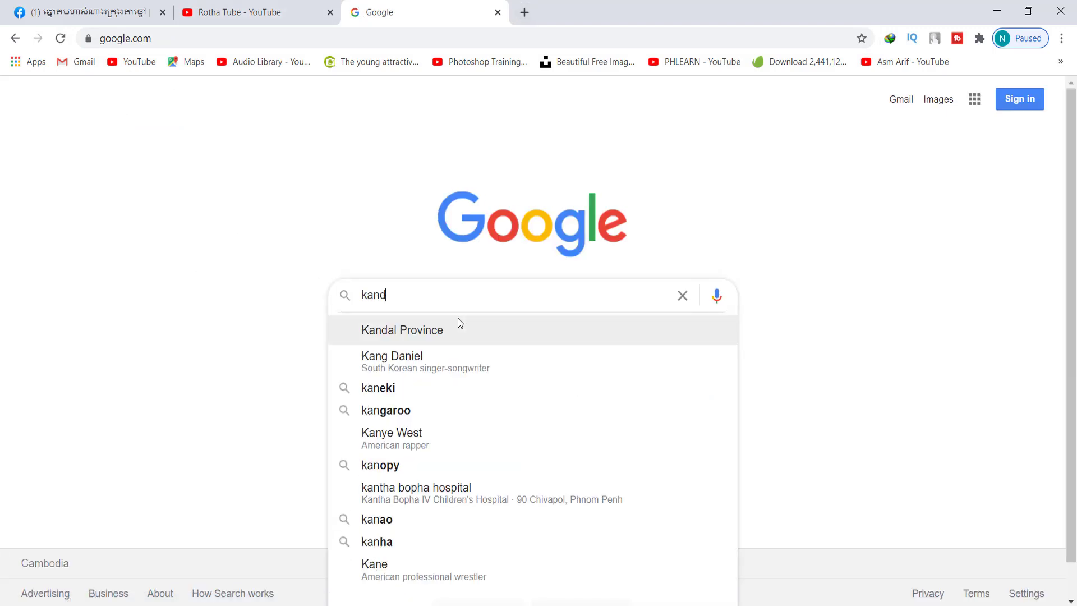
pyautogui.write('al province s')
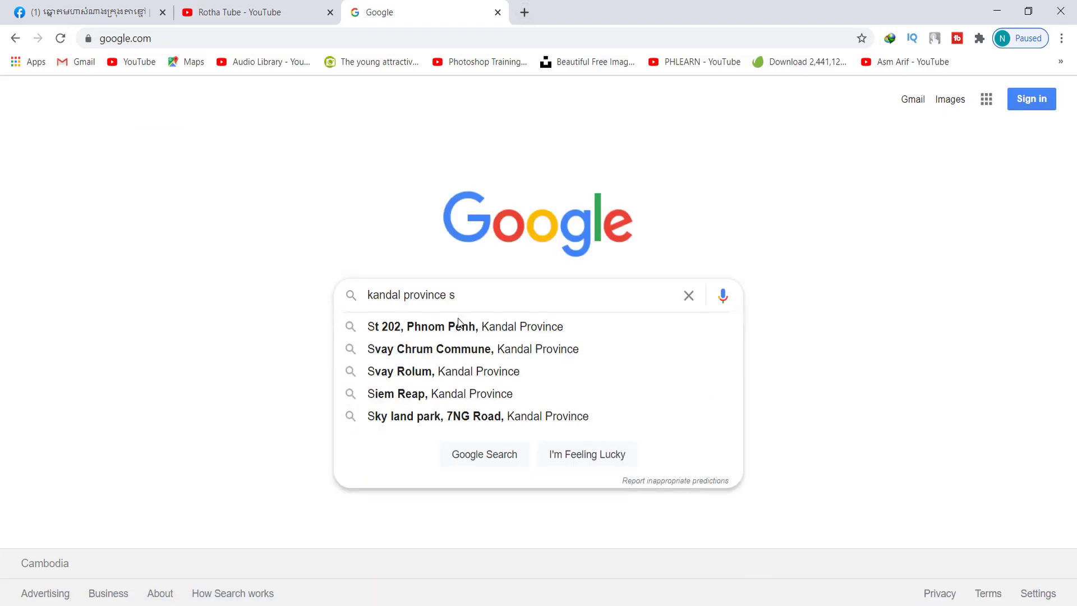
pyautogui.press('BackSpace')
# Search 'kandal province zip code' and copy postal code 08255 from cambodiapostcode.com
pyautogui.write('zi')
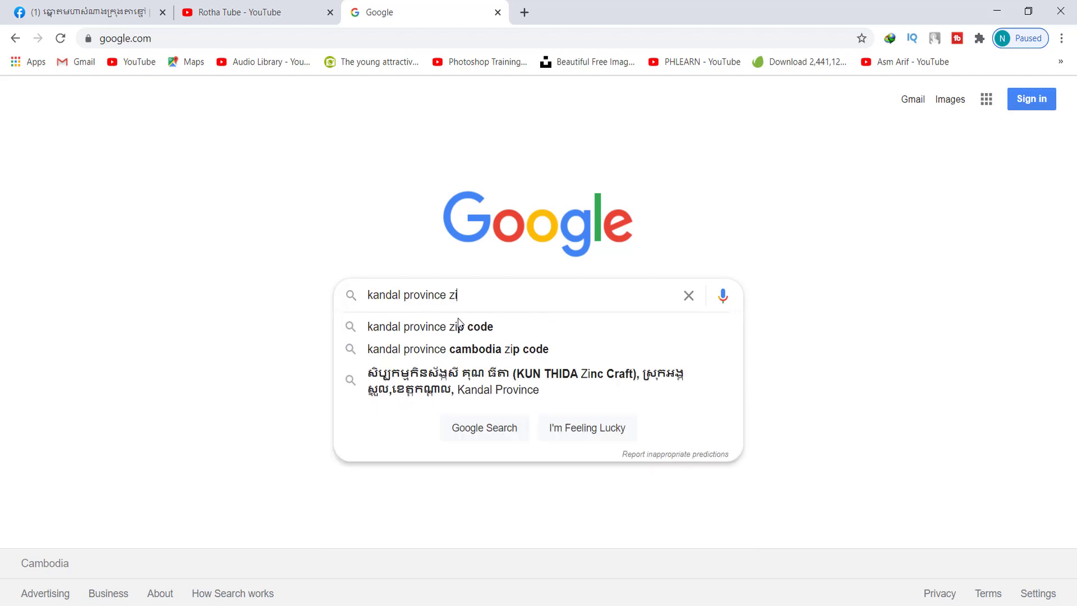
pyautogui.click(460, 326)
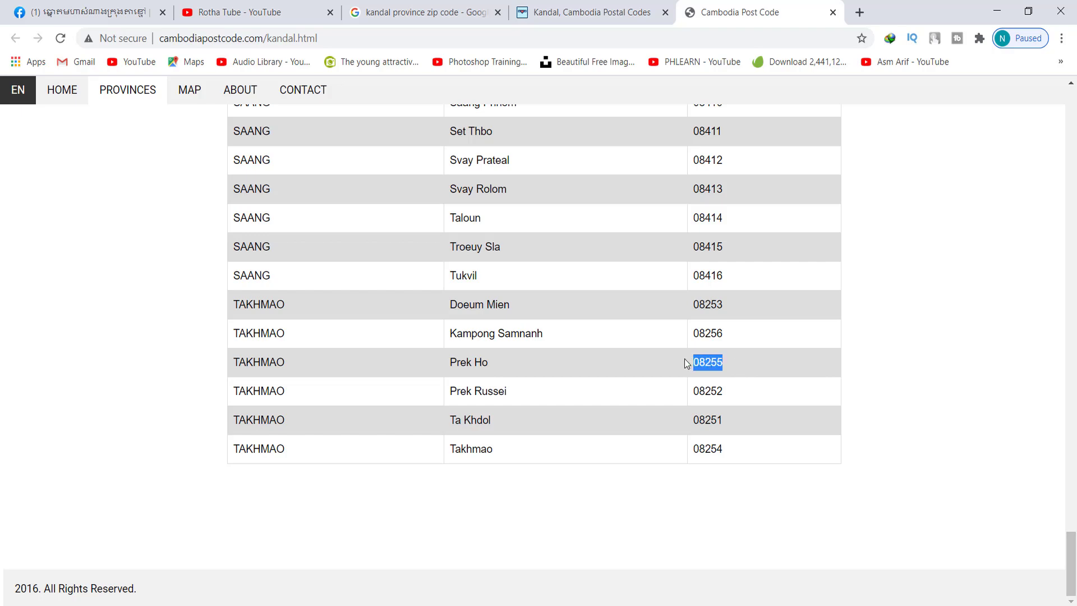
pyautogui.rightClick(718, 371)
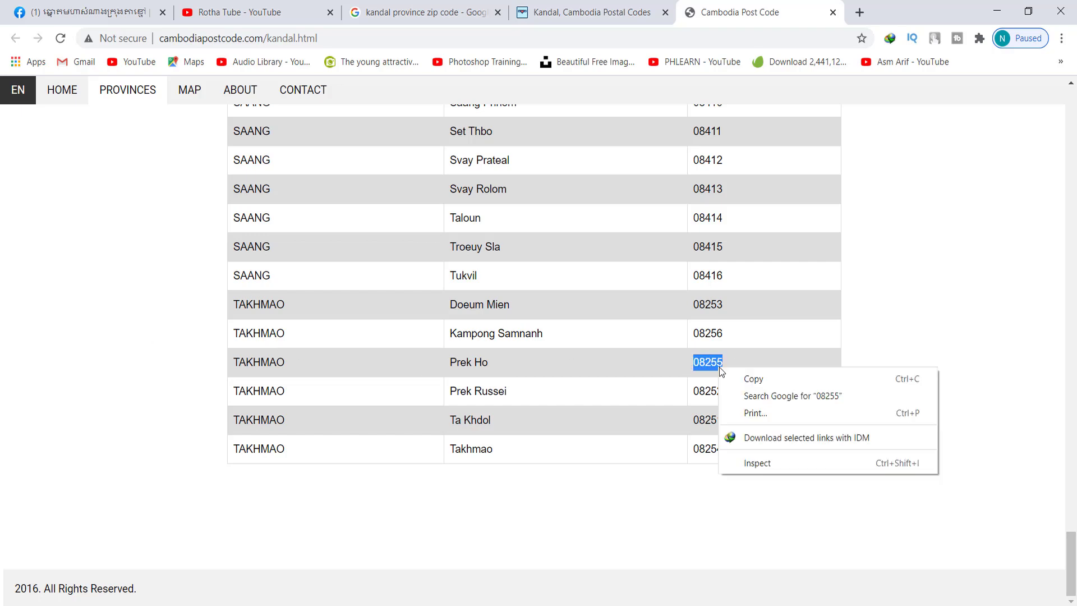
pyautogui.click(746, 377)
pyautogui.click(560, 12)
pyautogui.click(251, 8)
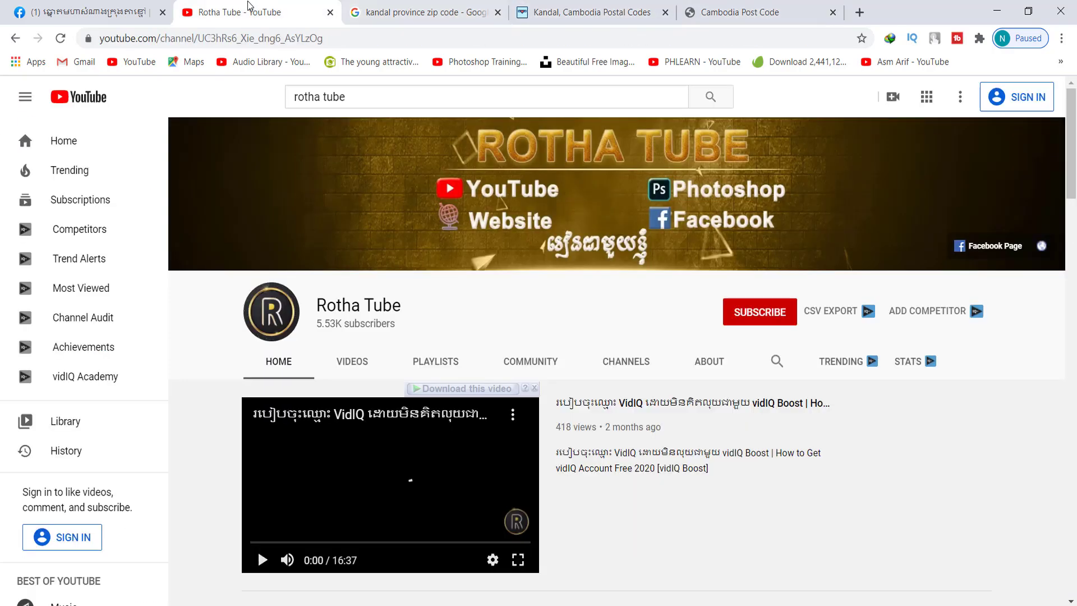
# Paste 08255 into the Page's ZIP Code field and save it
pyautogui.click(96, 12)
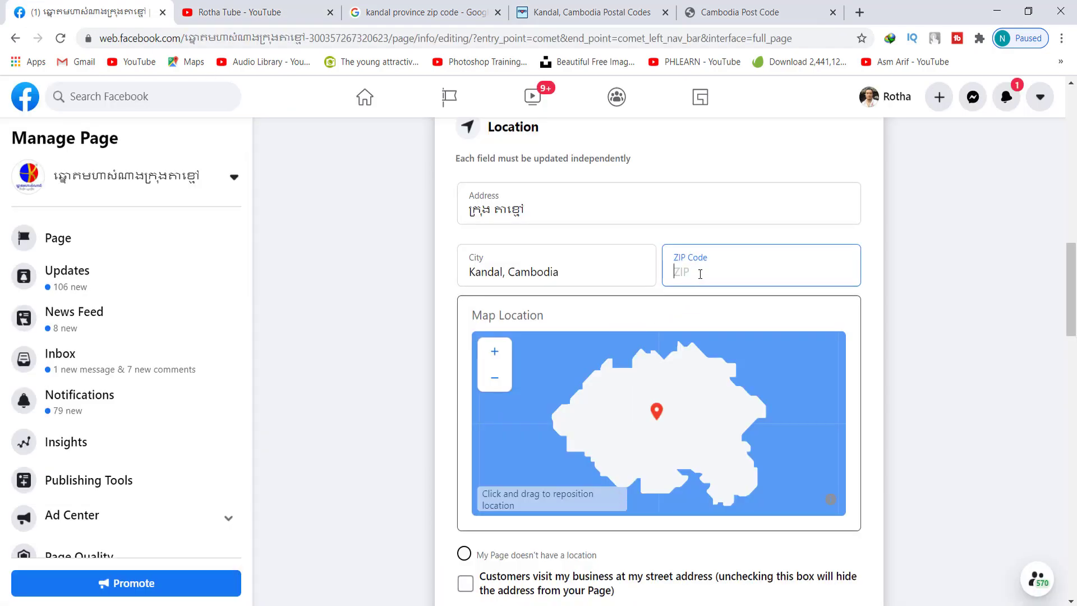
pyautogui.hotkey('ctrl', 'v')
pyautogui.click(899, 289)
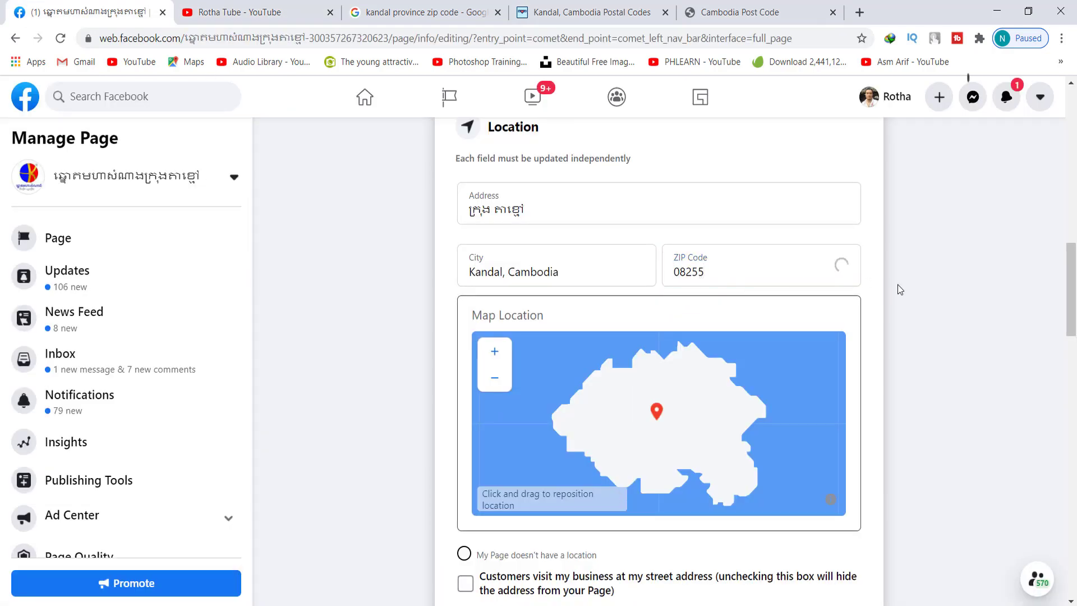
pyautogui.scroll(-3, 897, 292)
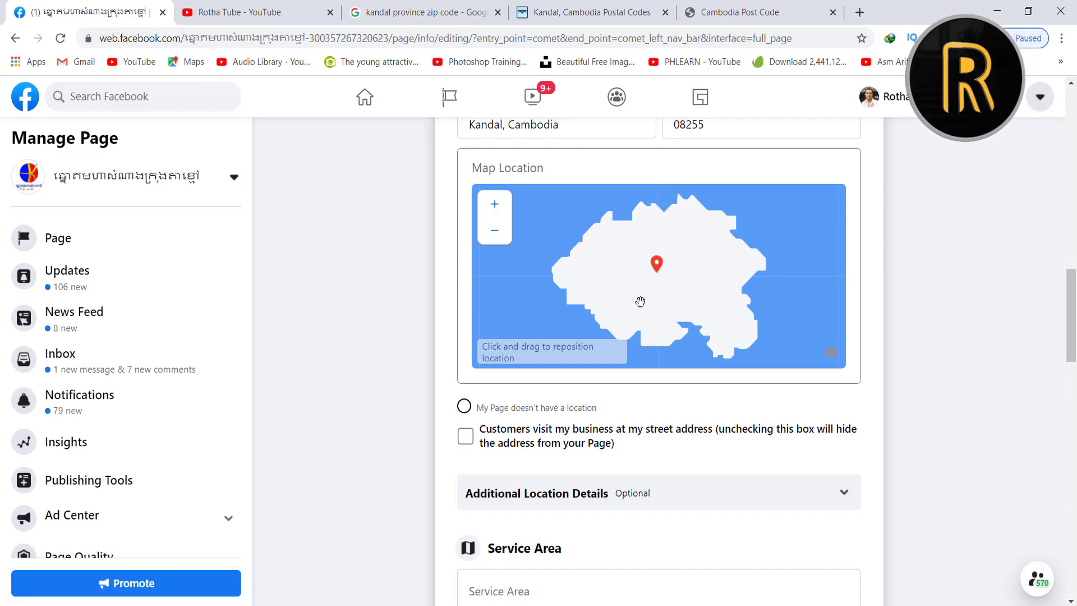
# Toggle the no-location option and zoom the map, briefly viewing its legal notices
pyautogui.click(464, 407)
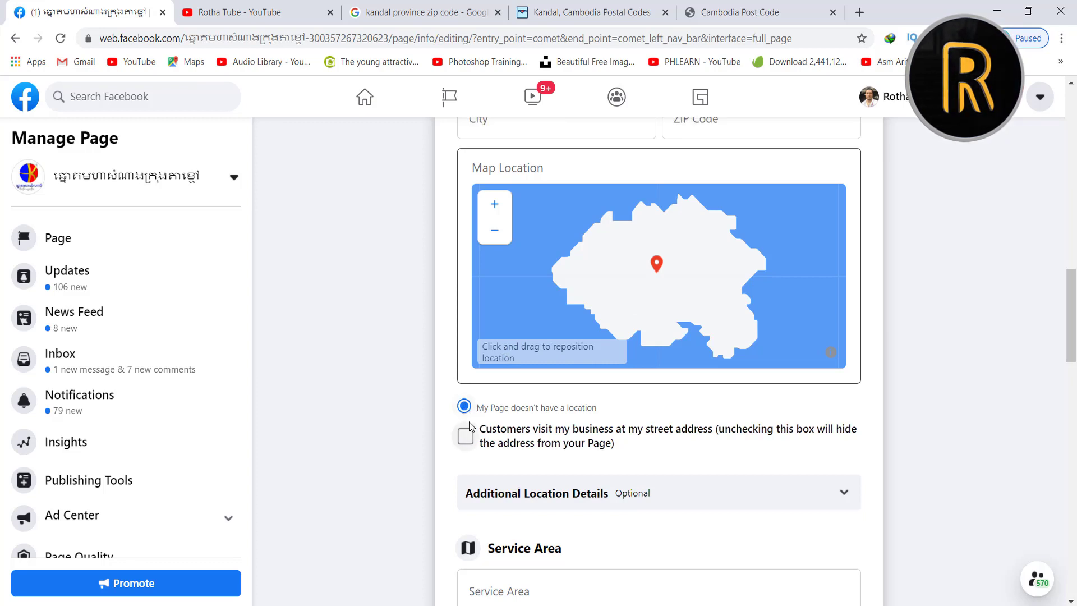
pyautogui.click(501, 216)
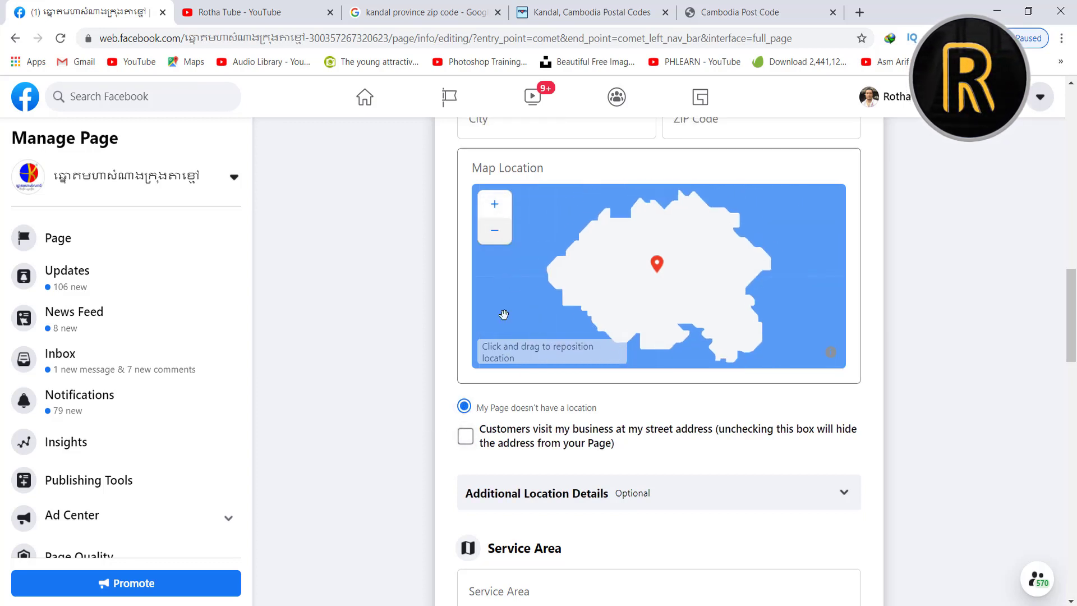
pyautogui.doubleClick(501, 358)
pyautogui.click(533, 357)
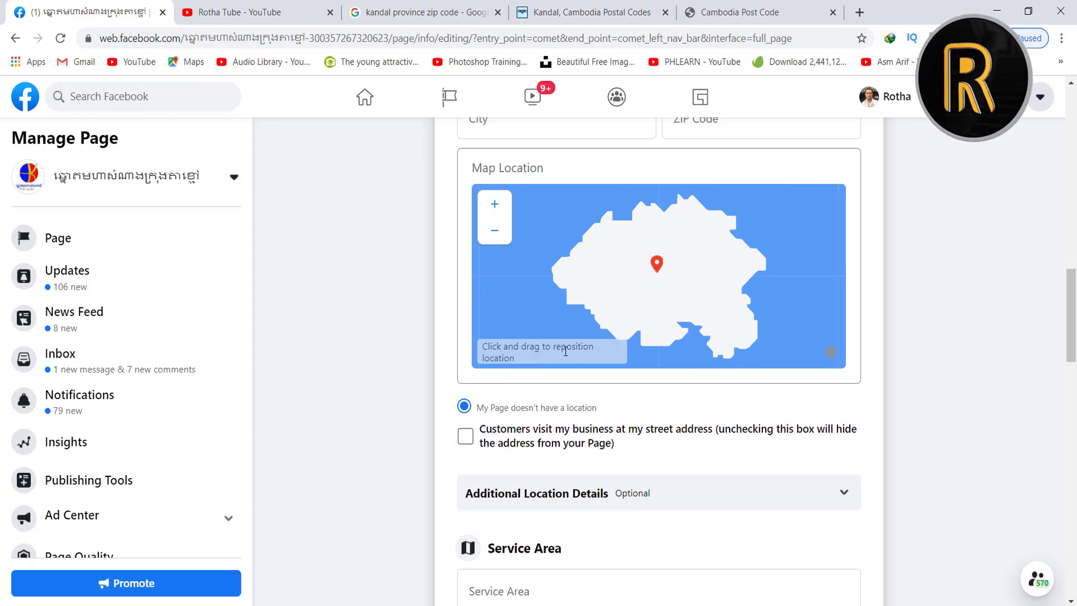
pyautogui.click(831, 352)
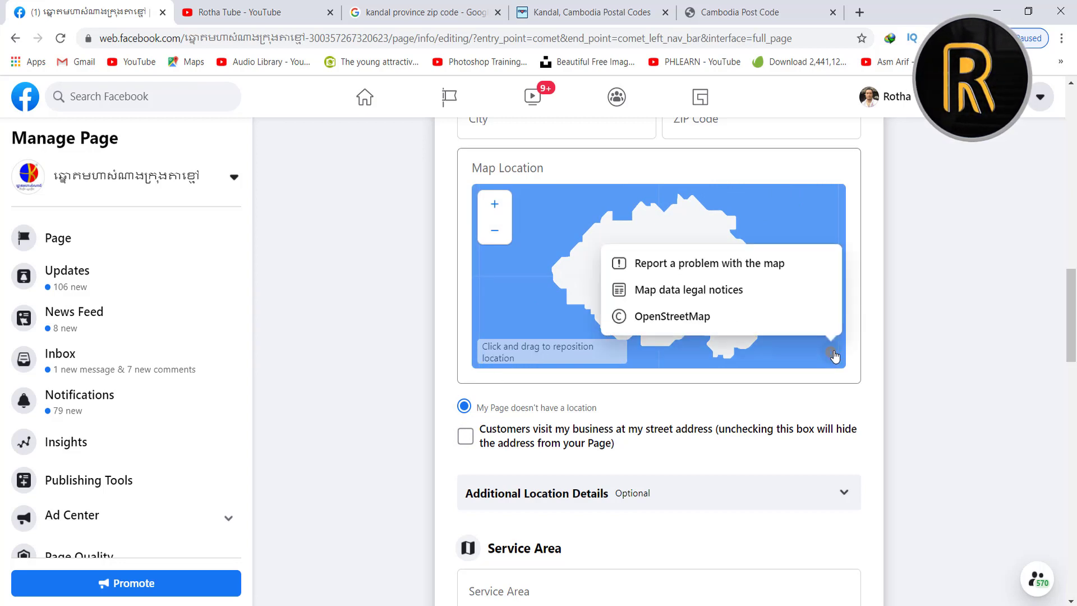
pyautogui.click(835, 356)
pyautogui.scroll(-1, 496, 446)
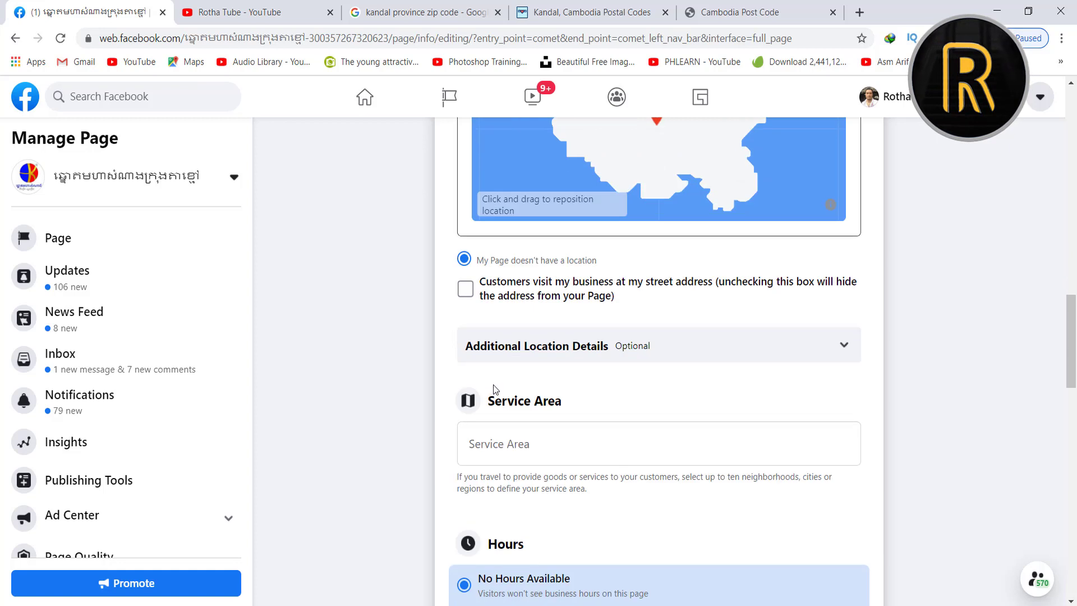
# Let customers visit at the street address and confirm a physical location in Additional Location Details
pyautogui.click(466, 290)
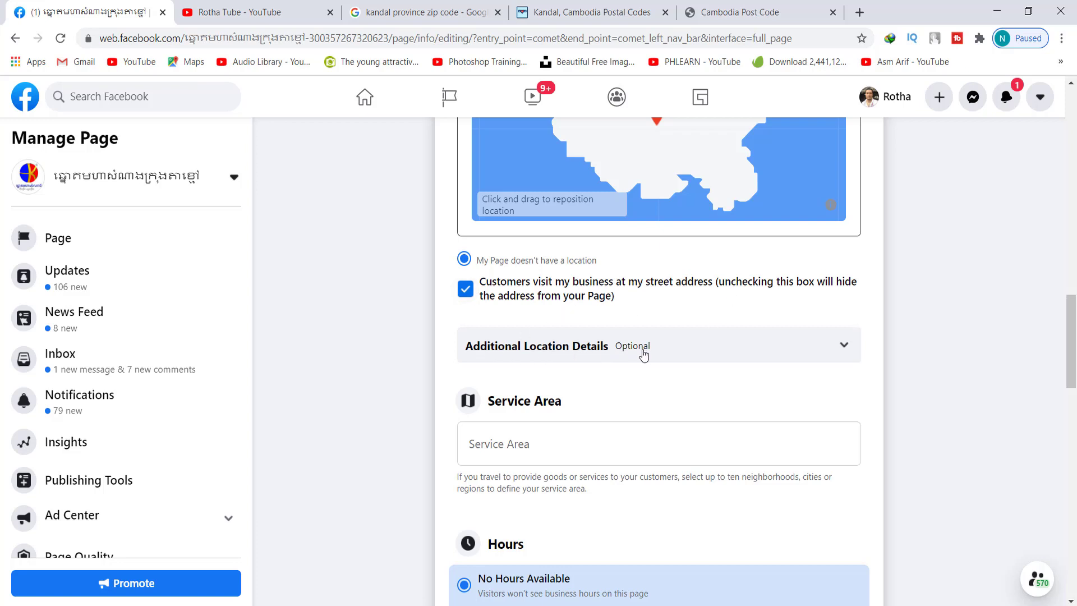
pyautogui.click(684, 352)
pyautogui.scroll(-3, 684, 348)
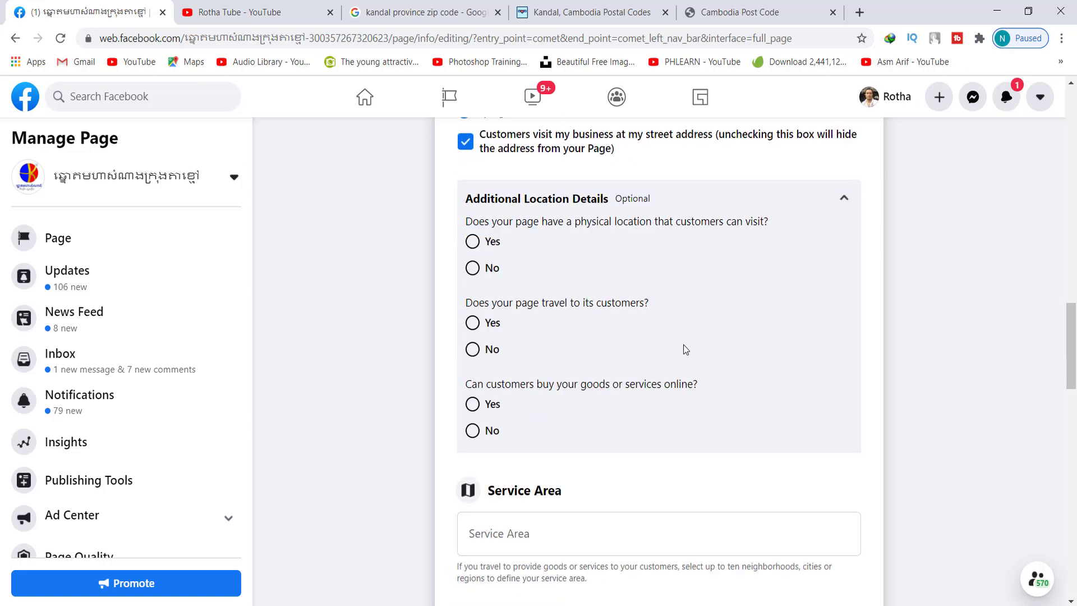
pyautogui.click(472, 241)
pyautogui.click(841, 202)
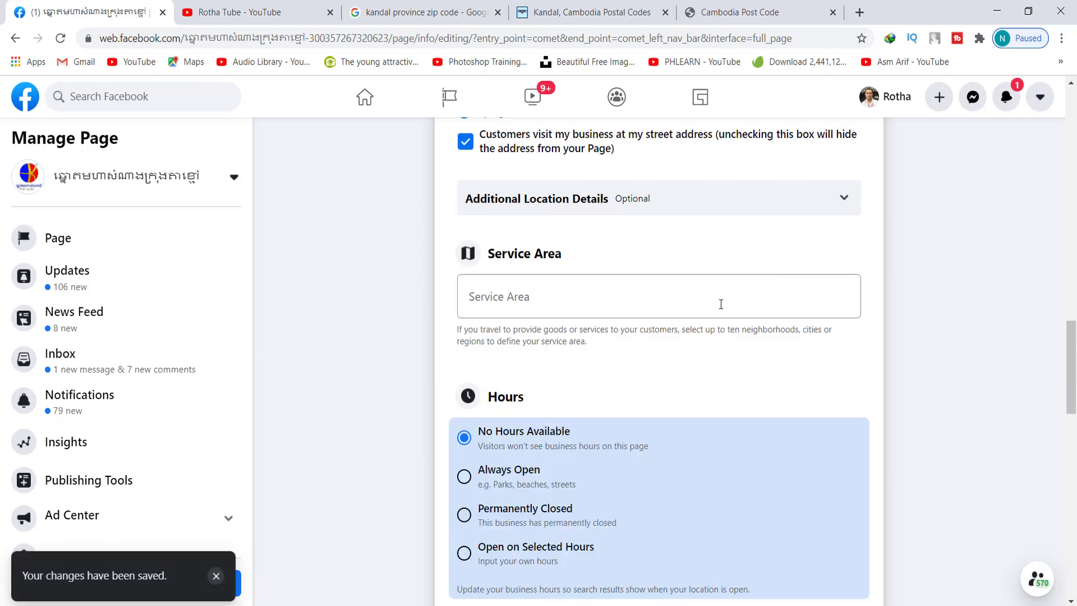
# Copy Prek Ho from the postal code reference page into the Service Area field
pyautogui.click(506, 311)
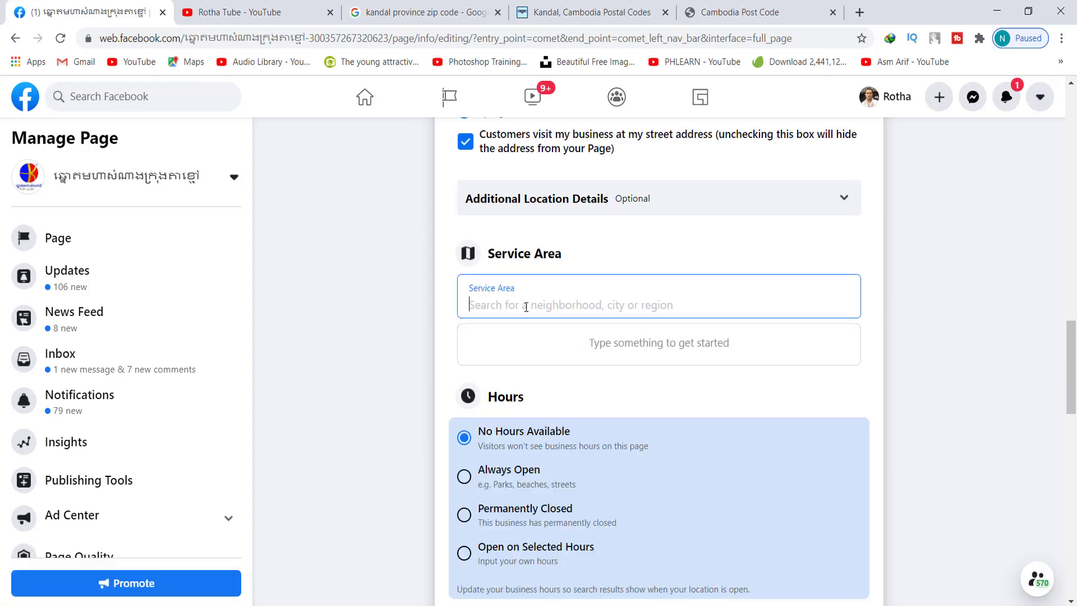
pyautogui.write('kp')
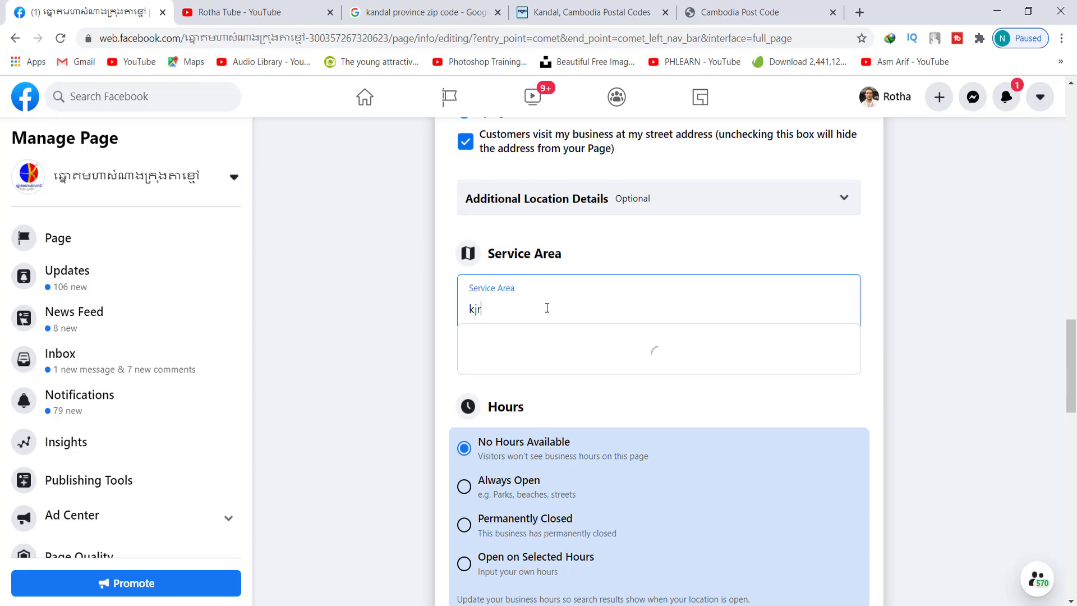
pyautogui.press('BackSpace')
pyautogui.press('BackSpace')
pyautogui.hotkey('ctrl', 'shift', 'Tab')
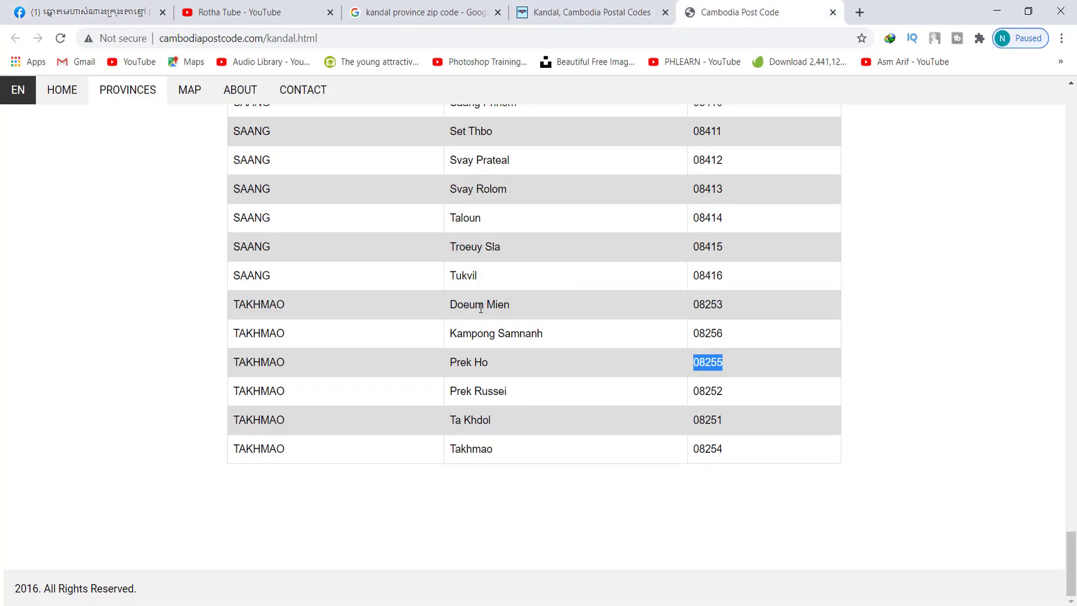
pyautogui.moveTo(301, 362); pyautogui.dragTo(228, 369)
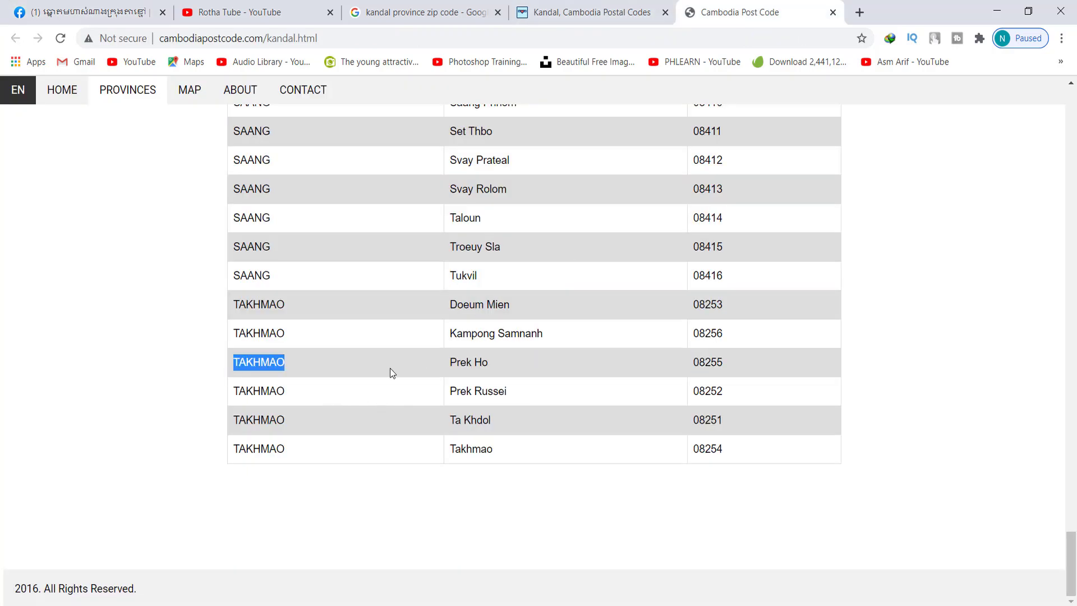
pyautogui.doubleClick(481, 362)
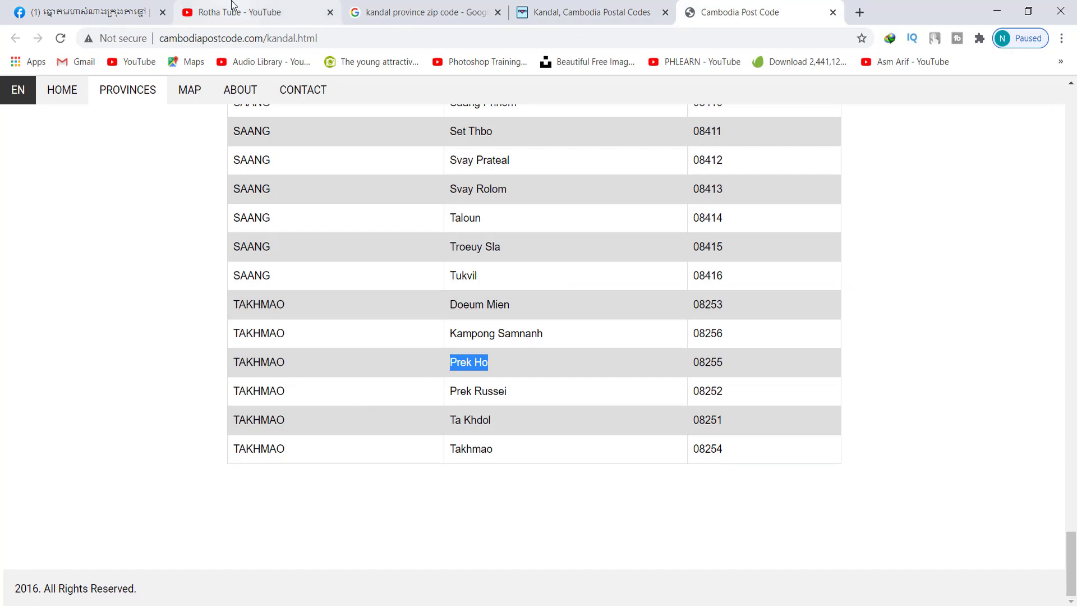
pyautogui.hotkey('ctrl', 'Tab')
pyautogui.hotkey('ctrl', 'v')
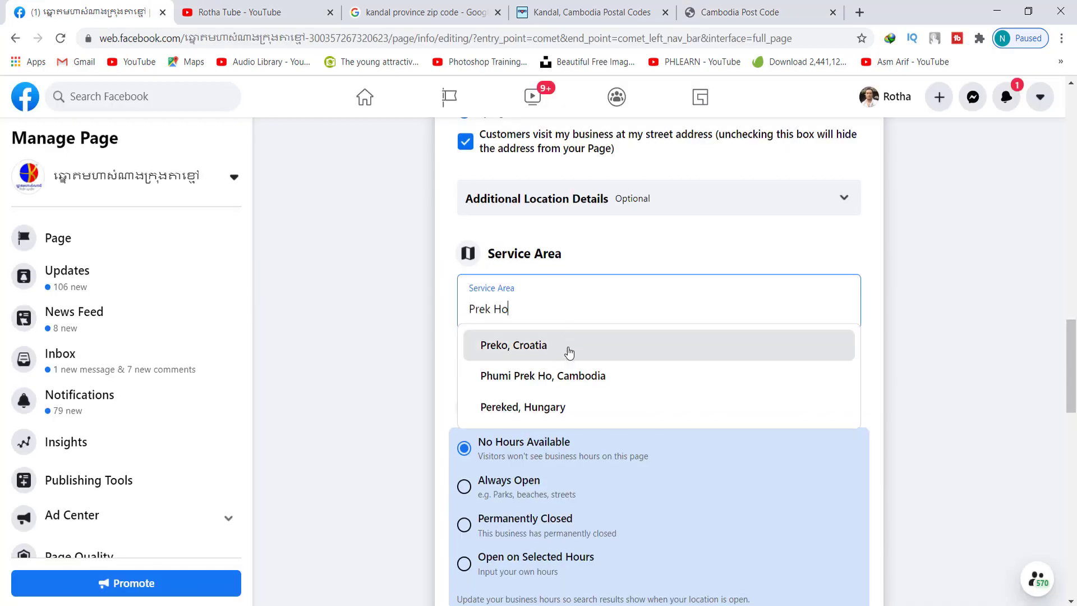
# Choose Phumi Prek Ho, Cambodia as the service area and try Open on Selected Hours
pyautogui.click(601, 381)
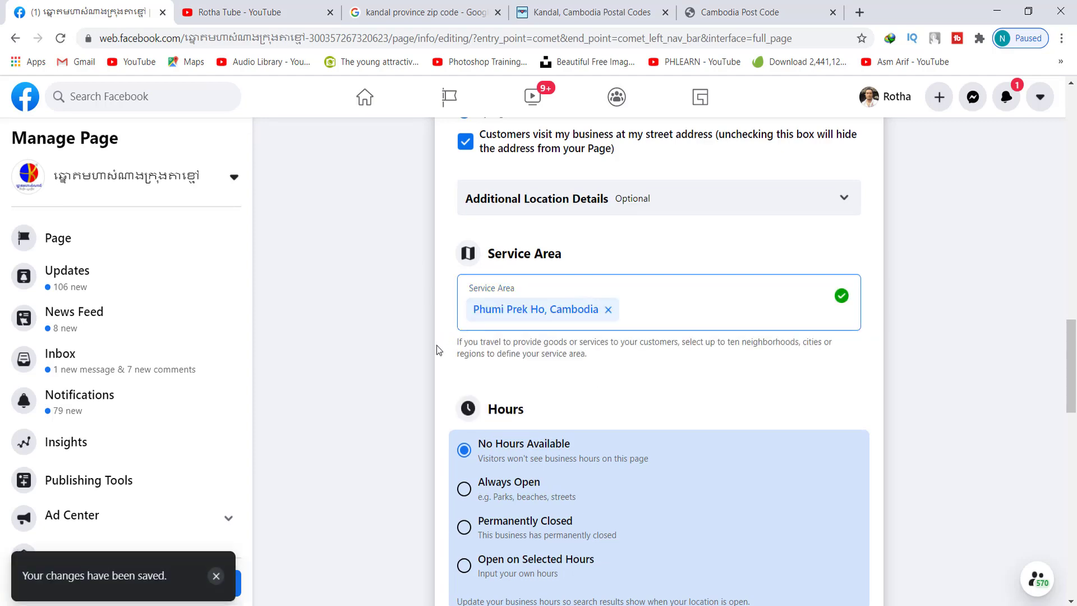
pyautogui.scroll(-4, 443, 347)
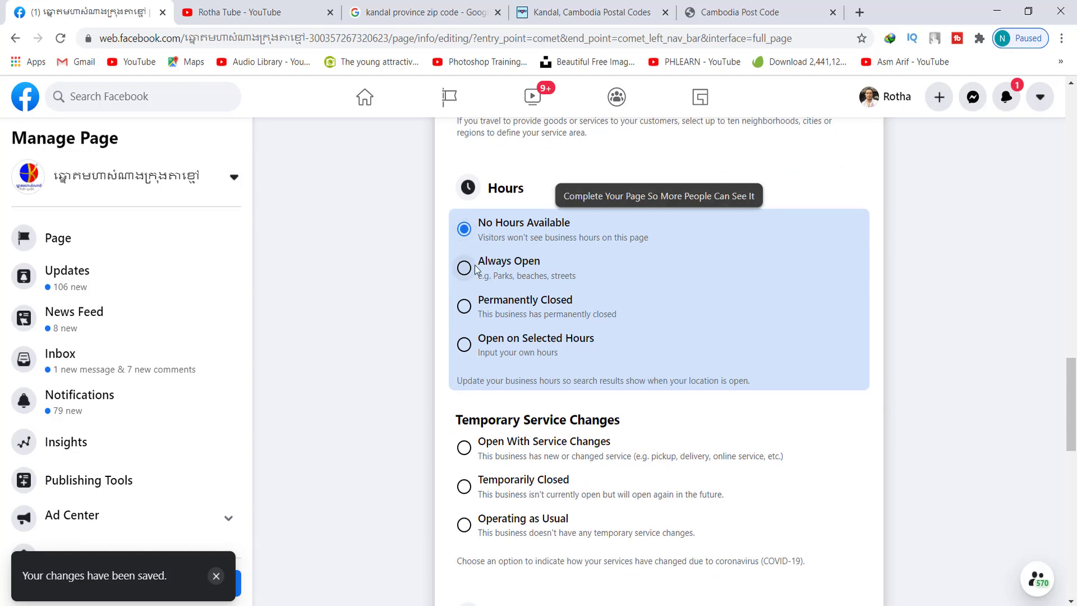
pyautogui.click(465, 344)
pyautogui.scroll(-5, 449, 345)
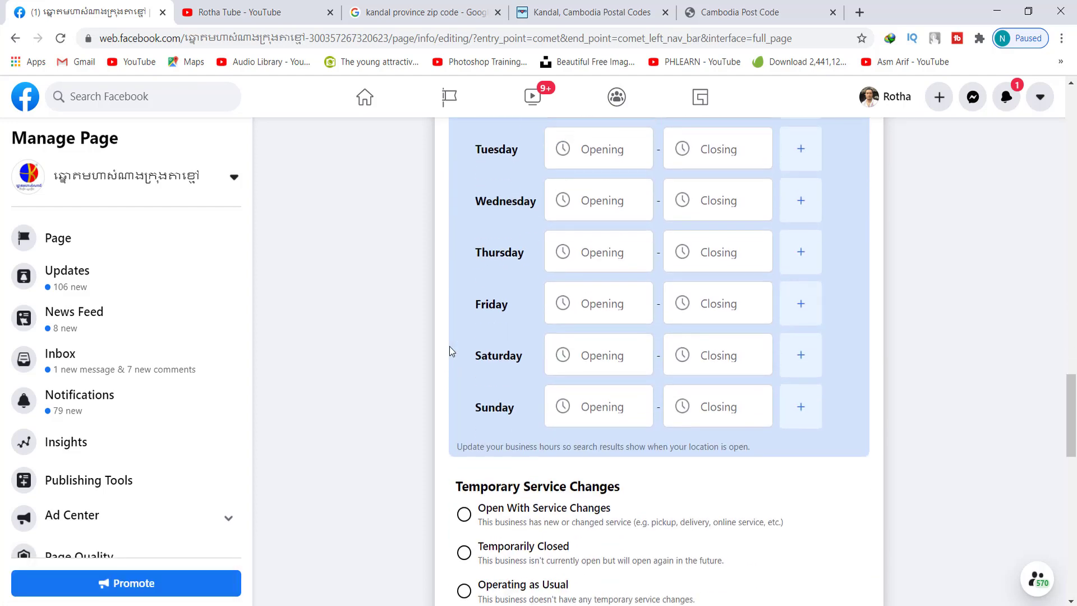
pyautogui.scroll(5, 449, 345)
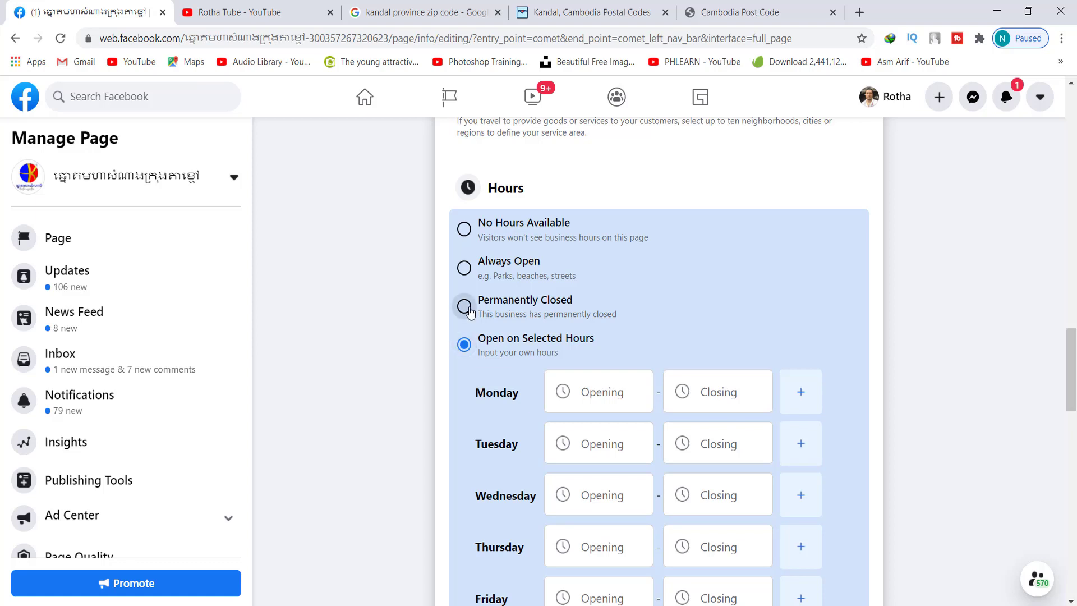
# Cycle through the hours options, from Permanently Closed to No Hours, ending on Always Open
pyautogui.click(463, 305)
pyautogui.click(464, 268)
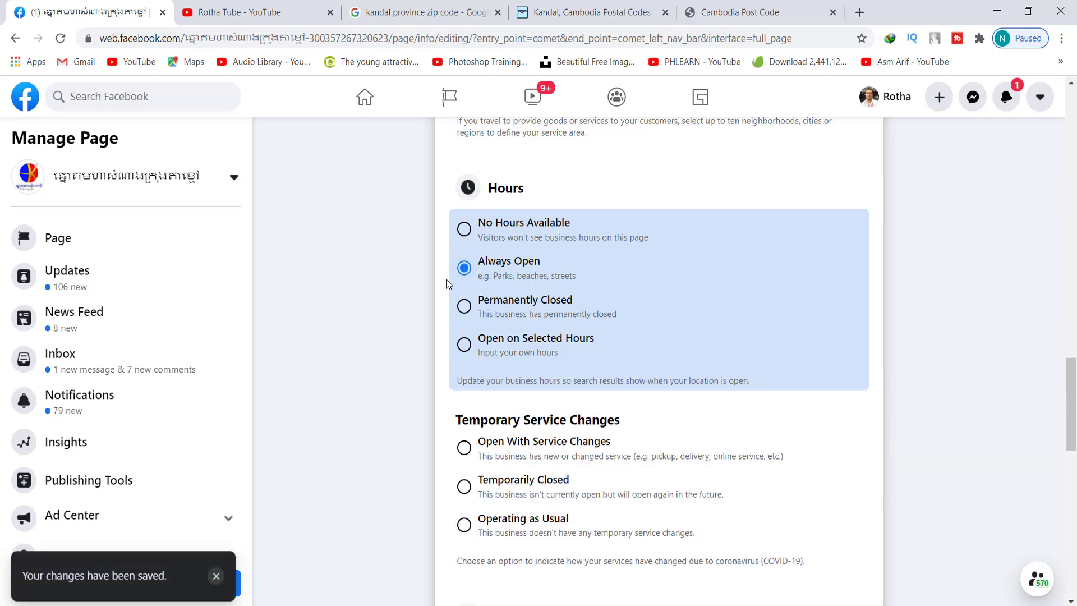
pyautogui.click(464, 229)
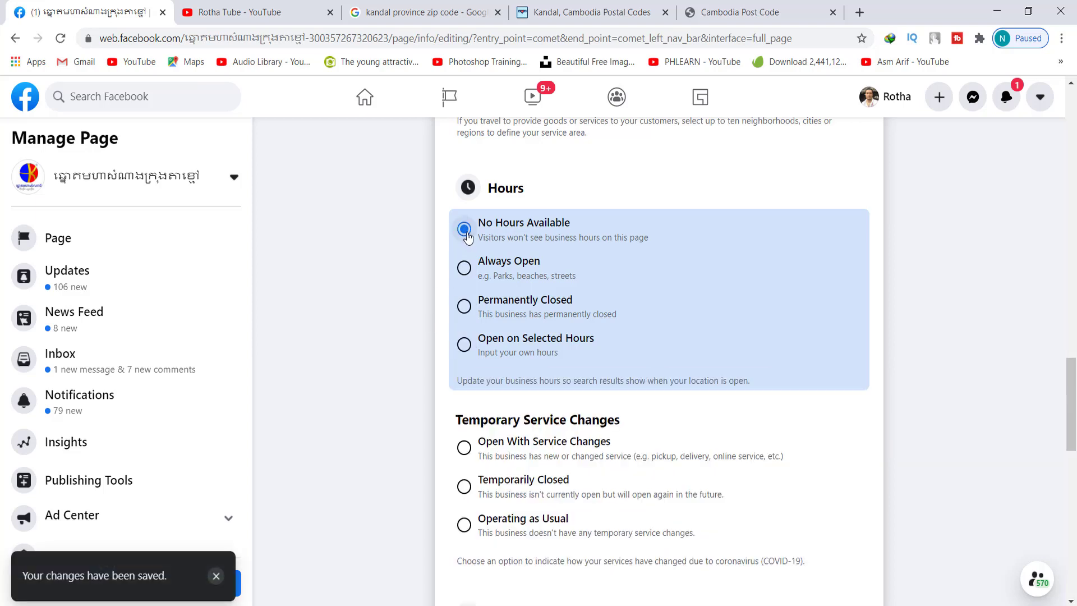
pyautogui.click(473, 268)
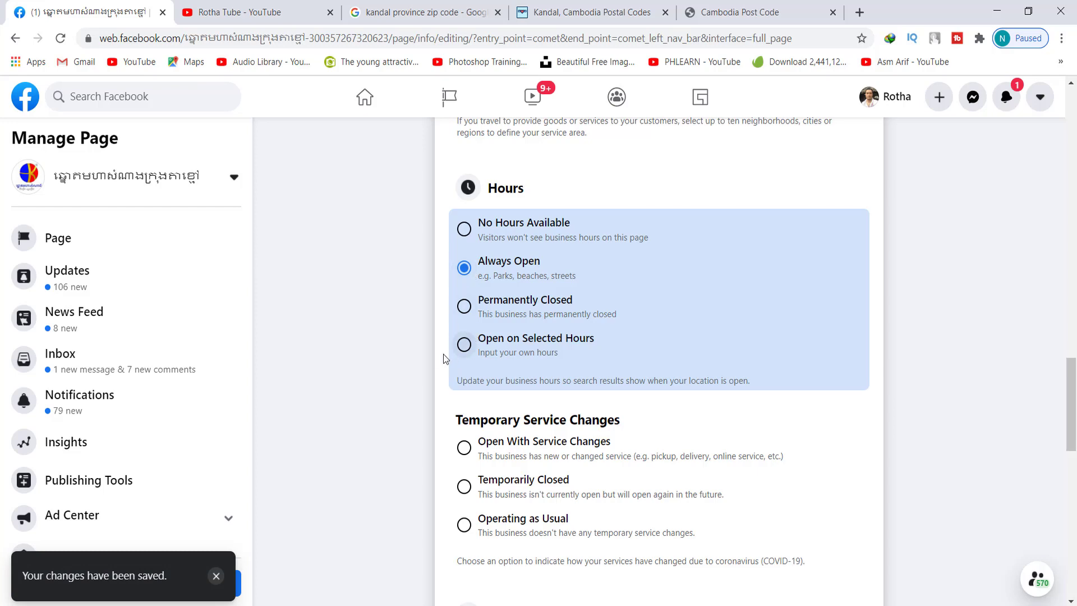
pyautogui.scroll(-3, 440, 355)
pyautogui.scroll(1, 436, 354)
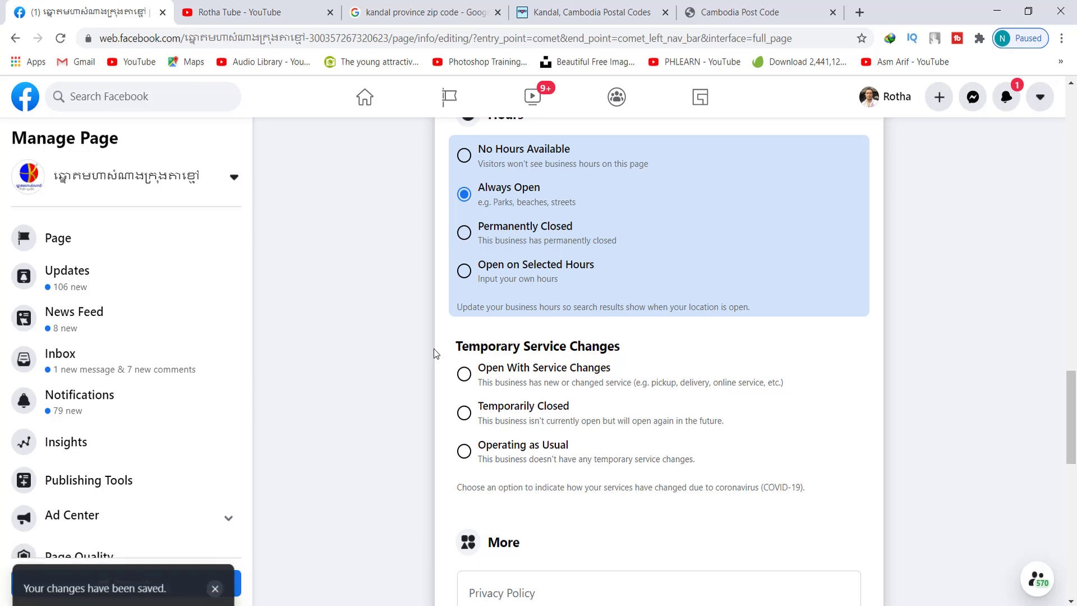
# Try entering specific Monday opening times, then settle on Always Open
pyautogui.click(466, 283)
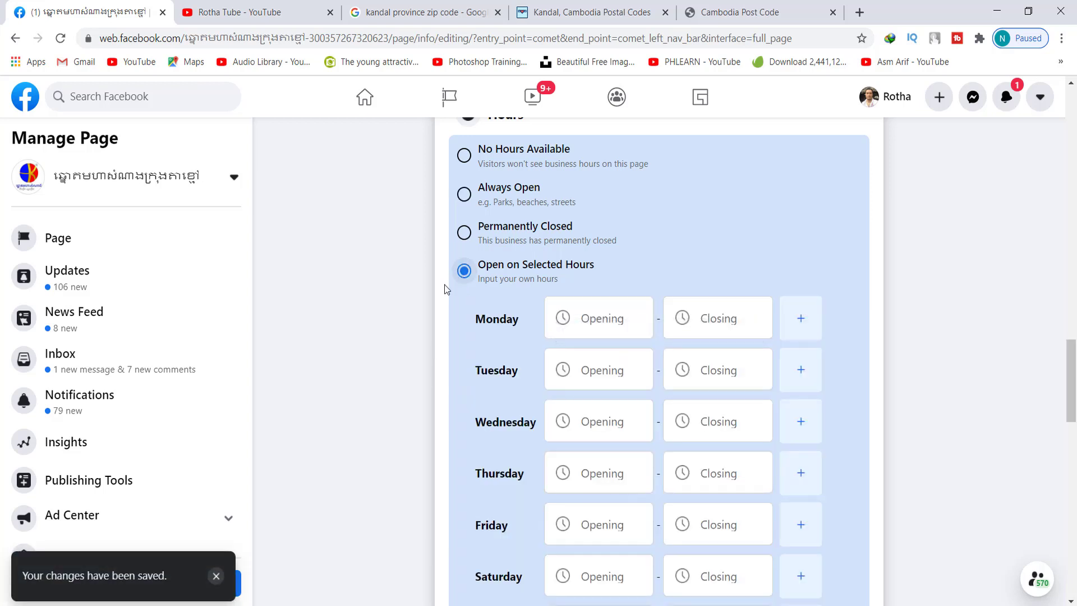
pyautogui.scroll(-2, 444, 285)
pyautogui.click(618, 245)
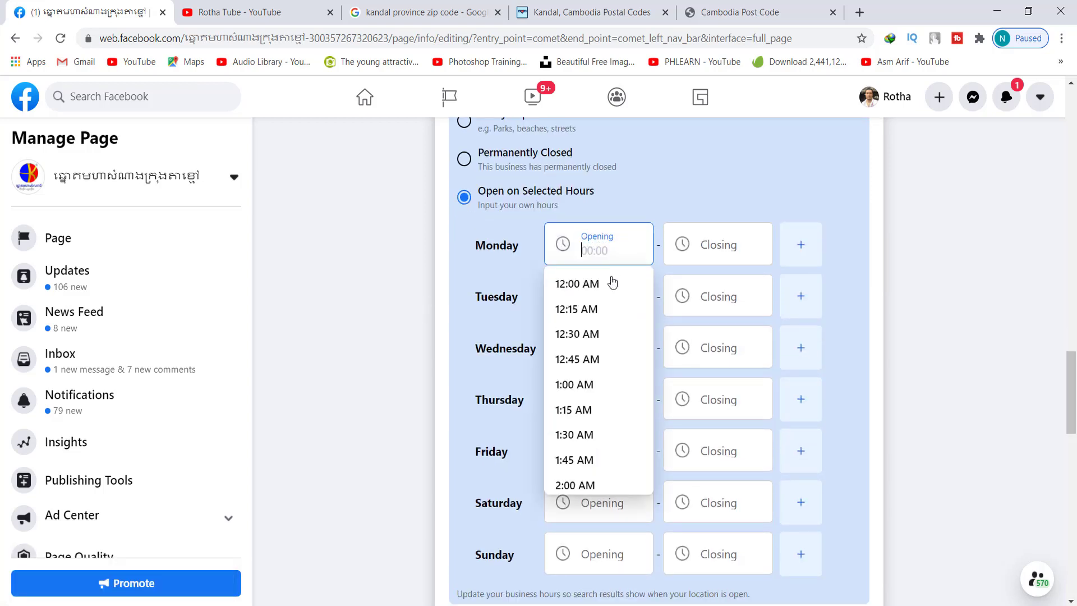
pyautogui.scroll(-4, 615, 368)
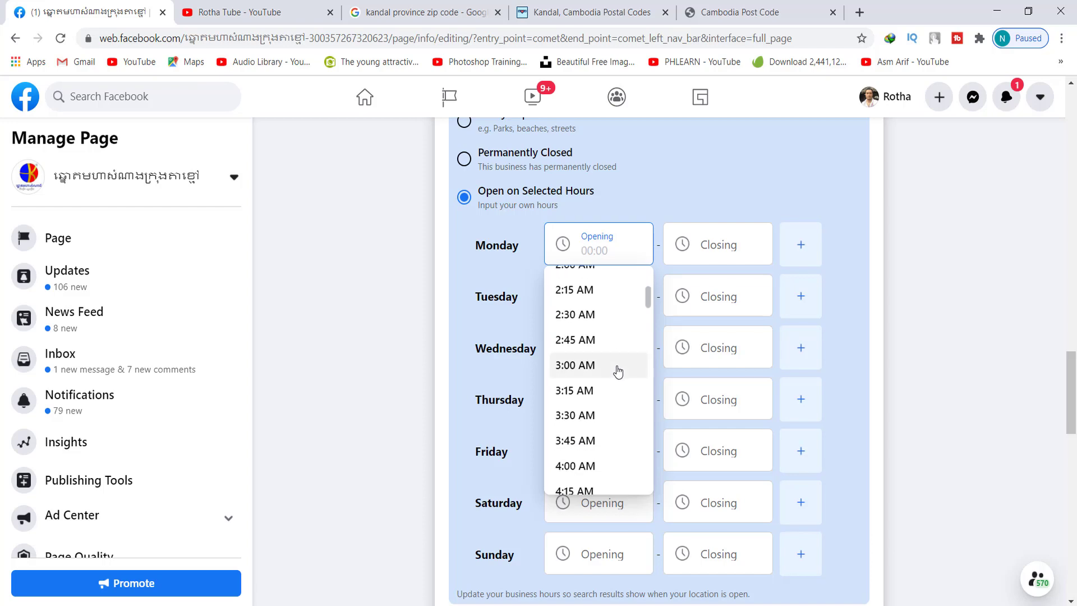
pyautogui.scroll(-1, 617, 370)
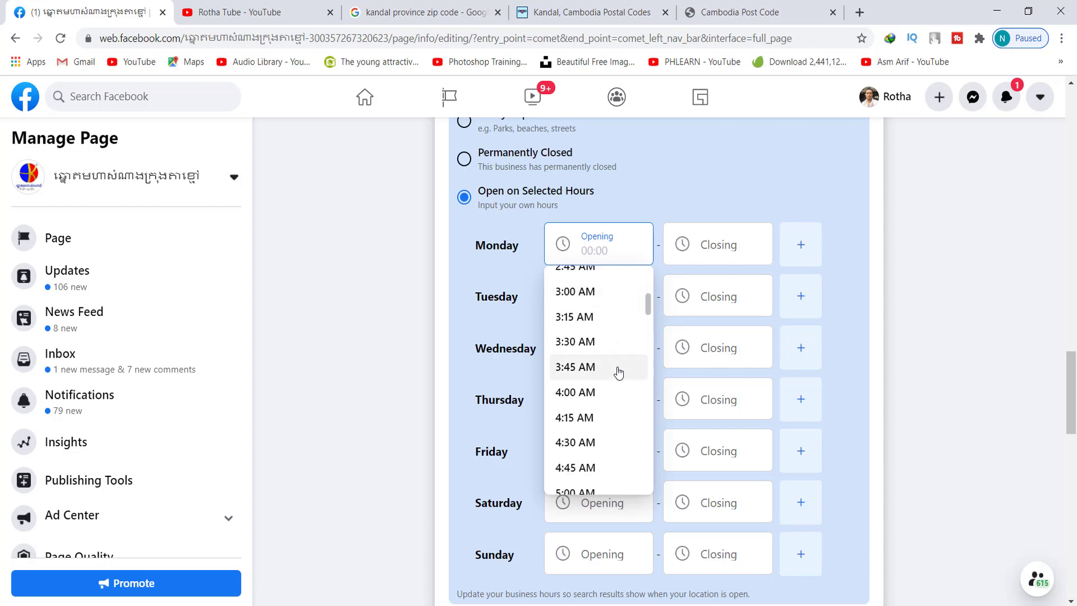
pyautogui.scroll(4, 448, 331)
pyautogui.click(464, 341)
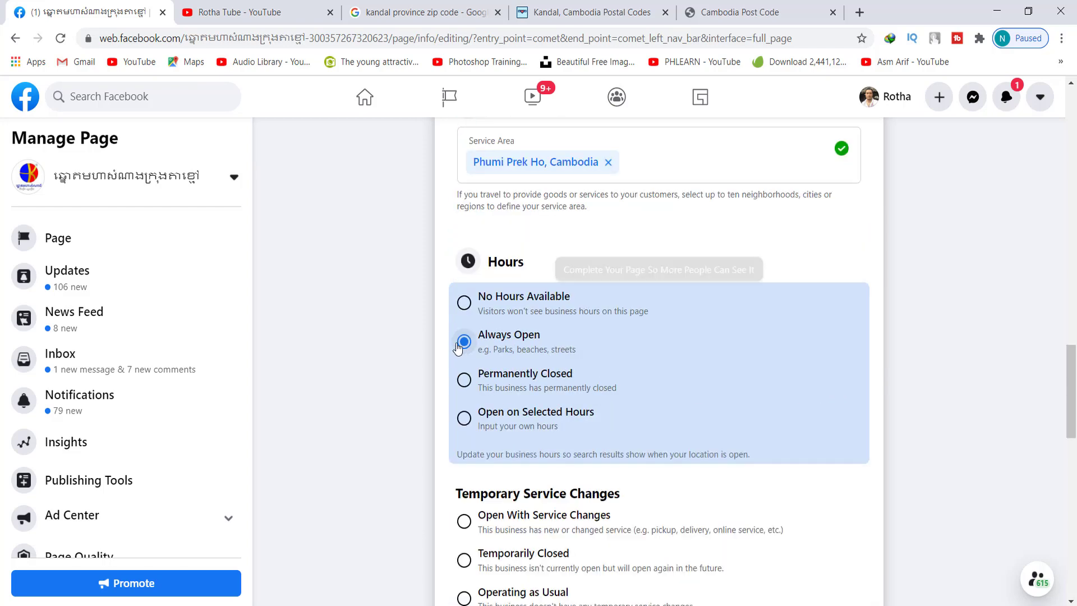
pyautogui.scroll(-5, 417, 348)
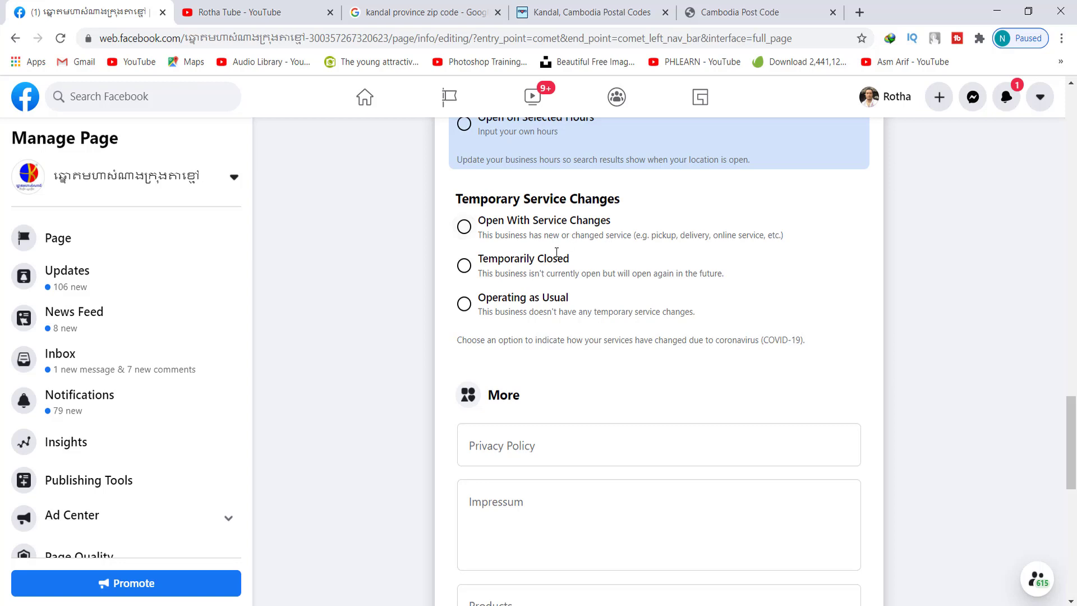
pyautogui.scroll(-3, 417, 309)
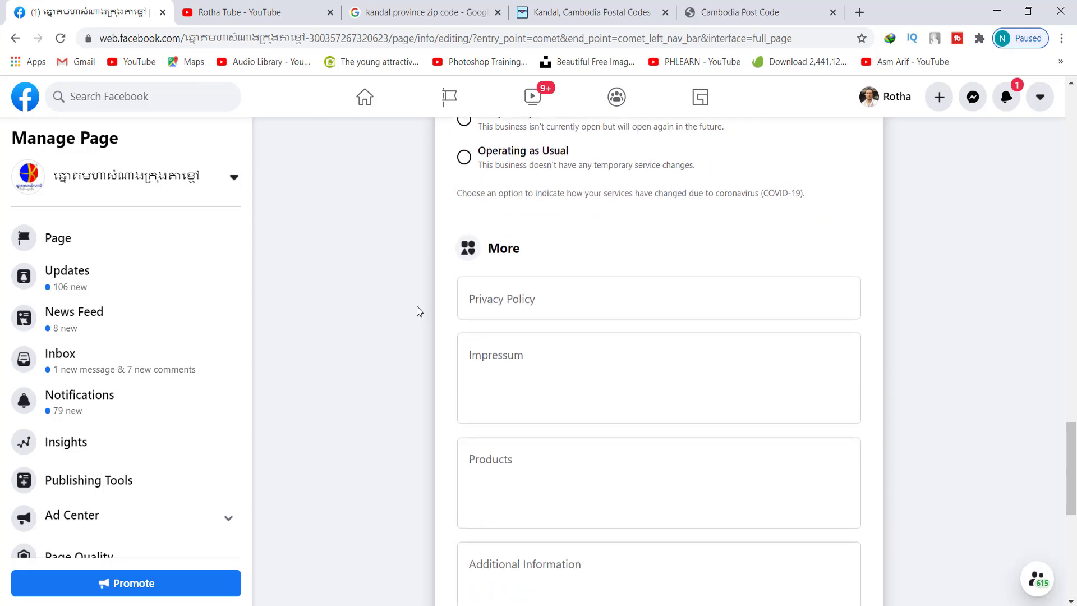
pyautogui.click(538, 295)
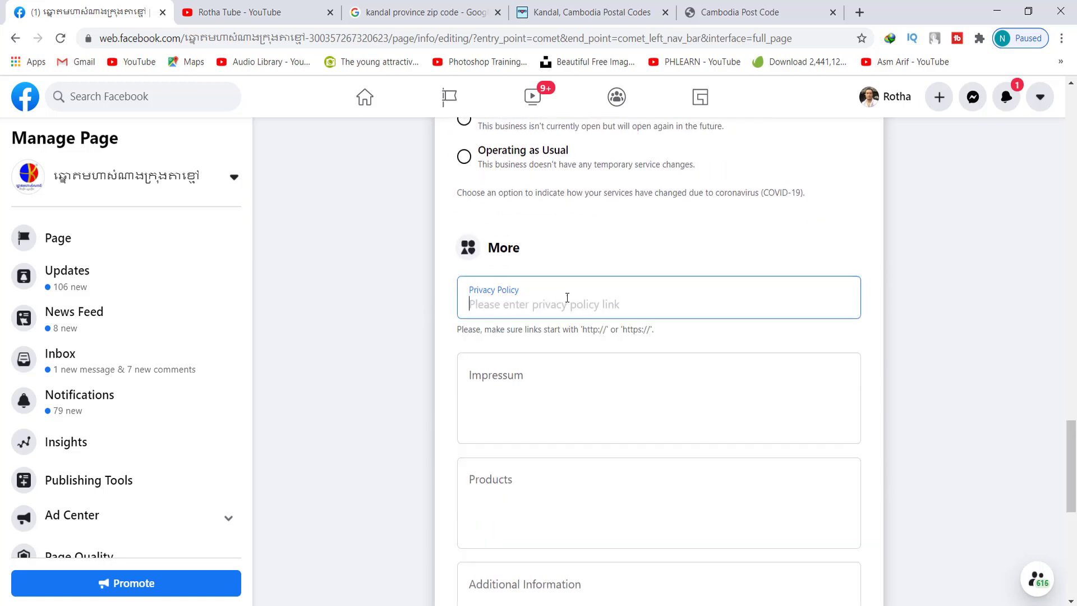
pyautogui.scroll(-4, 567, 297)
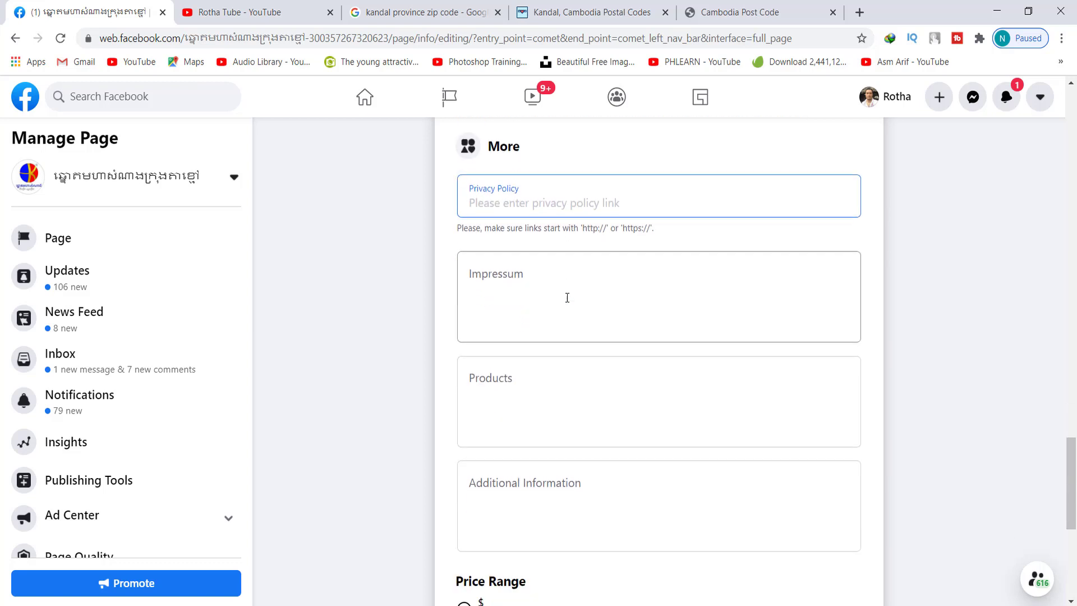
pyautogui.scroll(-4, 568, 293)
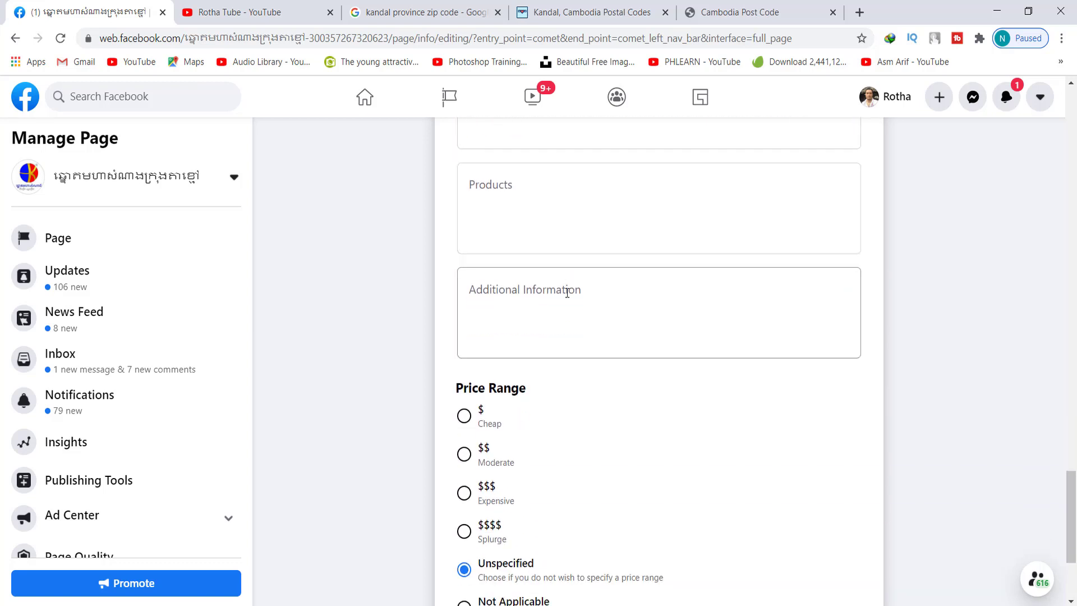
pyautogui.scroll(5, 545, 284)
pyautogui.scroll(2, 537, 278)
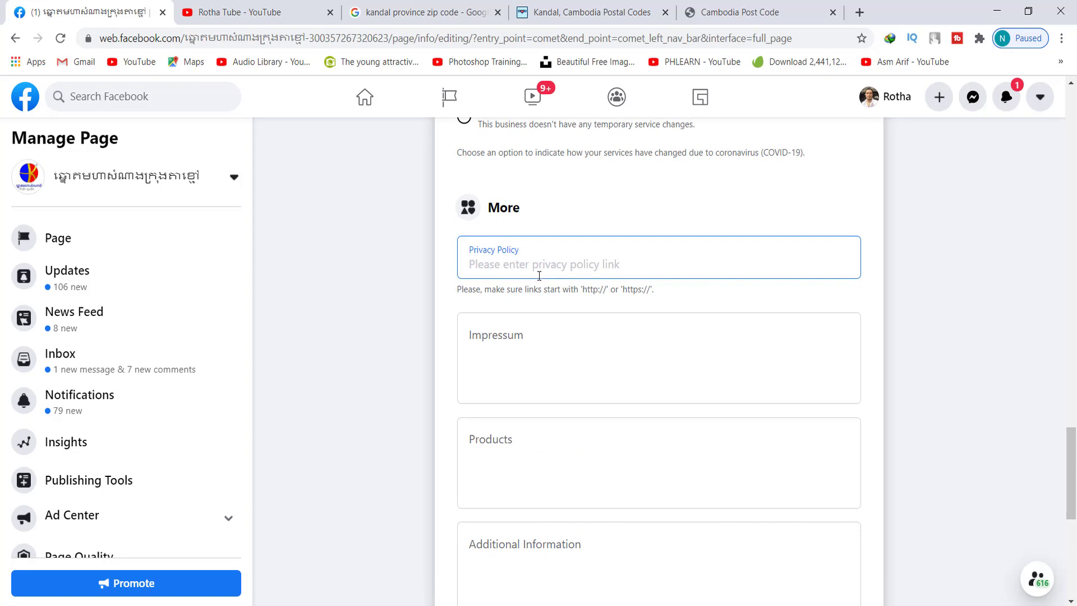
pyautogui.scroll(-1, 458, 289)
pyautogui.click(527, 271)
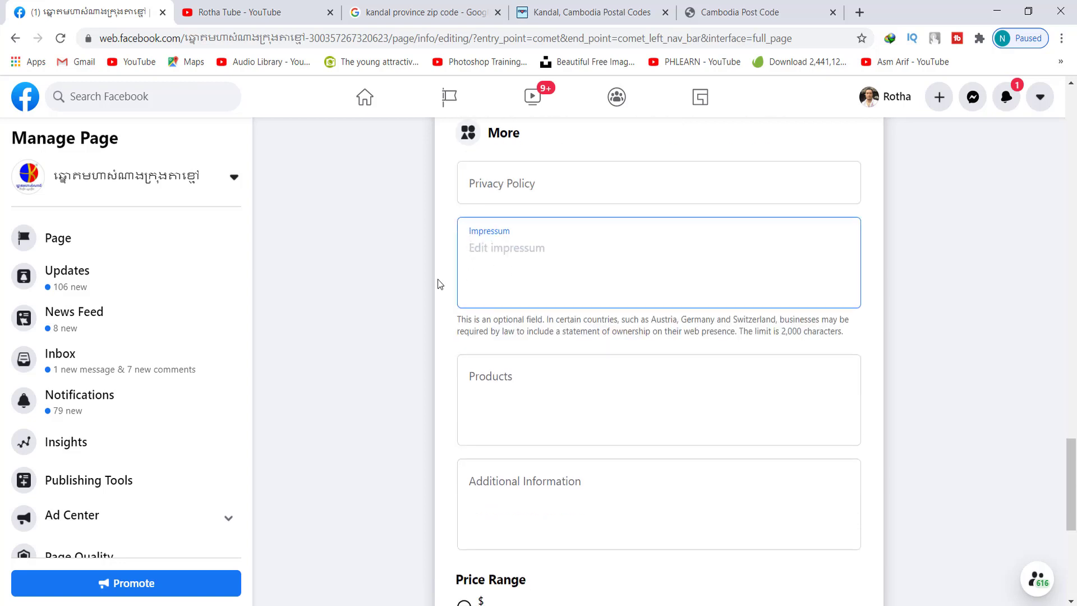
pyautogui.scroll(-4, 438, 278)
pyautogui.scroll(-3, 438, 278)
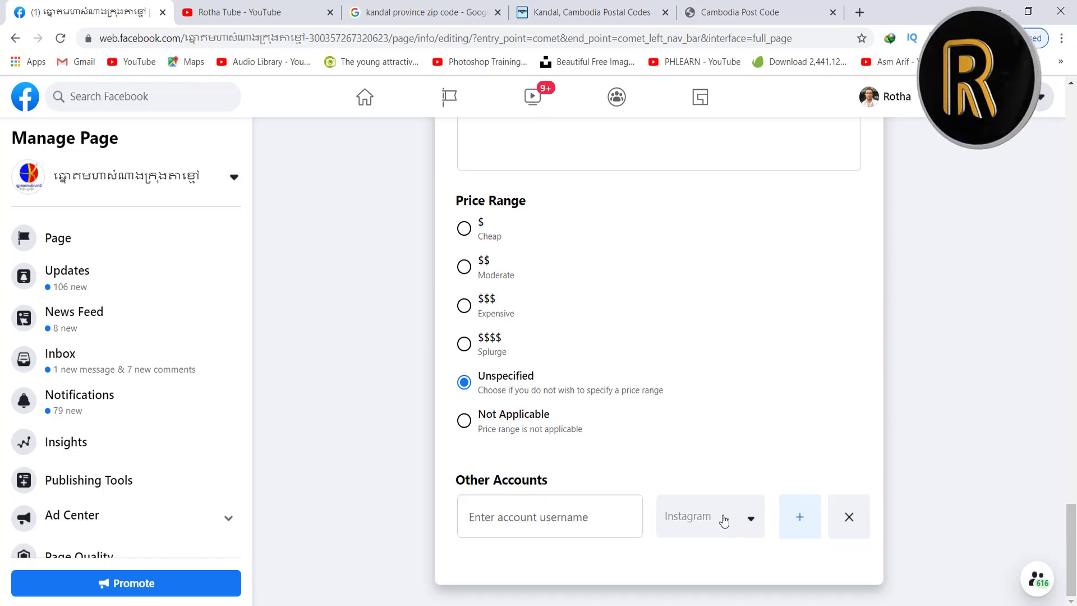
pyautogui.scroll(20, 876, 460)
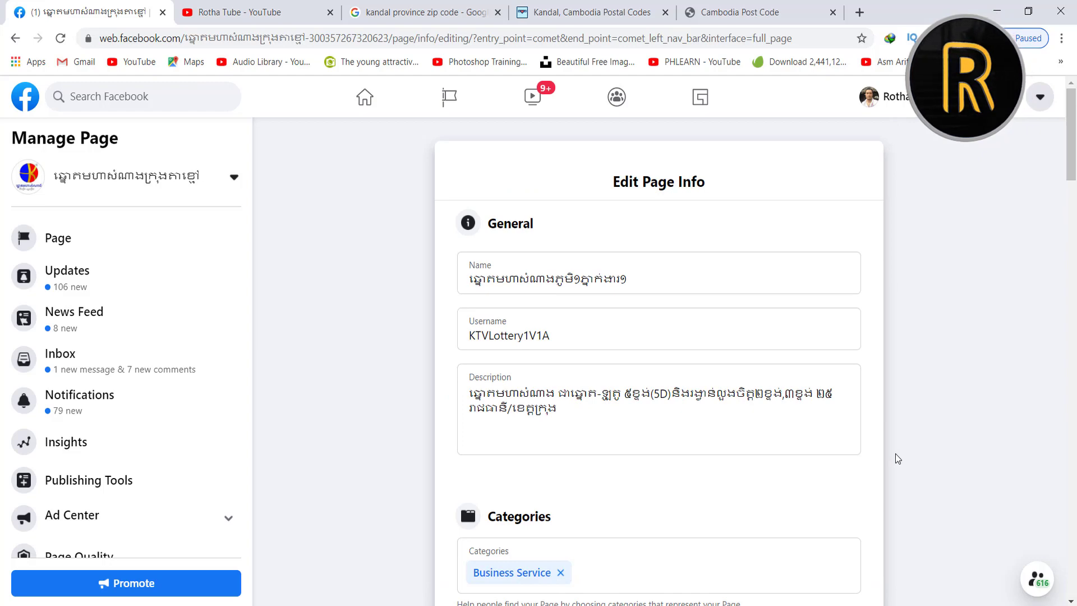
# Keep Instagram as the Other Accounts platform and add a second empty account row
pyautogui.scroll(-20, 890, 405)
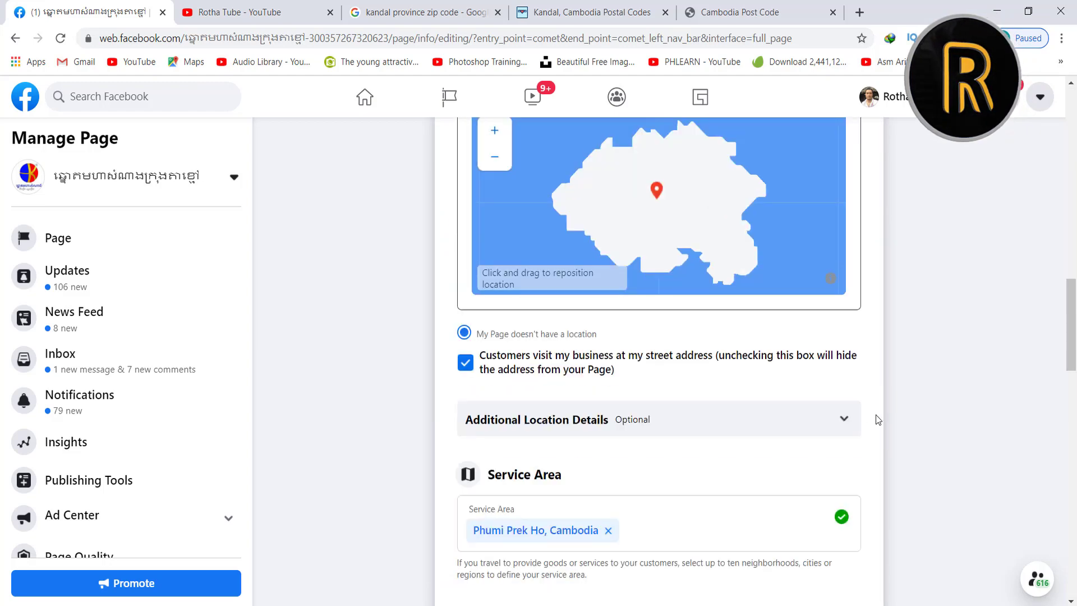
pyautogui.scroll(-8, 890, 412)
pyautogui.scroll(15, 891, 412)
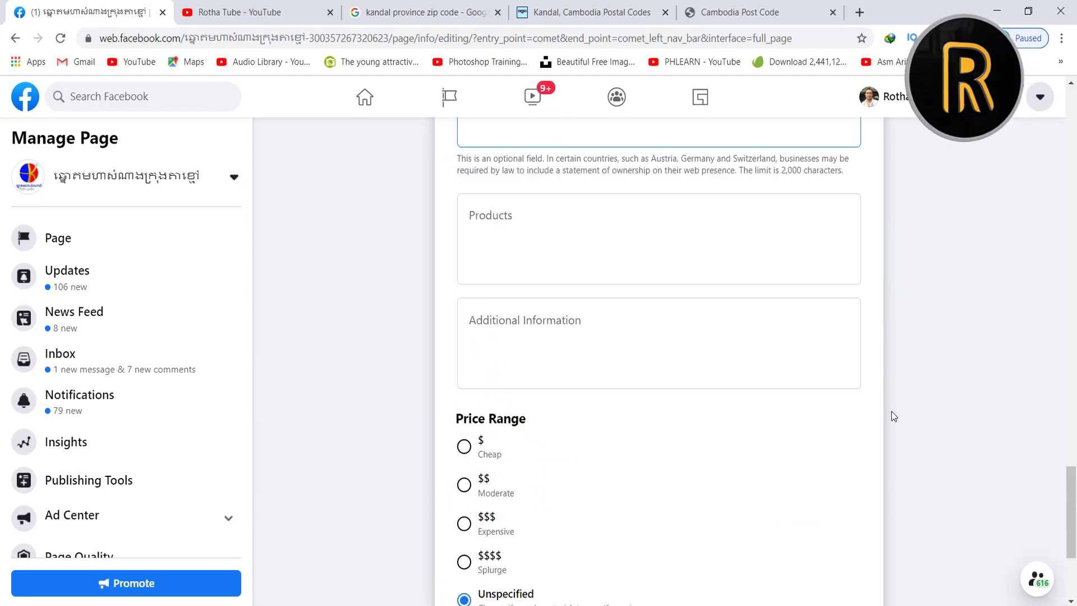
pyautogui.scroll(15, 893, 415)
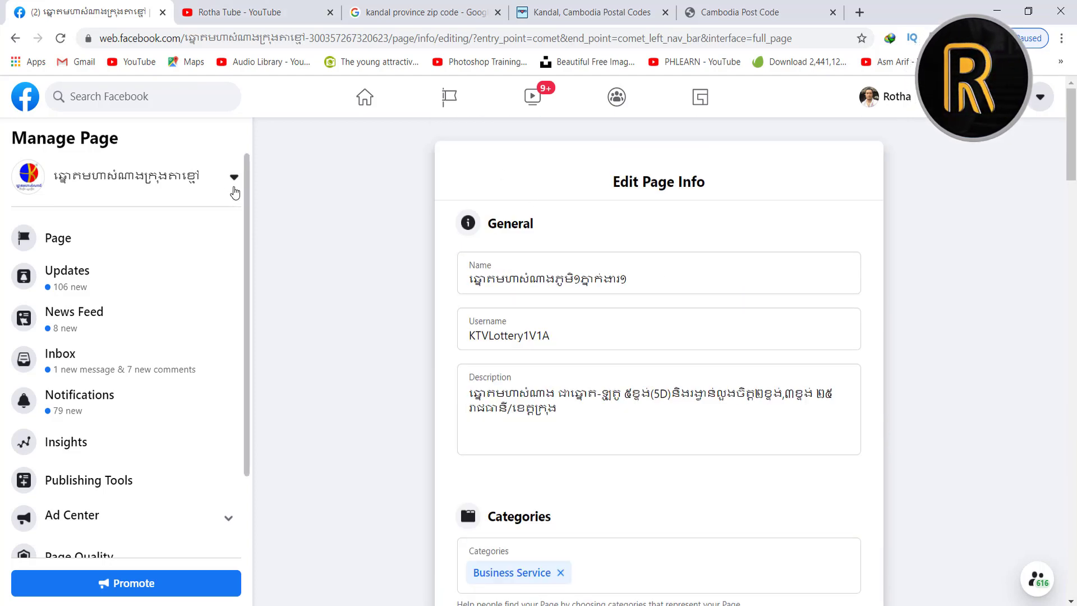
pyautogui.scroll(-8, 354, 227)
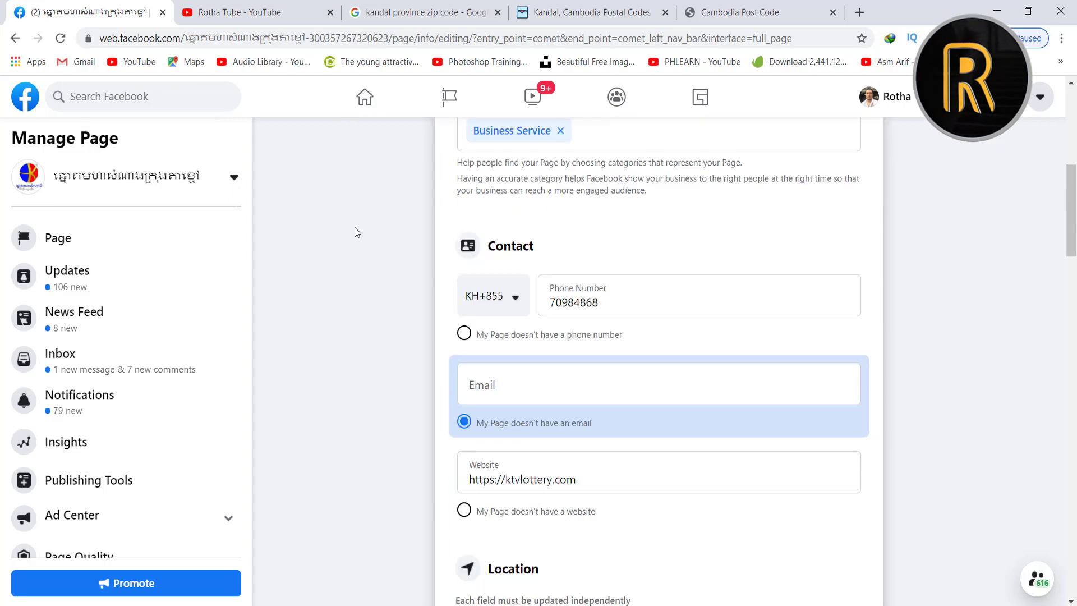
pyautogui.scroll(-20, 355, 227)
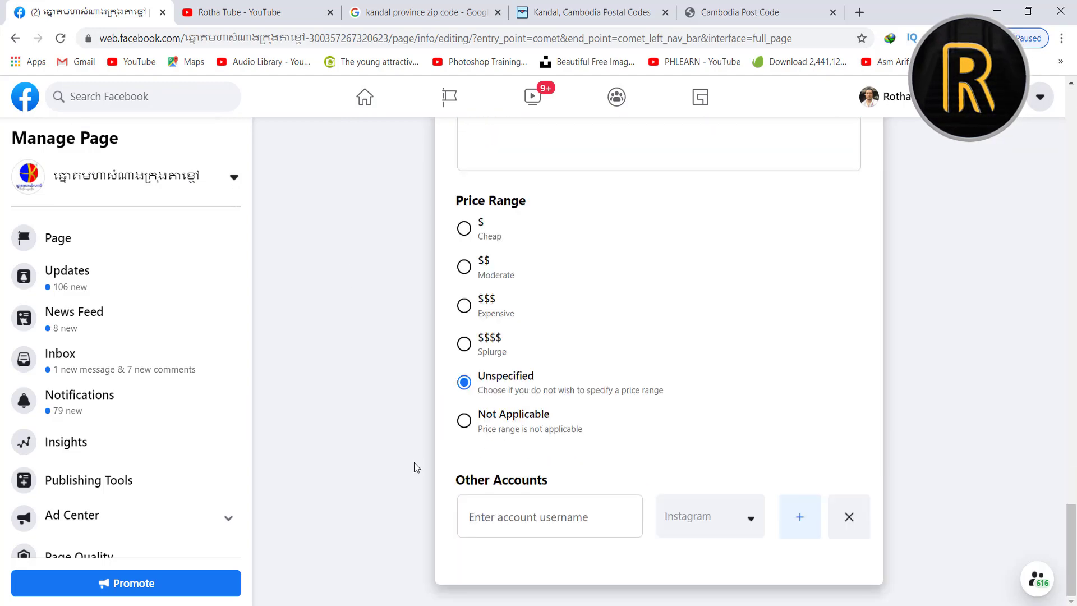
pyautogui.click(749, 518)
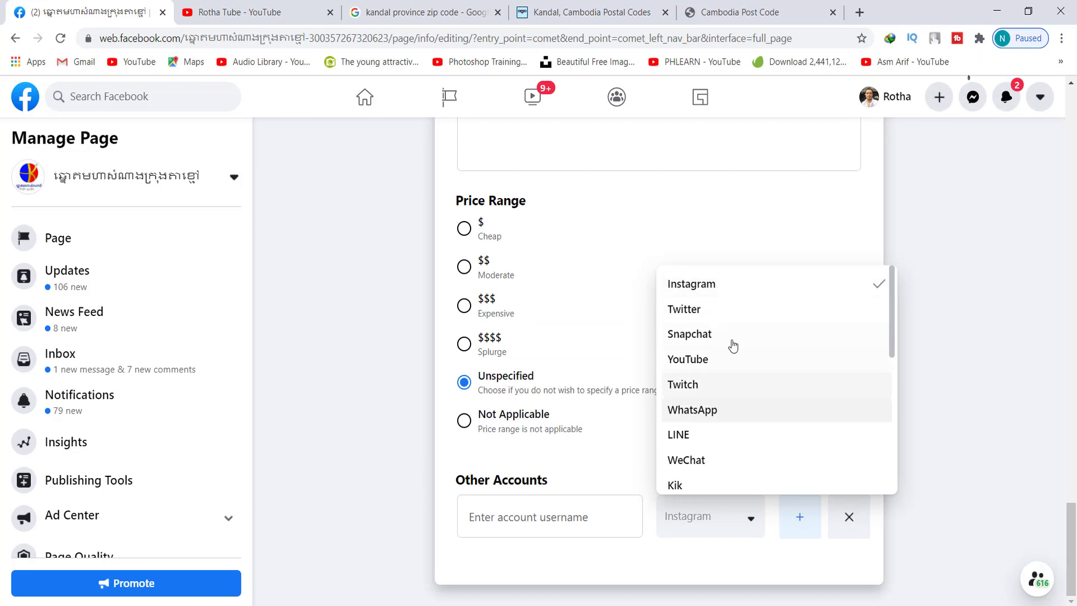
pyautogui.click(935, 534)
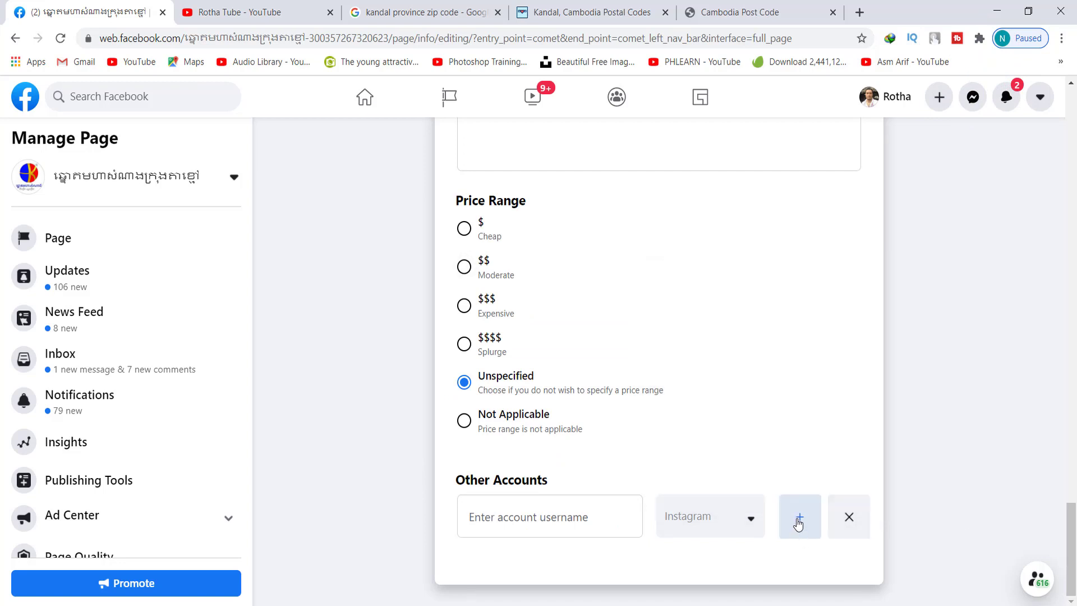
pyautogui.click(798, 524)
pyautogui.scroll(-1, 806, 517)
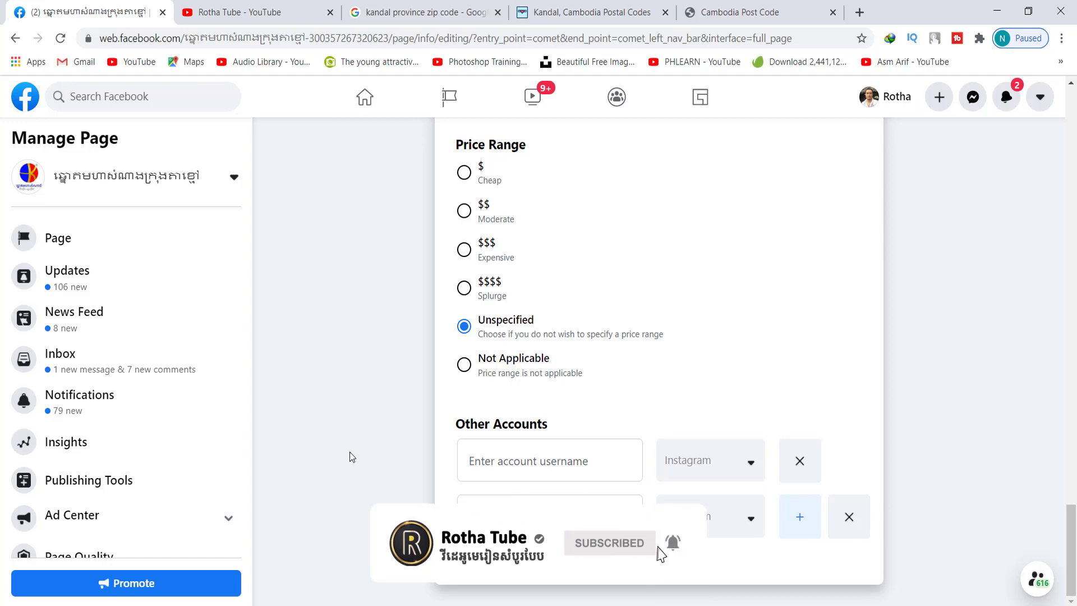
pyautogui.scroll(20, 353, 449)
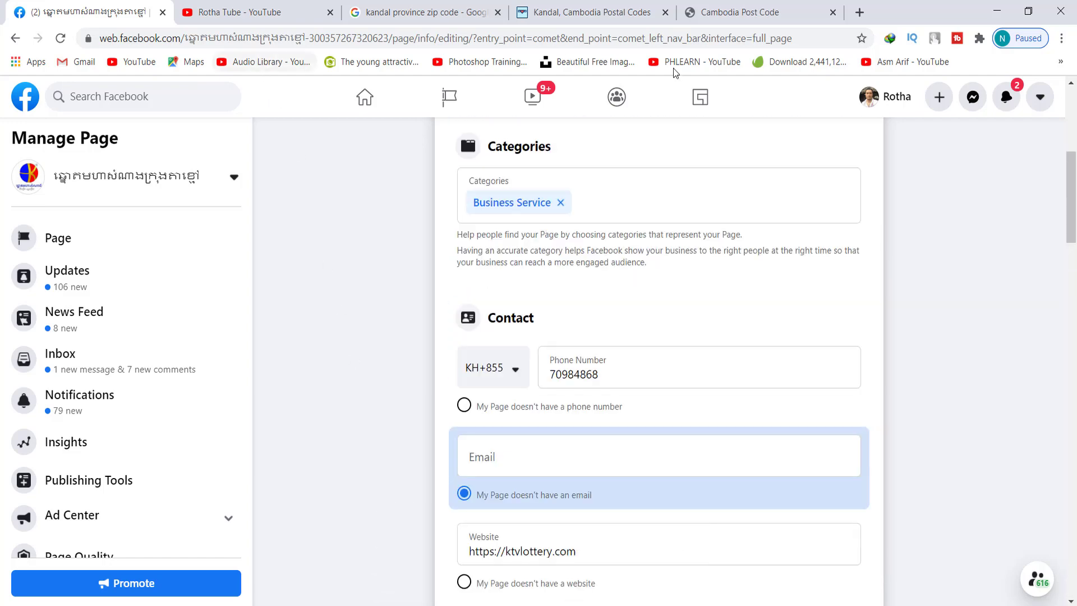
# Open the profile in a new tab and go to the list of managed Pages
pyautogui.rightClick(897, 98)
pyautogui.click(914, 107)
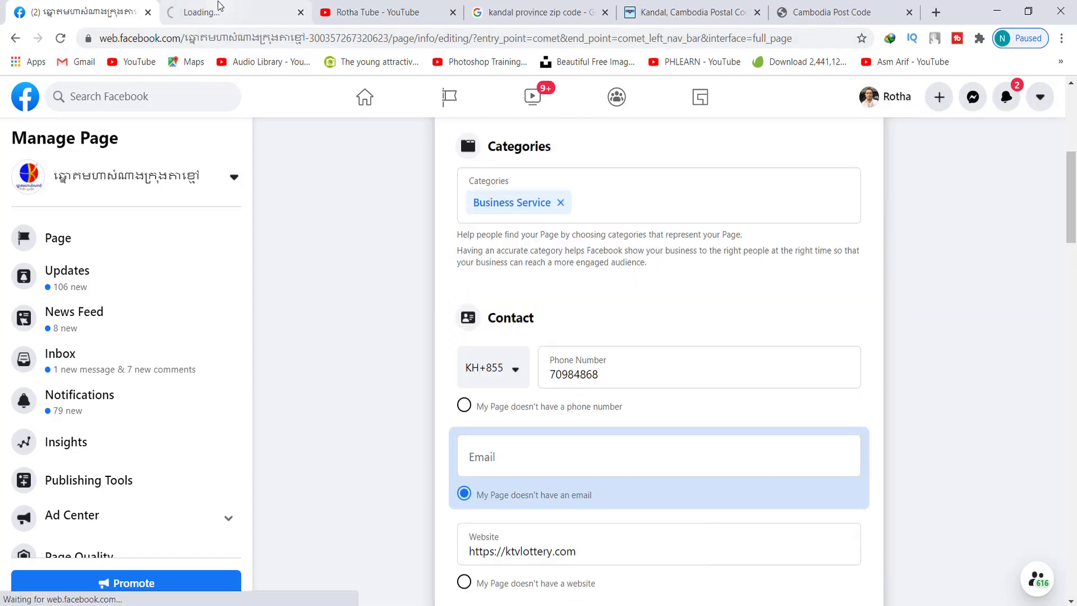
pyautogui.click(219, 8)
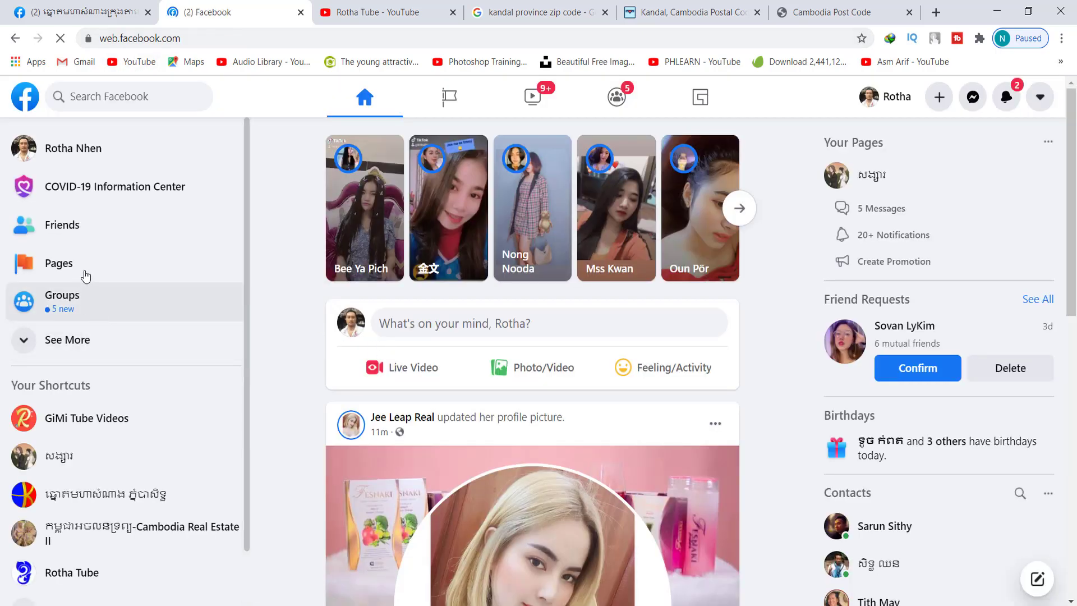
pyautogui.click(128, 279)
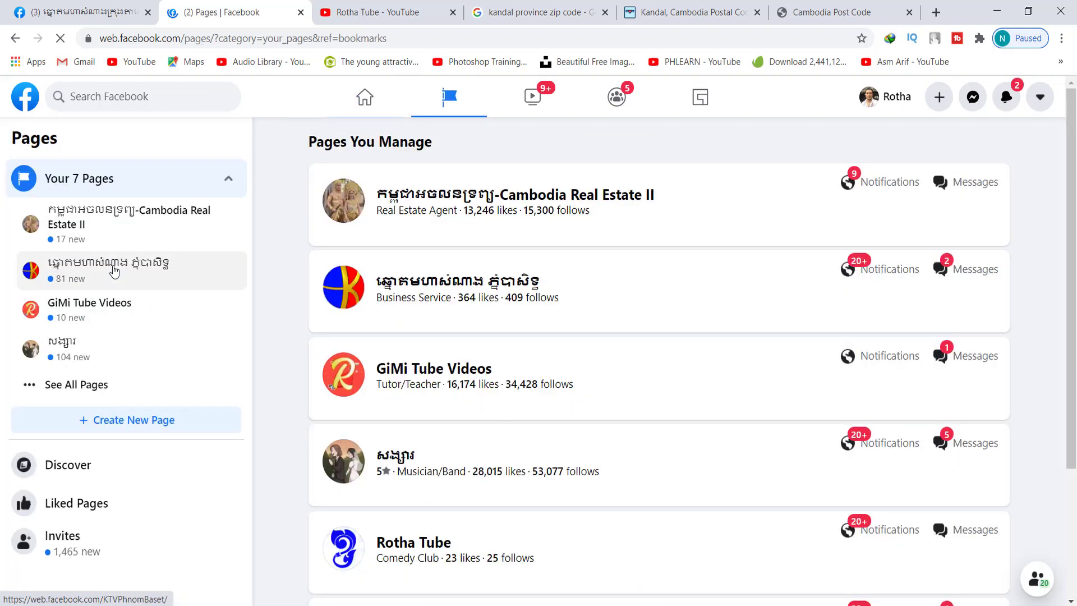
pyautogui.scroll(-3, 271, 284)
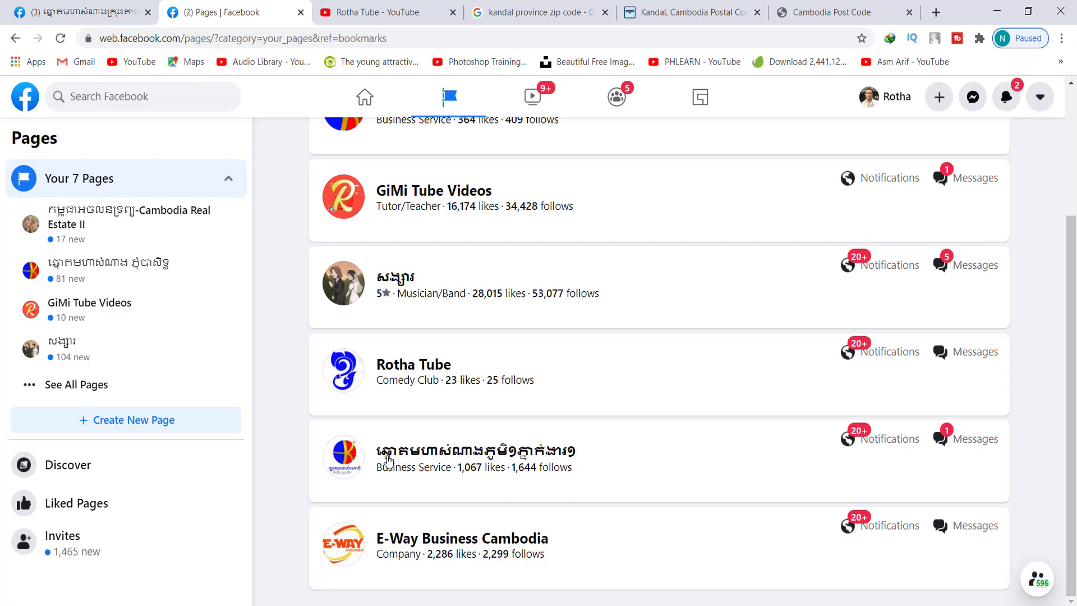
# Reload the page info editing form and compare it with the Pages list tab
pyautogui.click(96, 4)
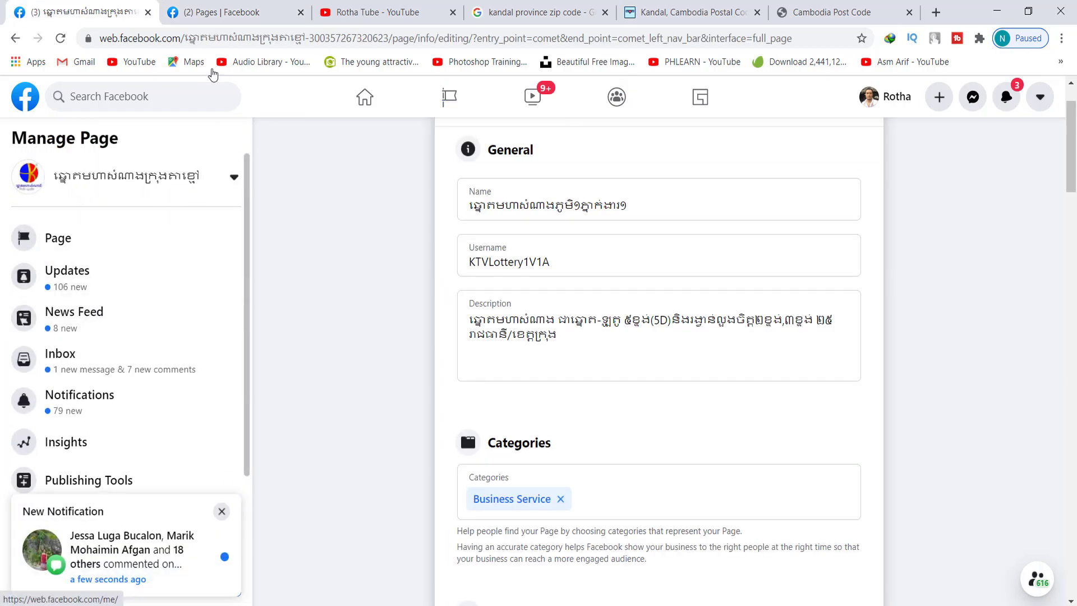
pyautogui.hotkey('ctrl', 'Tab')
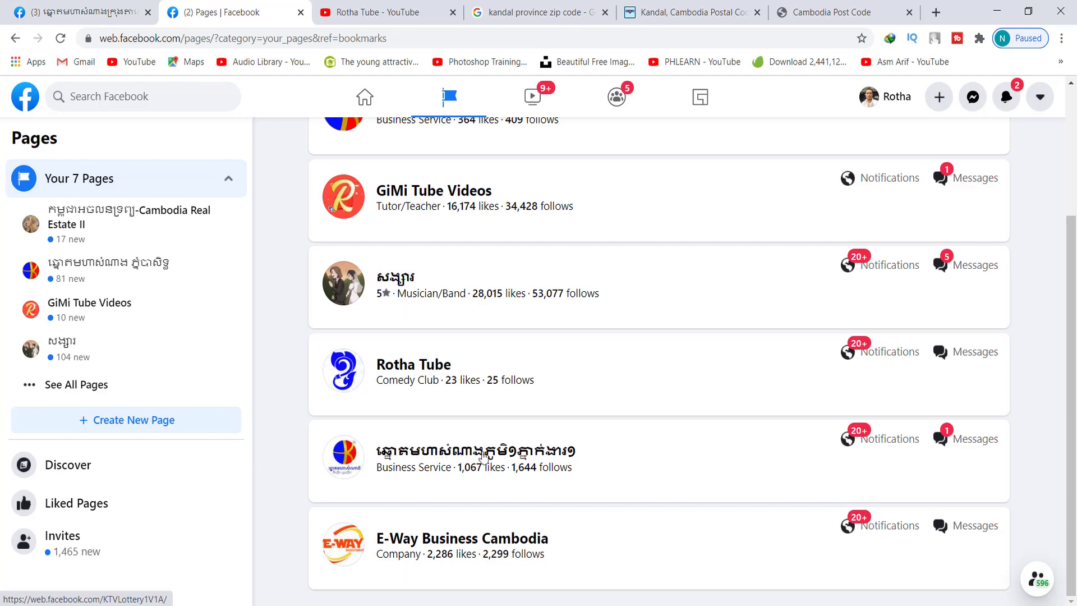
pyautogui.click(59, 8)
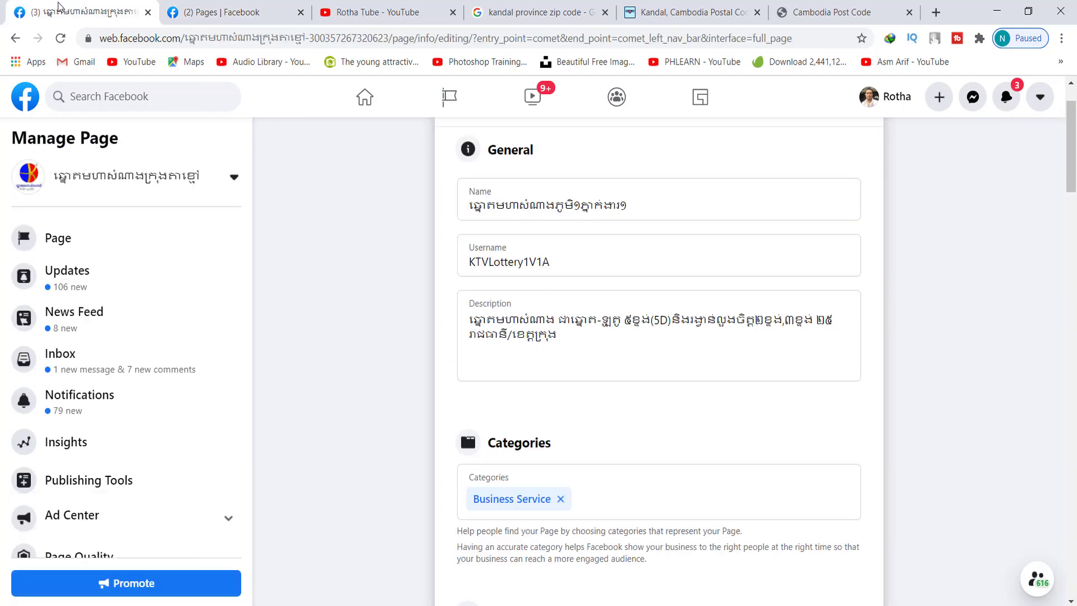
pyautogui.click(61, 41)
pyautogui.click(241, 9)
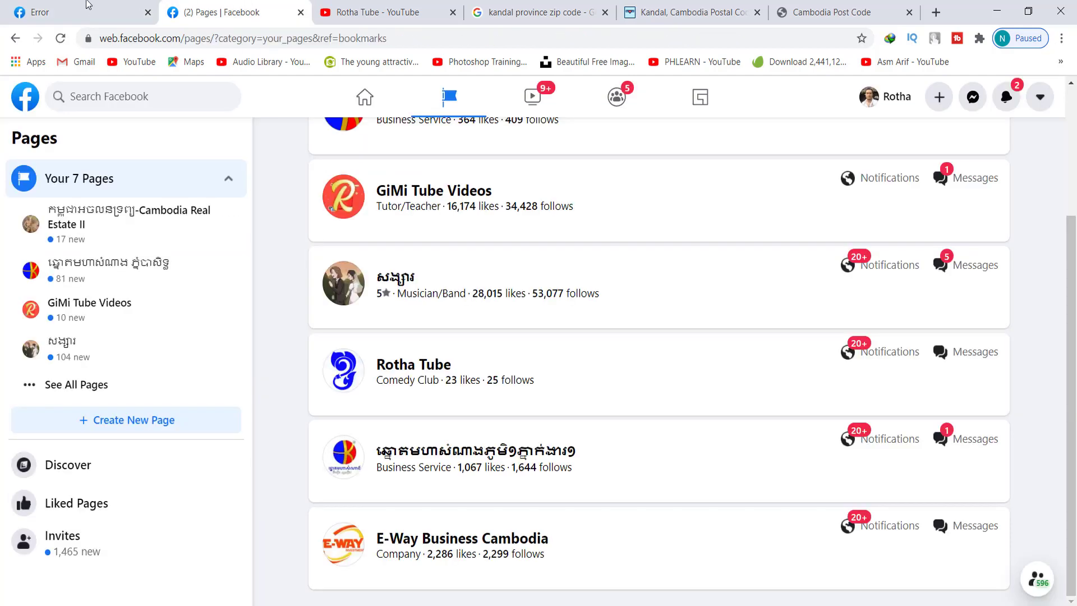
pyautogui.click(56, 7)
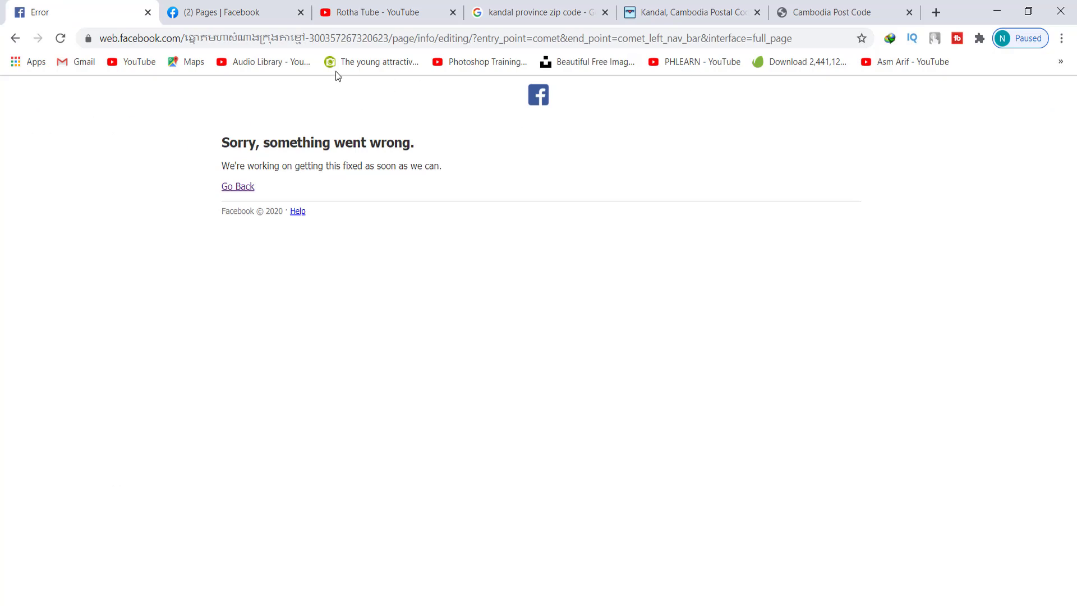
# Select the Khmer page-name part of the error page's URL, then close the Error tab
pyautogui.click(191, 39)
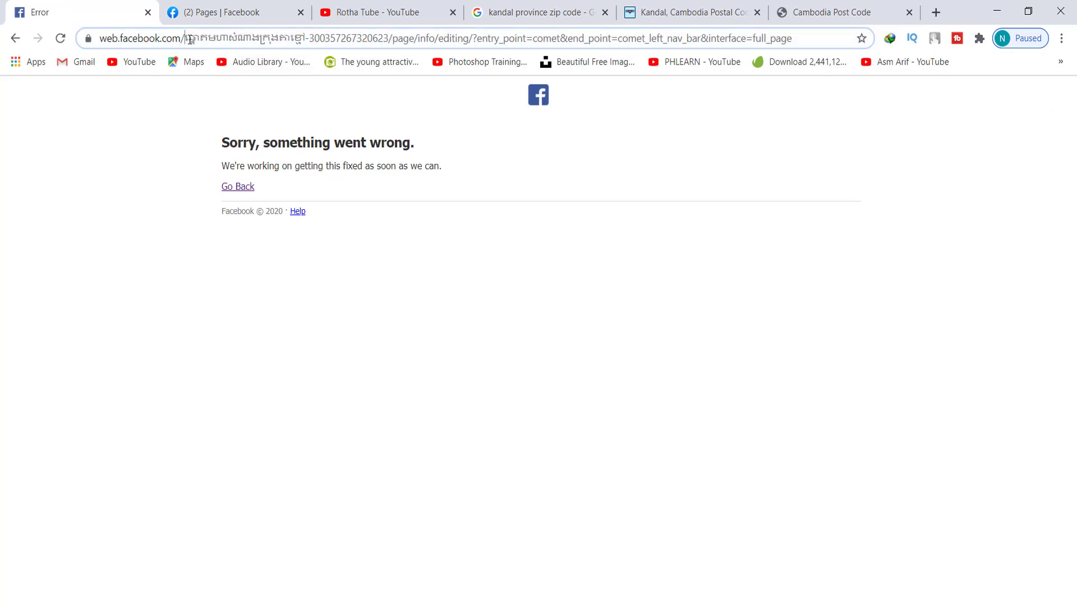
pyautogui.click(312, 42)
pyautogui.moveTo(232, 42); pyautogui.dragTo(332, 39)
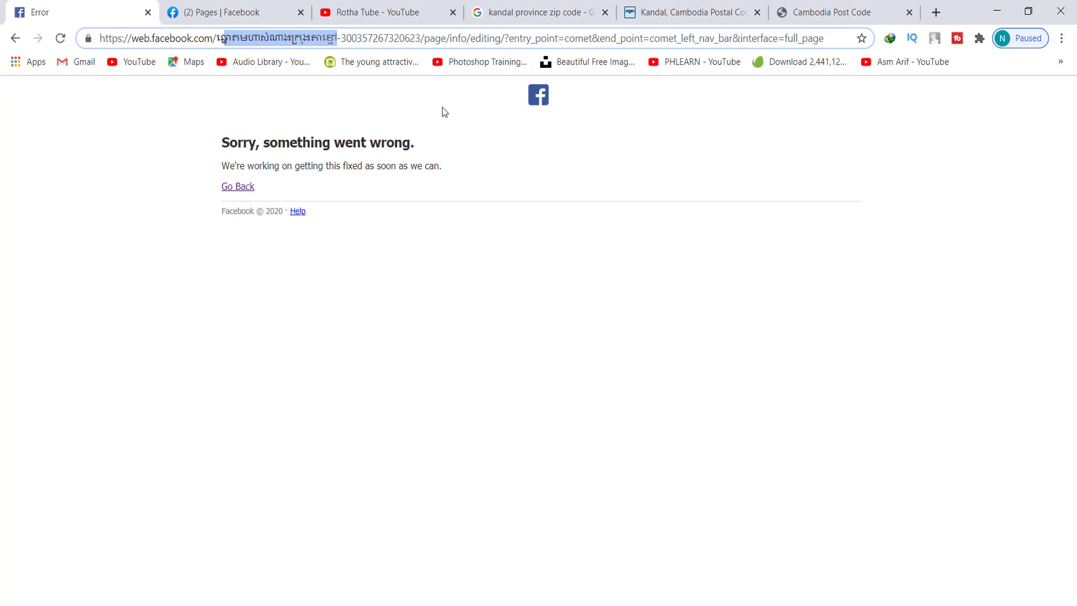
pyautogui.click(255, 11)
pyautogui.click(147, 11)
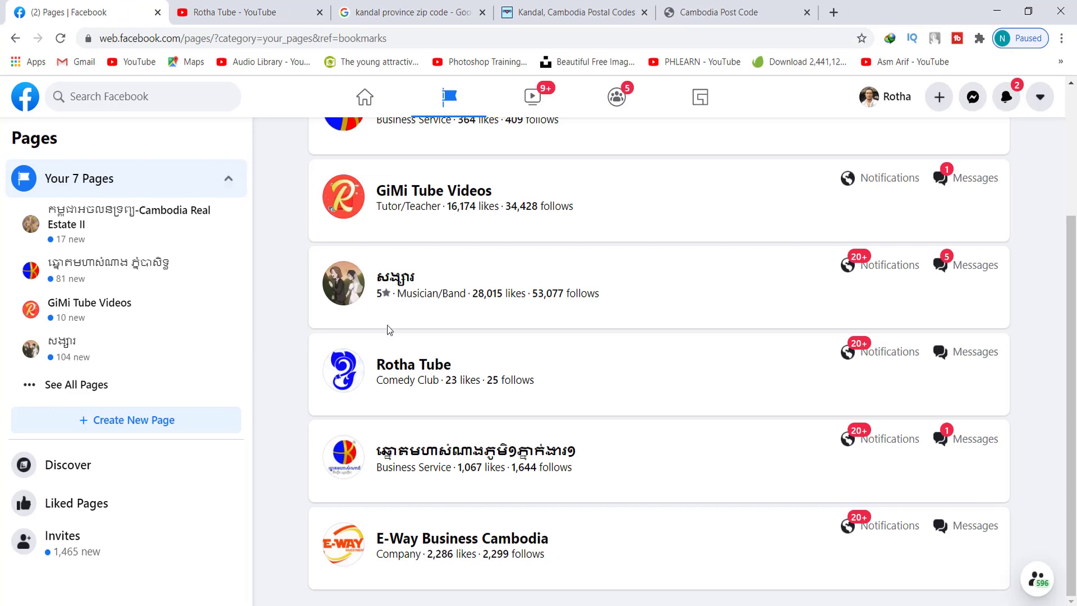
# Open the KTVLottery1V1A page, dismiss the notification, and show the cover photo's change options
pyautogui.click(472, 452)
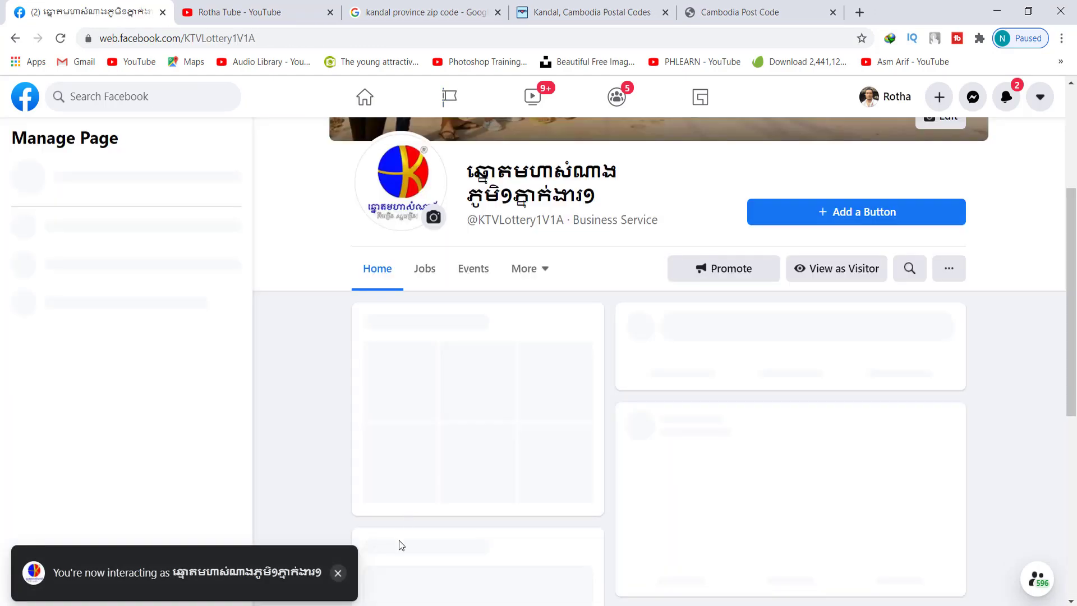
pyautogui.click(338, 572)
pyautogui.scroll(4, 308, 406)
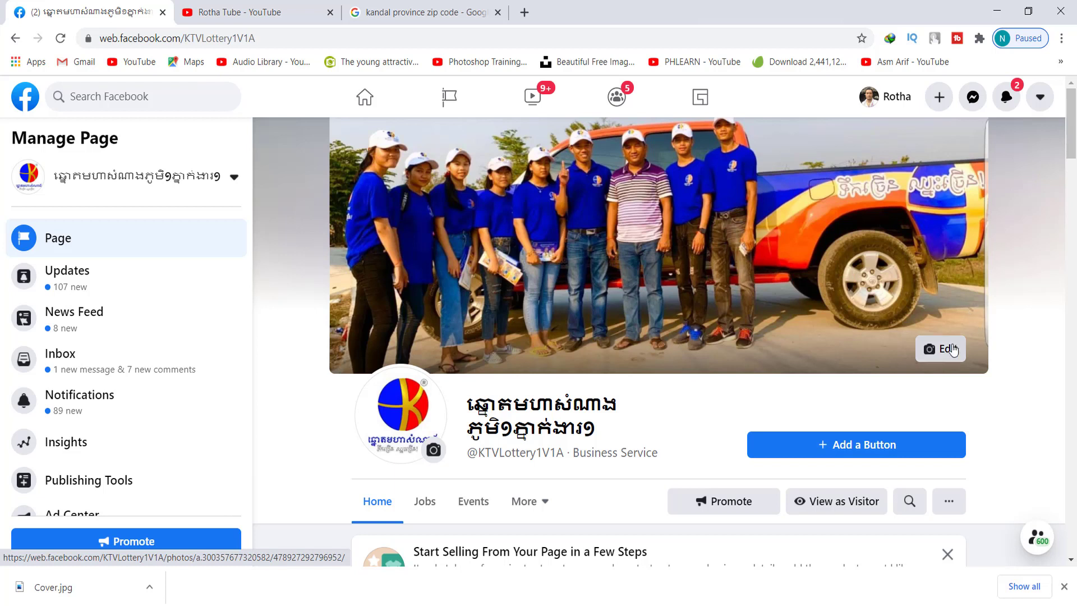
pyautogui.click(921, 353)
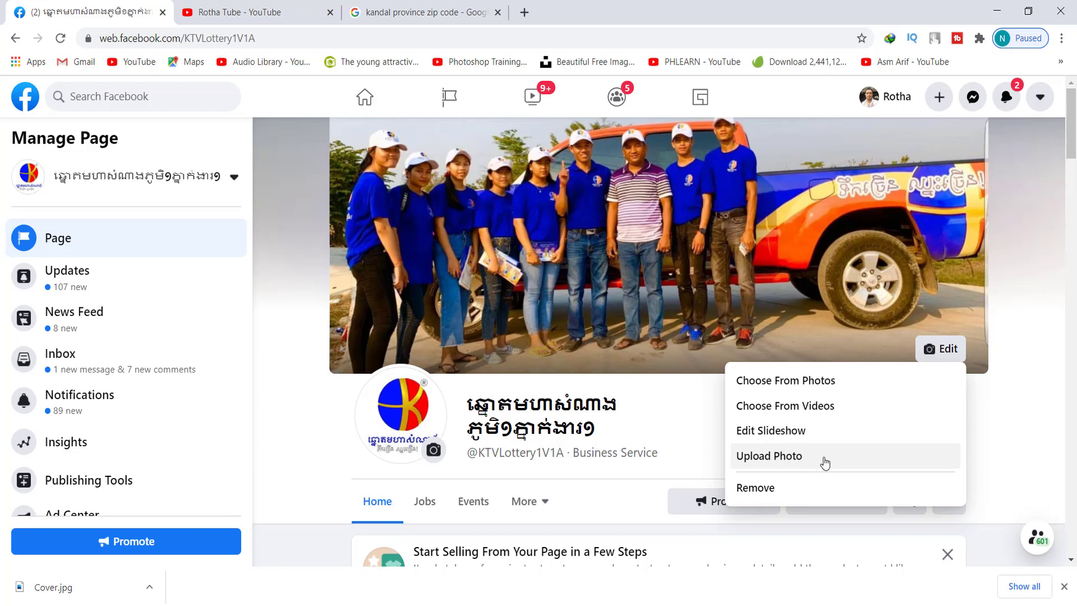
# Upload Cover.jpg from the Desktop as the cover photo, nudge it upward, and save
pyautogui.click(824, 461)
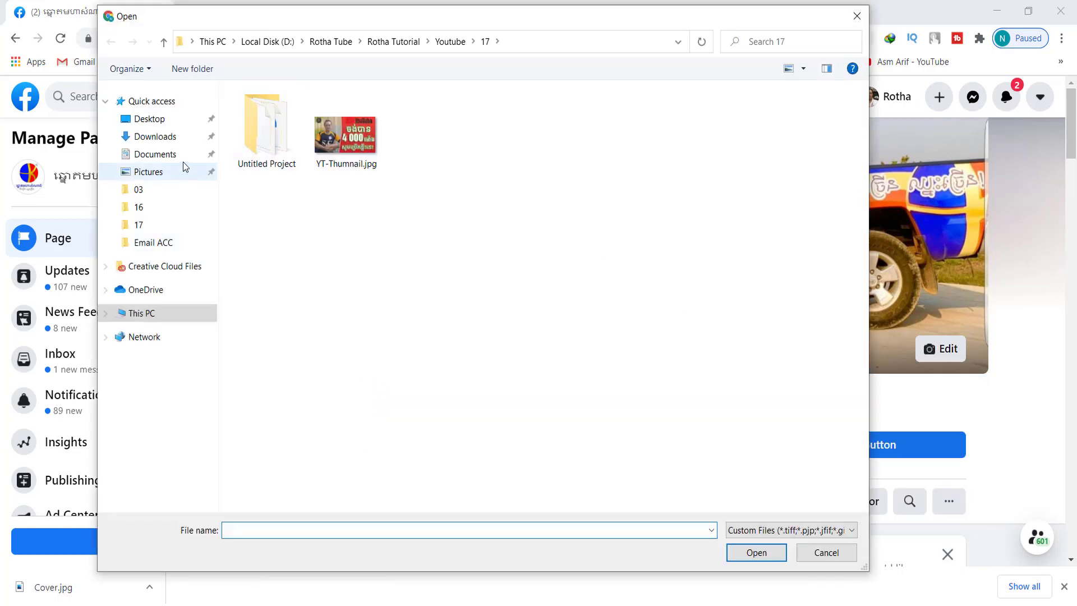
pyautogui.click(149, 118)
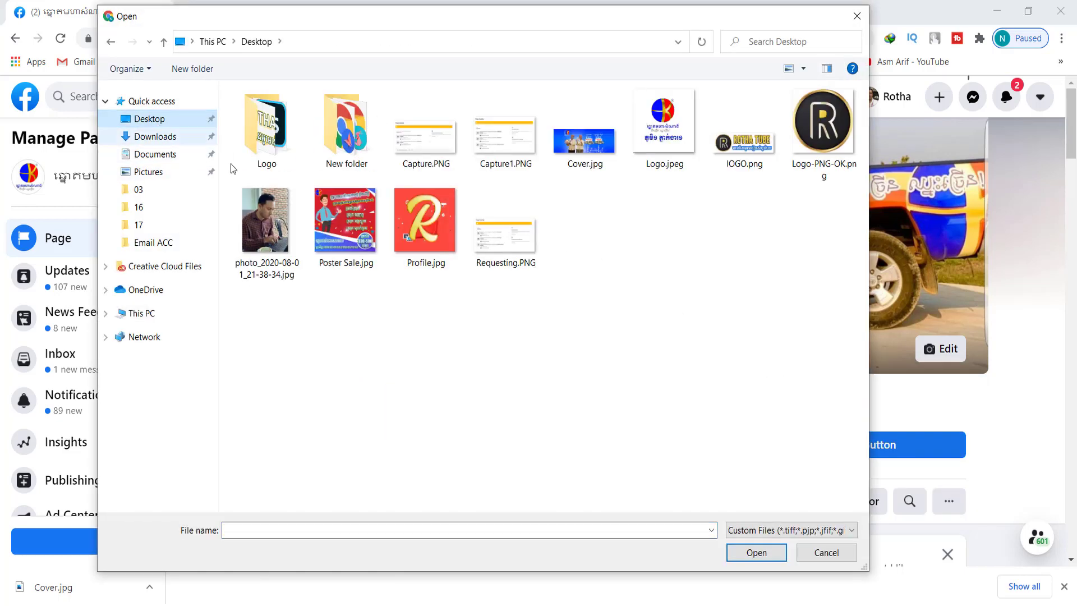
pyautogui.doubleClick(584, 140)
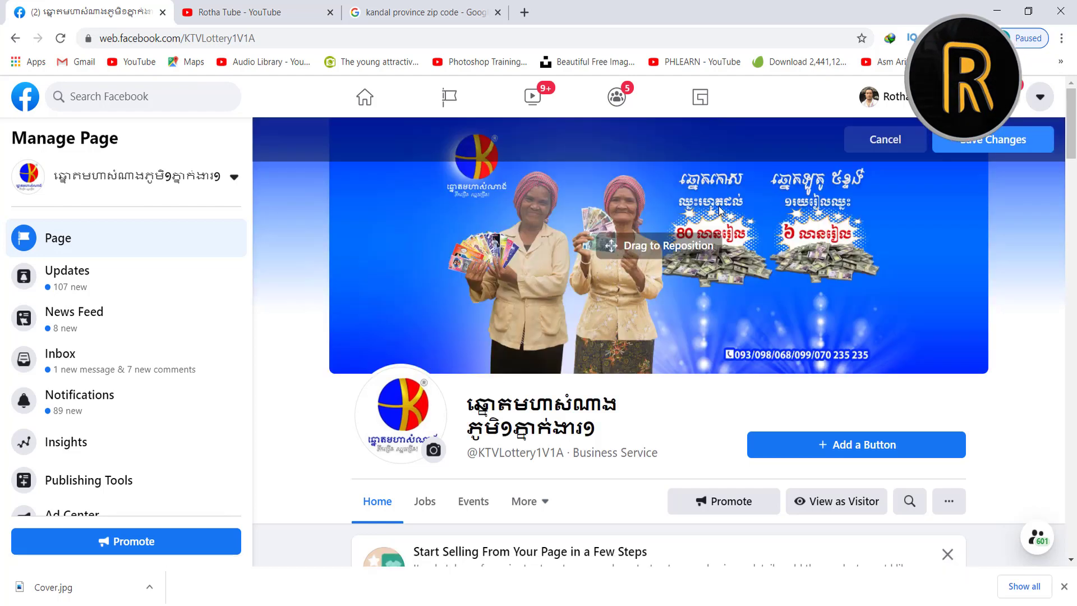
pyautogui.moveTo(859, 284); pyautogui.dragTo(862, 264)
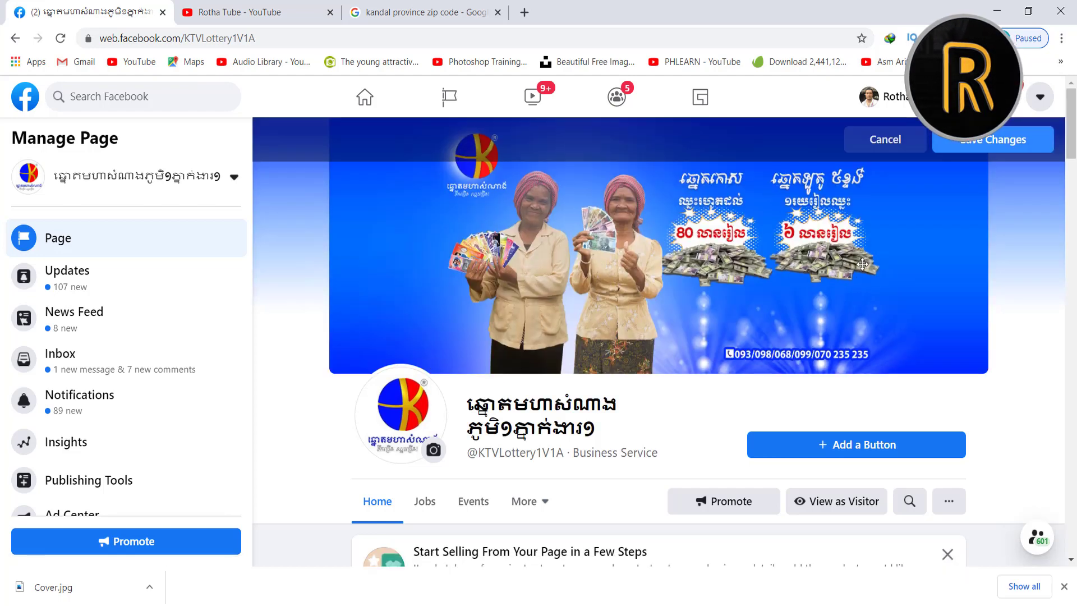
pyautogui.click(988, 143)
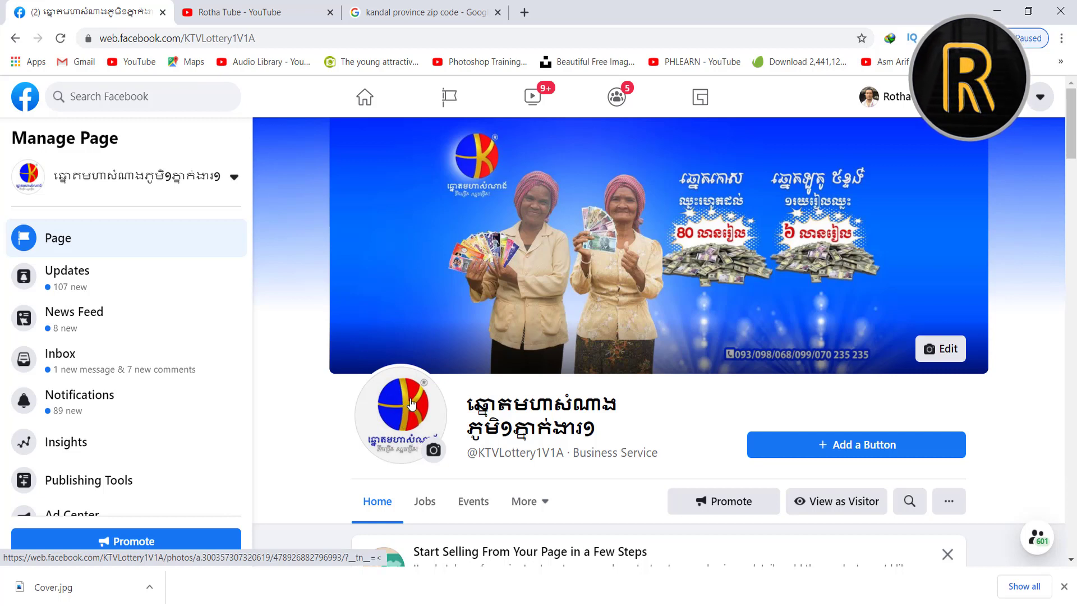
# Upload Logo.jpeg as the profile picture, enlarge it slightly in the crop, and save
pyautogui.click(435, 451)
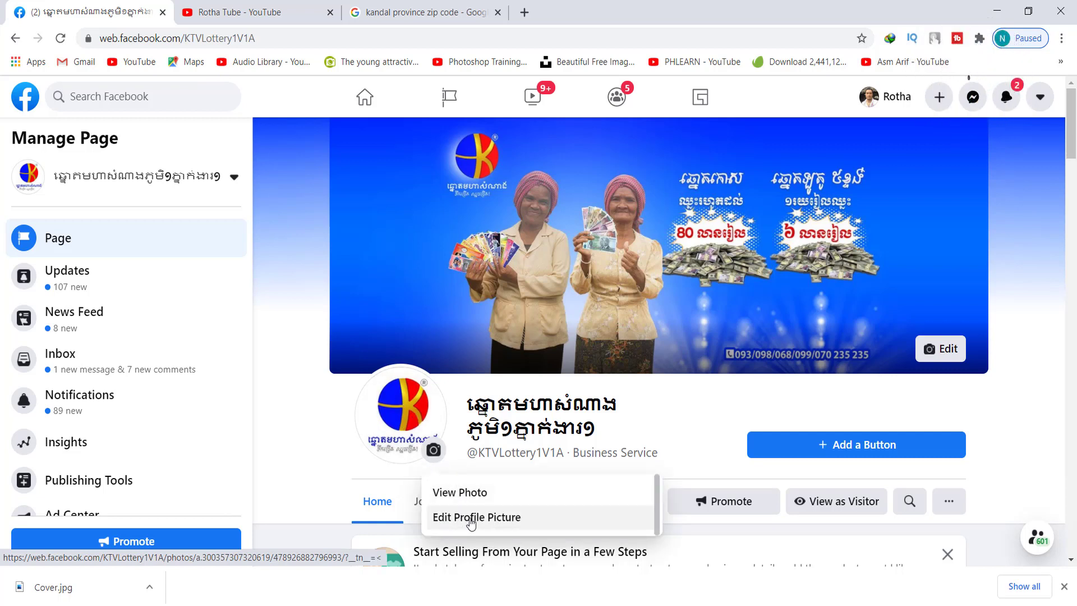
pyautogui.click(471, 519)
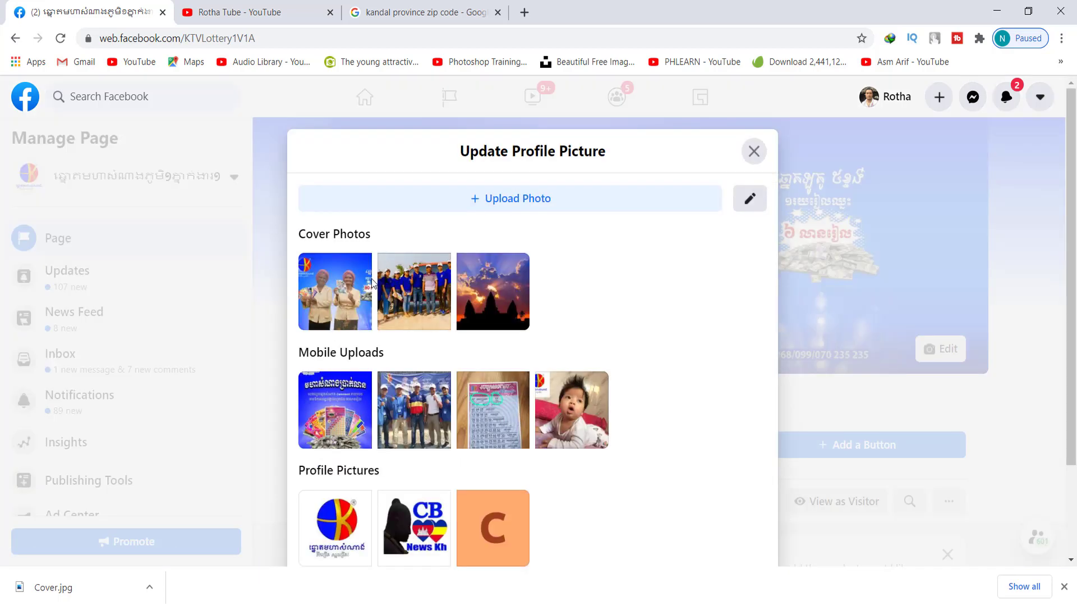
pyautogui.click(528, 199)
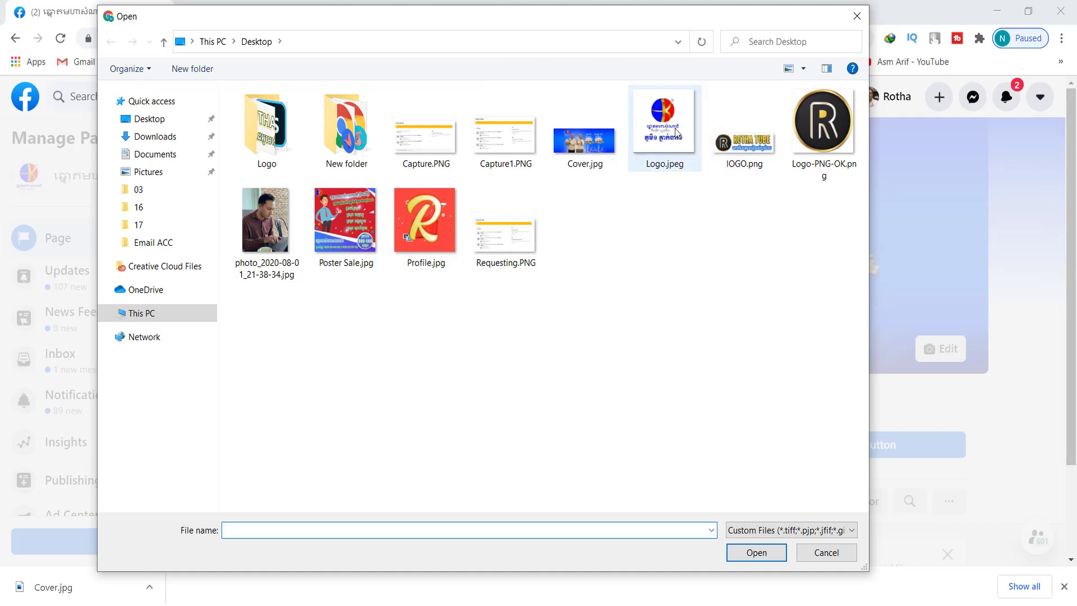
pyautogui.doubleClick(675, 132)
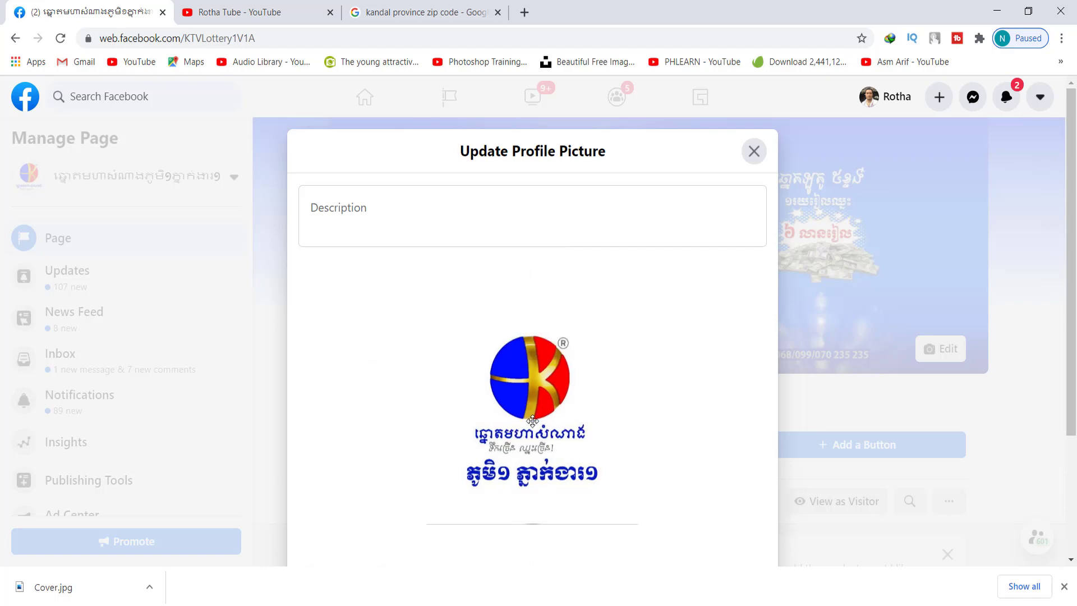
pyautogui.scroll(-3, 603, 346)
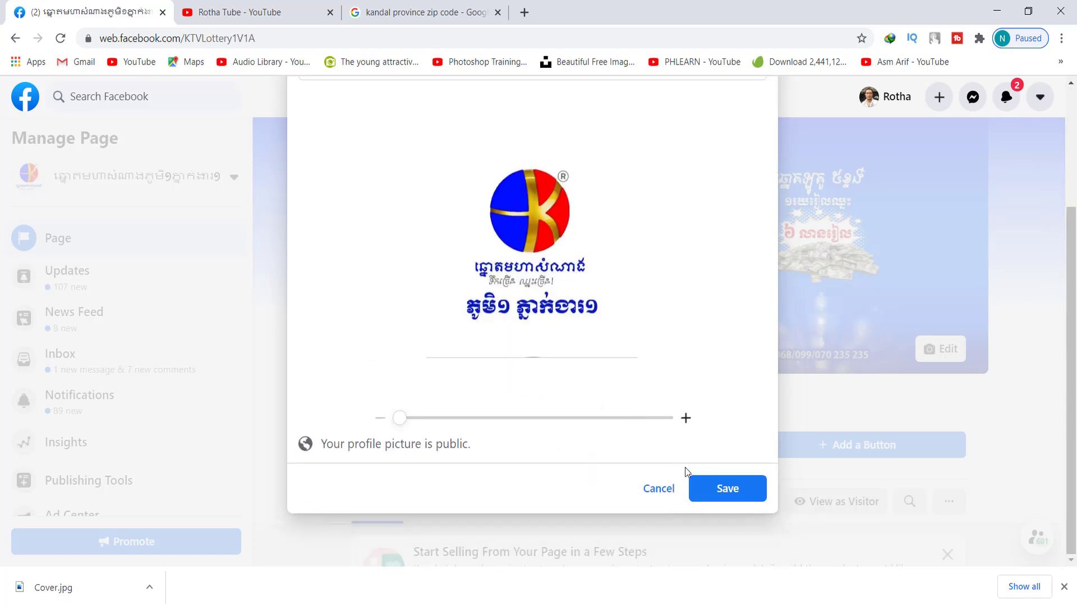
pyautogui.moveTo(400, 417)
pyautogui.mouseDown()
pyautogui.moveTo(426, 419)
pyautogui.moveTo(401, 423)
pyautogui.mouseUp()
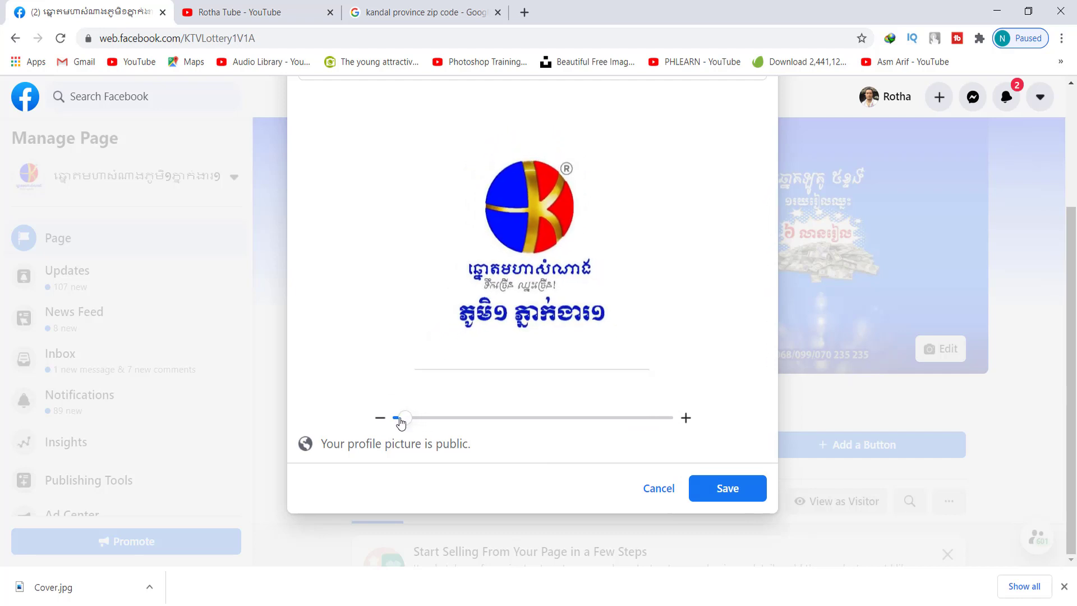
pyautogui.click(727, 489)
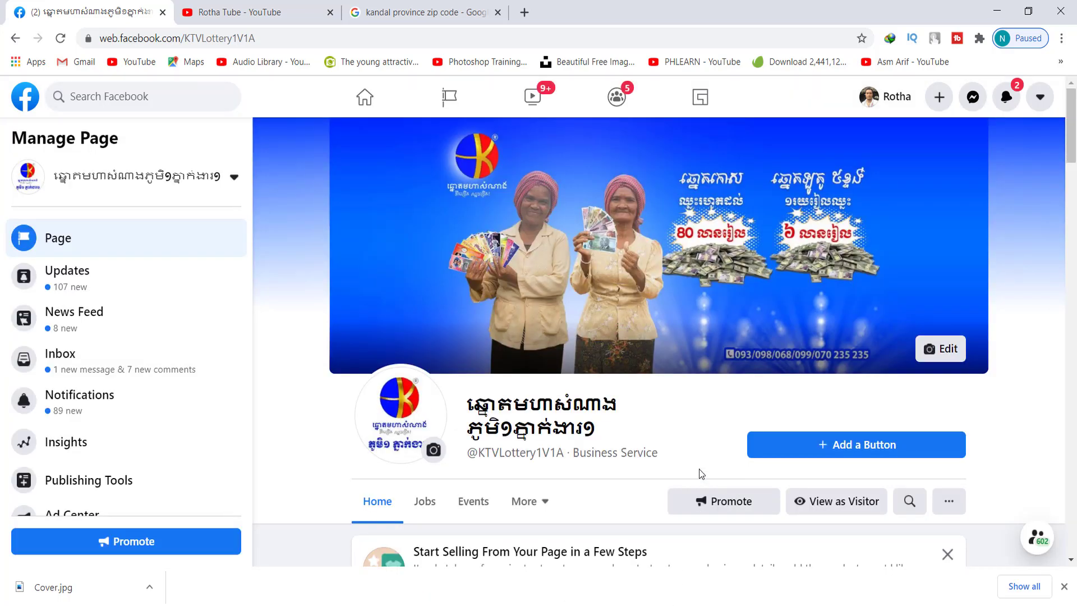
# Dismiss the Start Selling card on the page
pyautogui.scroll(-3, 662, 435)
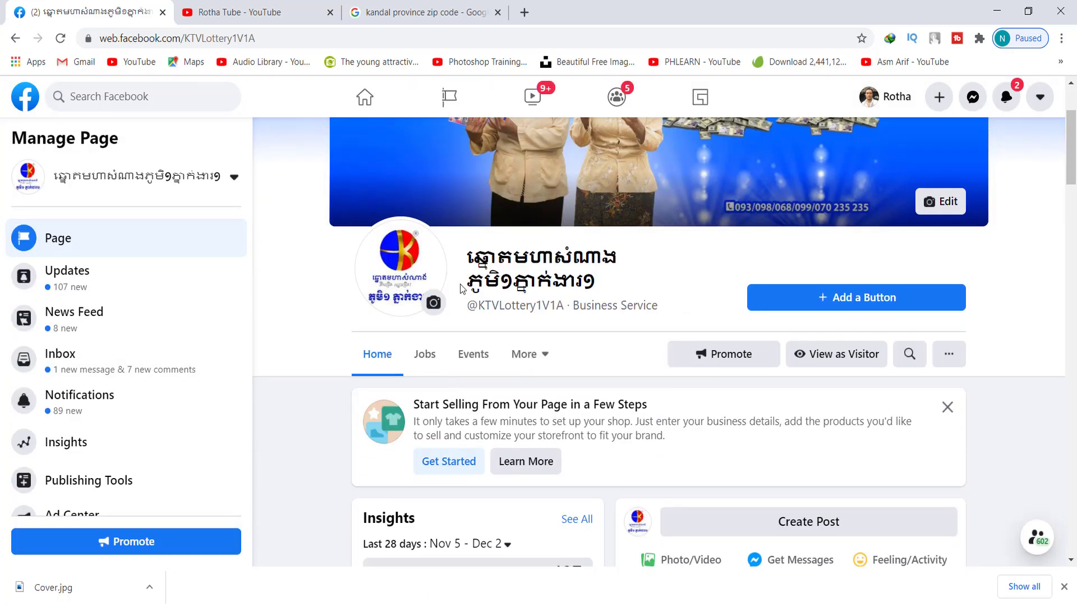
pyautogui.scroll(3, 528, 273)
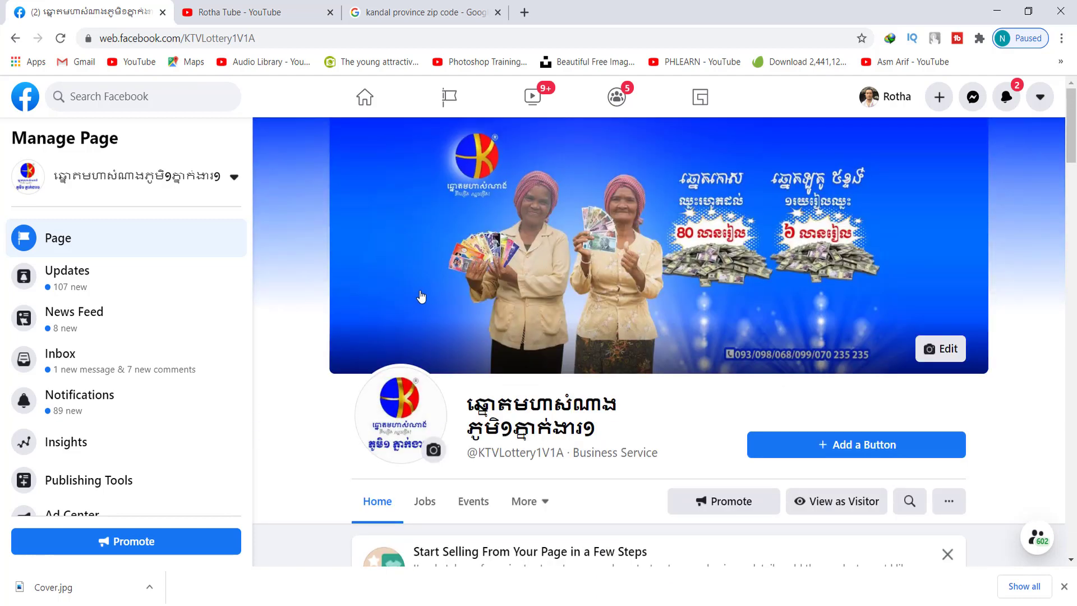
pyautogui.scroll(-6, 309, 289)
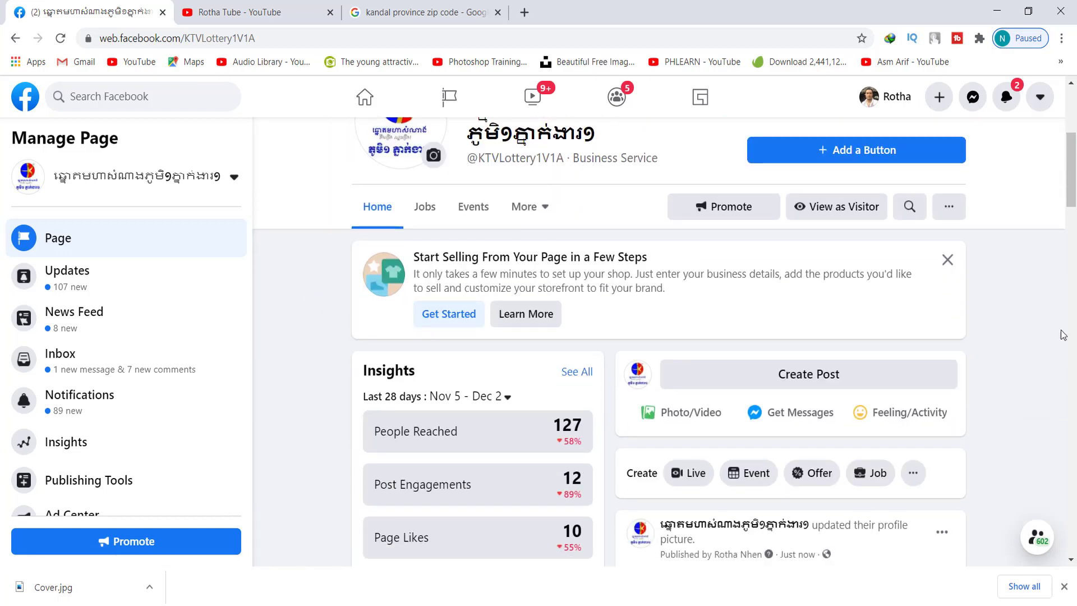
pyautogui.click(947, 259)
pyautogui.scroll(3, 948, 264)
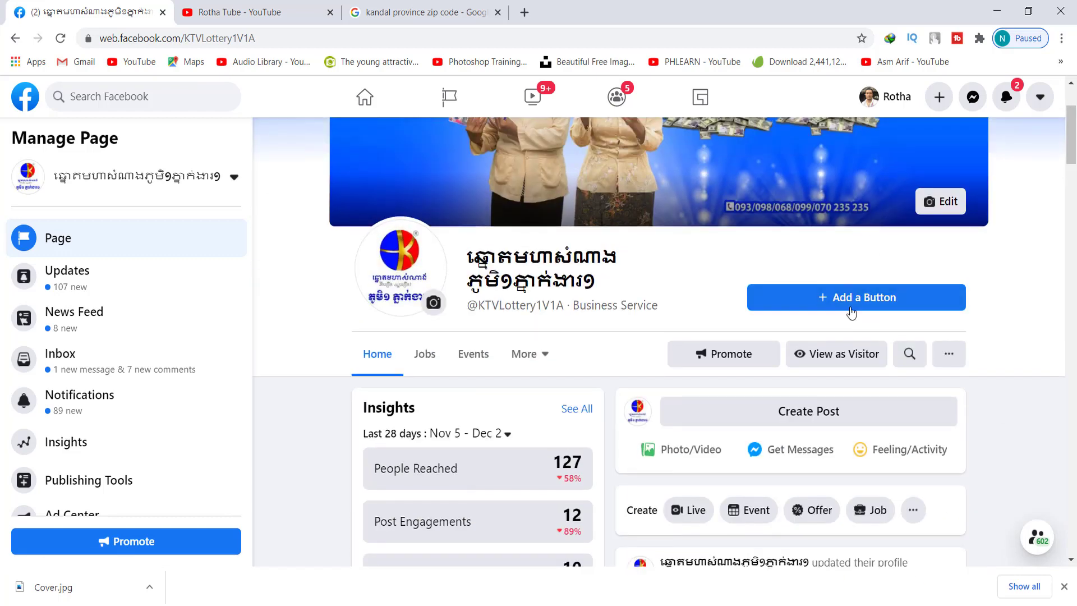
# Choose Send Message from the Edit Page Button list as the page's action button
pyautogui.click(852, 301)
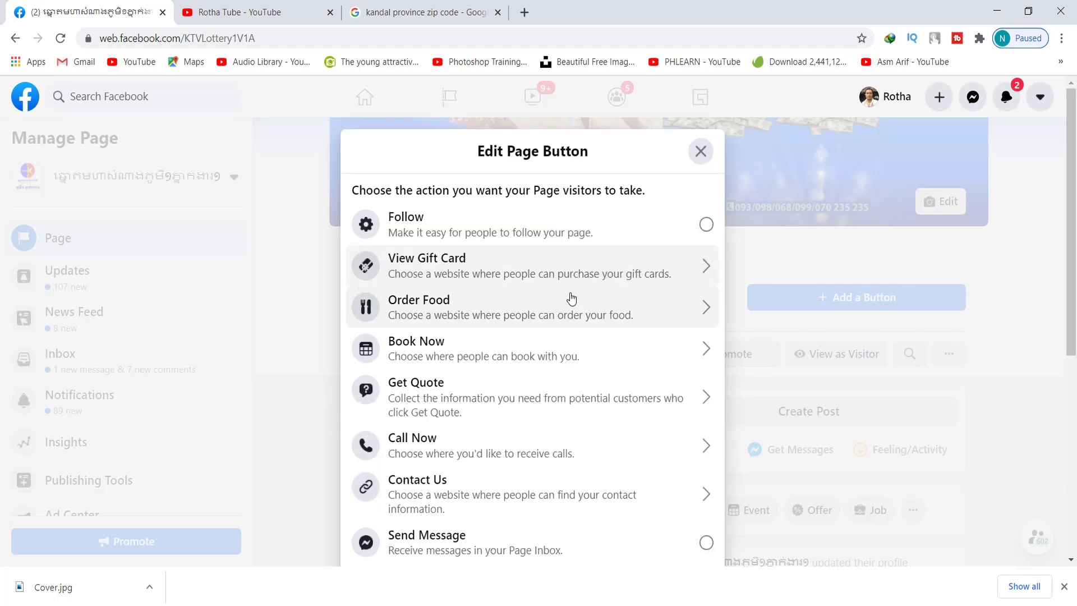
pyautogui.scroll(-3, 570, 306)
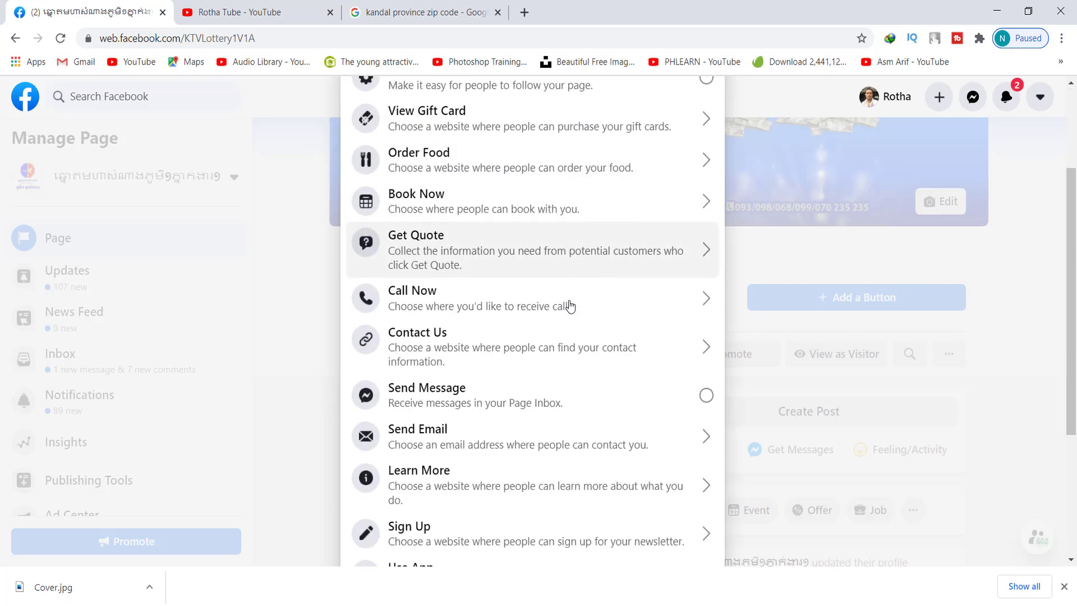
pyautogui.scroll(-1, 569, 304)
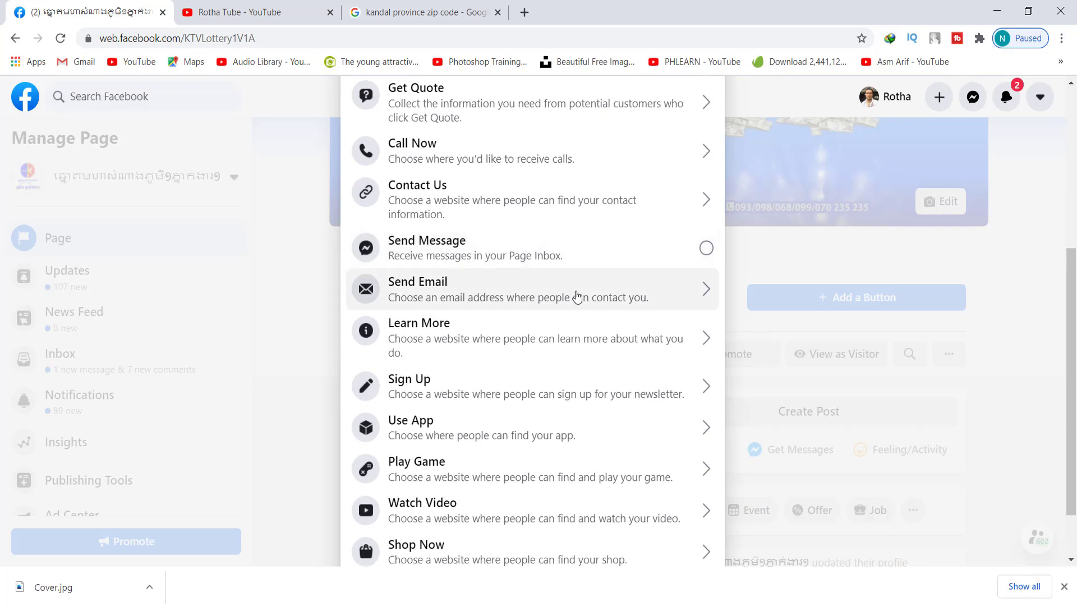
pyautogui.click(572, 247)
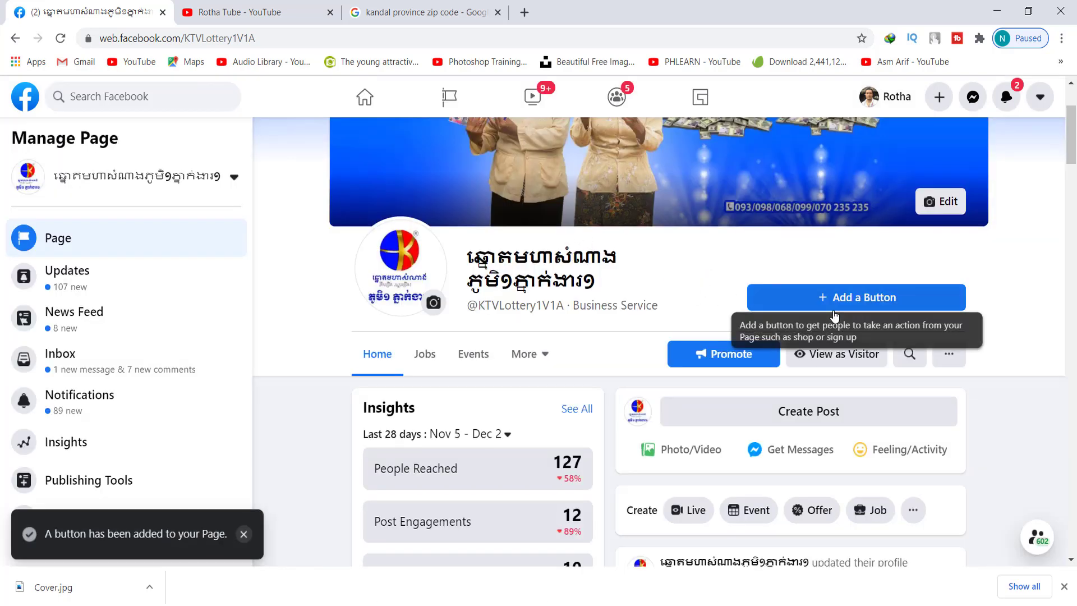
pyautogui.rightClick(837, 355)
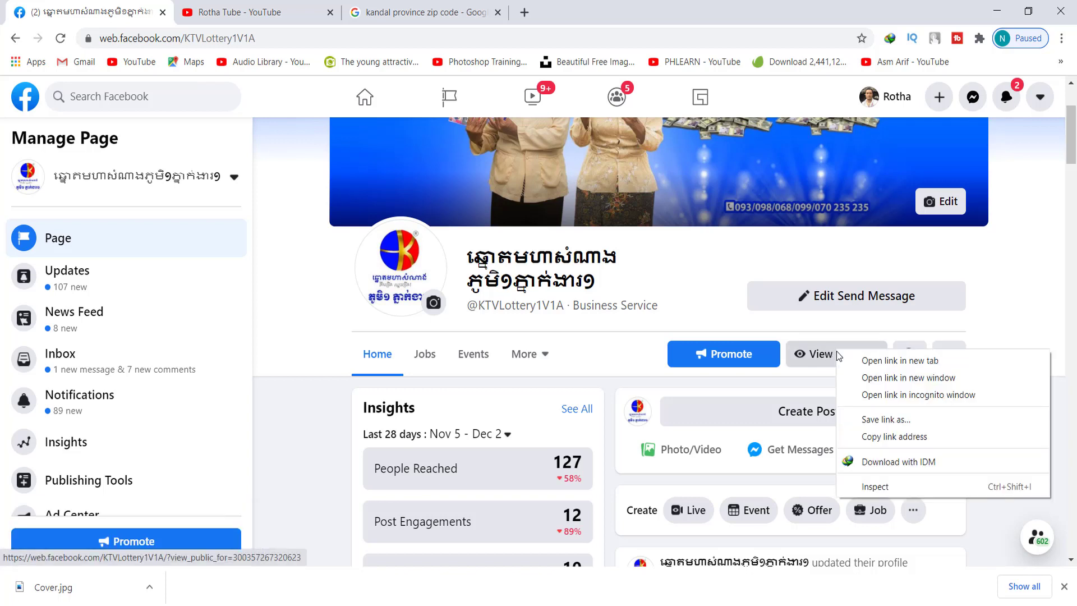
# Open View as Visitor in a new tab, check the Send Message button, then return to the admin tab
pyautogui.click(874, 360)
pyautogui.click(288, 17)
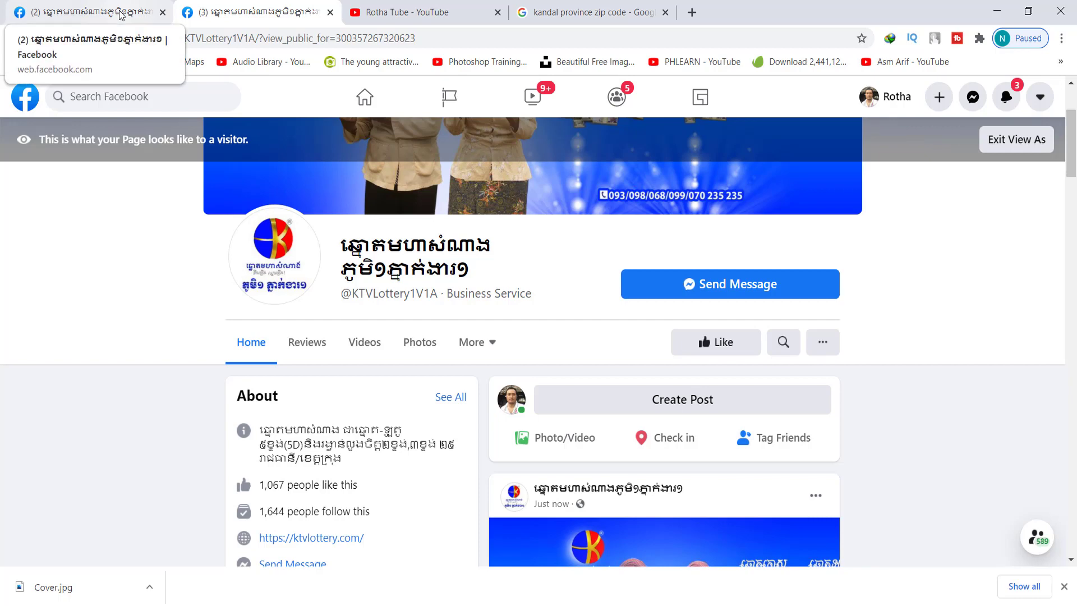
pyautogui.click(120, 14)
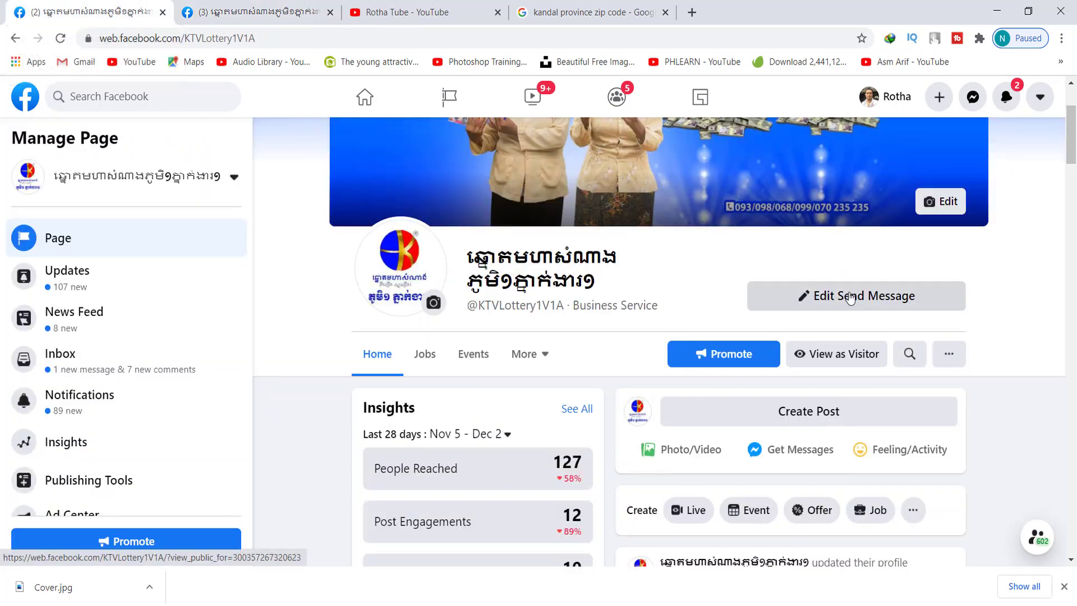
pyautogui.click(260, 6)
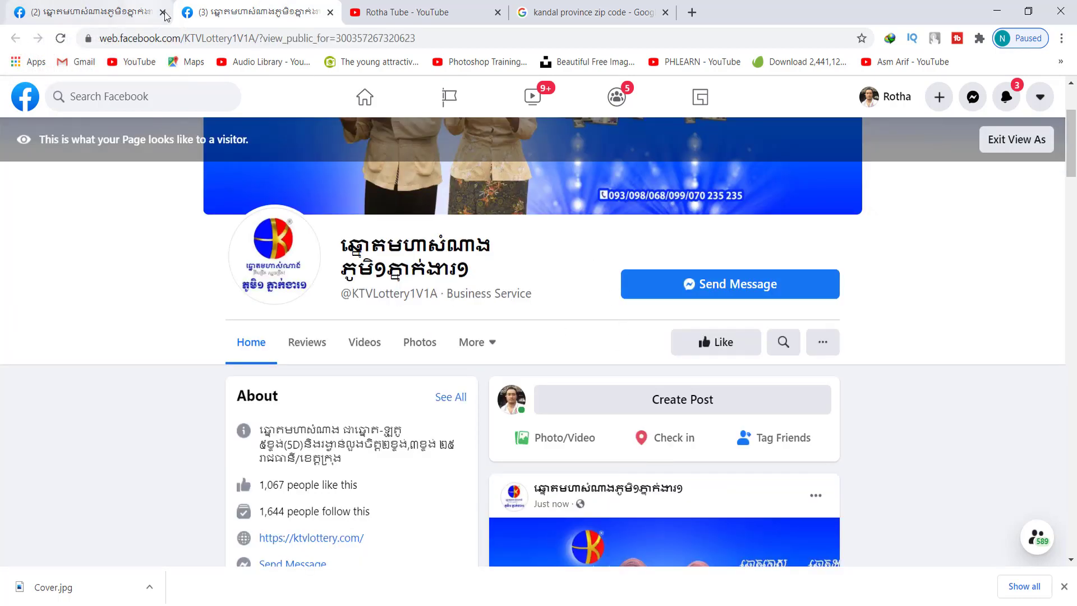
pyautogui.scroll(3, 904, 336)
pyautogui.scroll(-1, 905, 336)
pyautogui.scroll(-1, 905, 334)
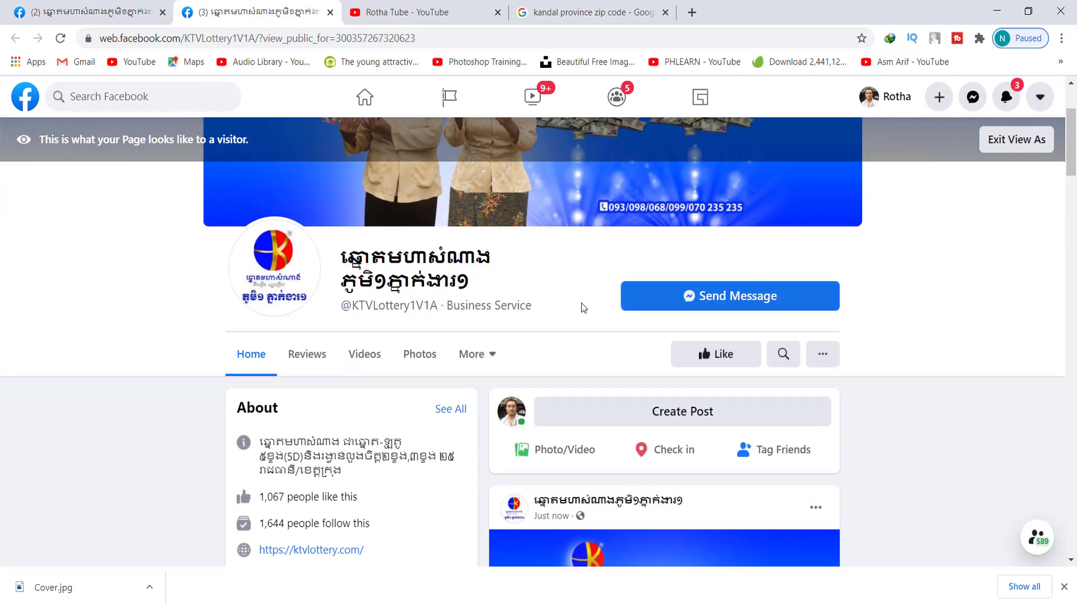
pyautogui.scroll(2, 103, 331)
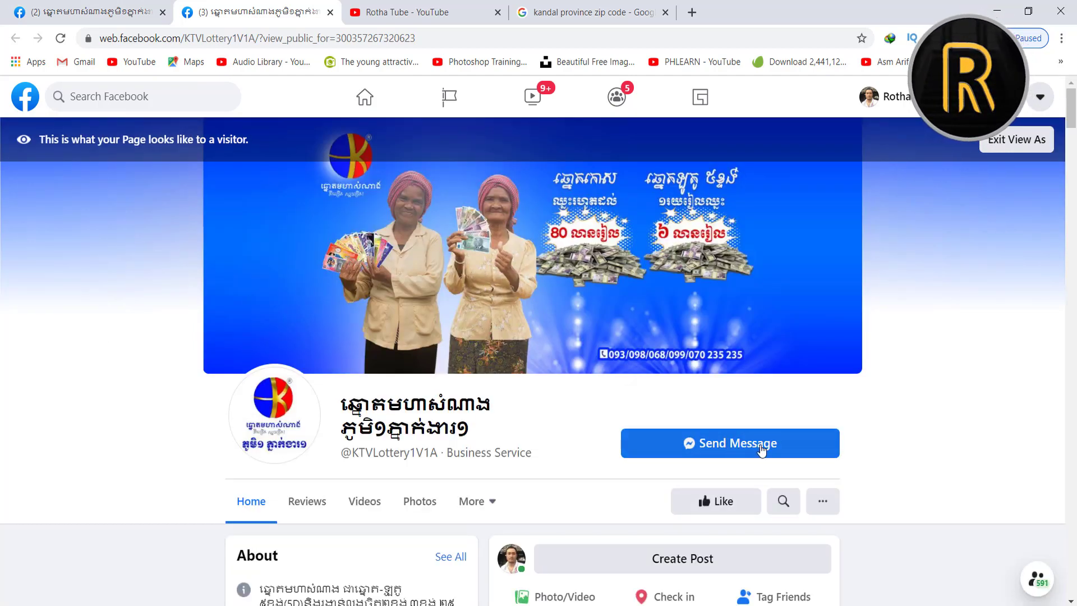
pyautogui.click(77, 5)
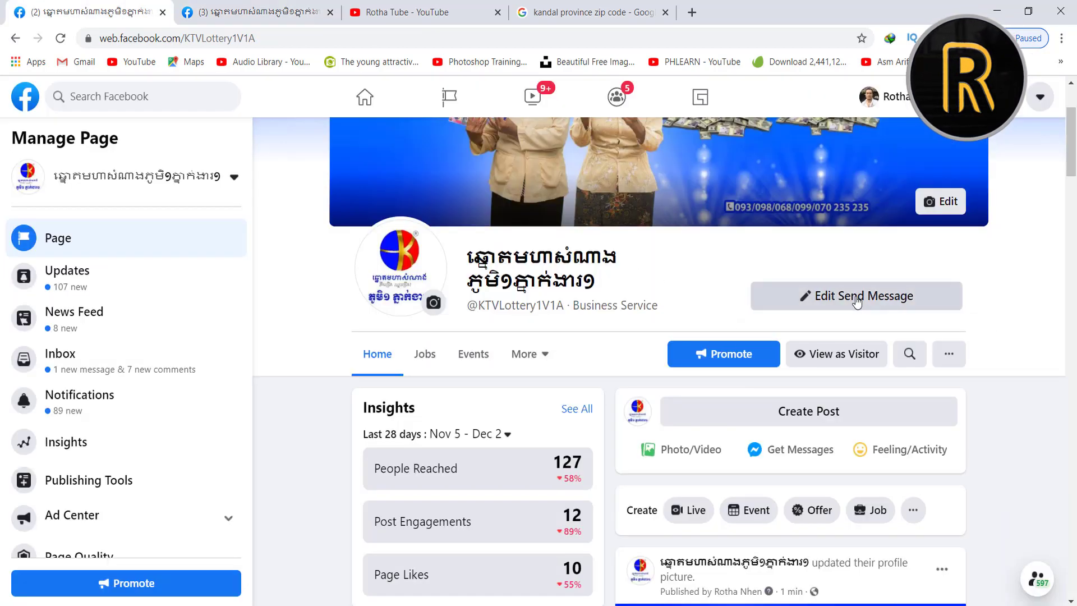
pyautogui.click(856, 301)
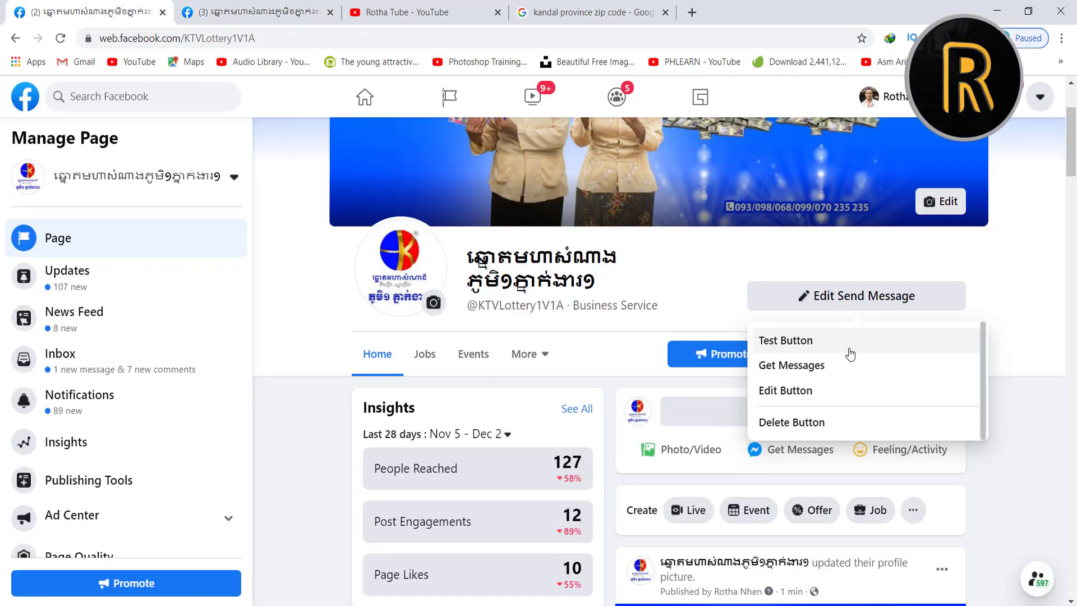
pyautogui.click(824, 397)
pyautogui.scroll(-1, 511, 308)
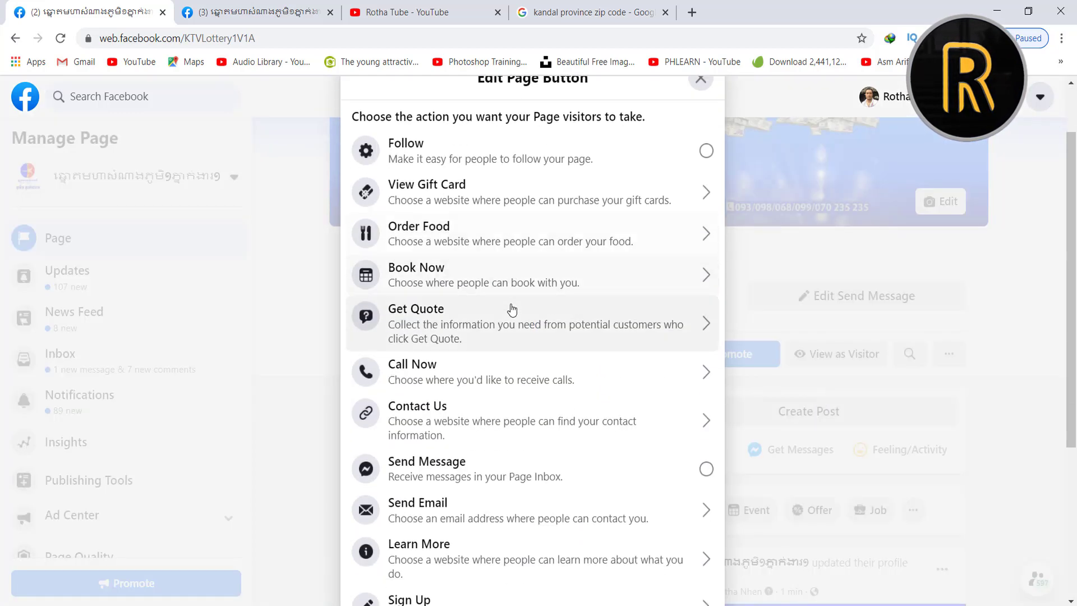
pyautogui.scroll(-4, 512, 308)
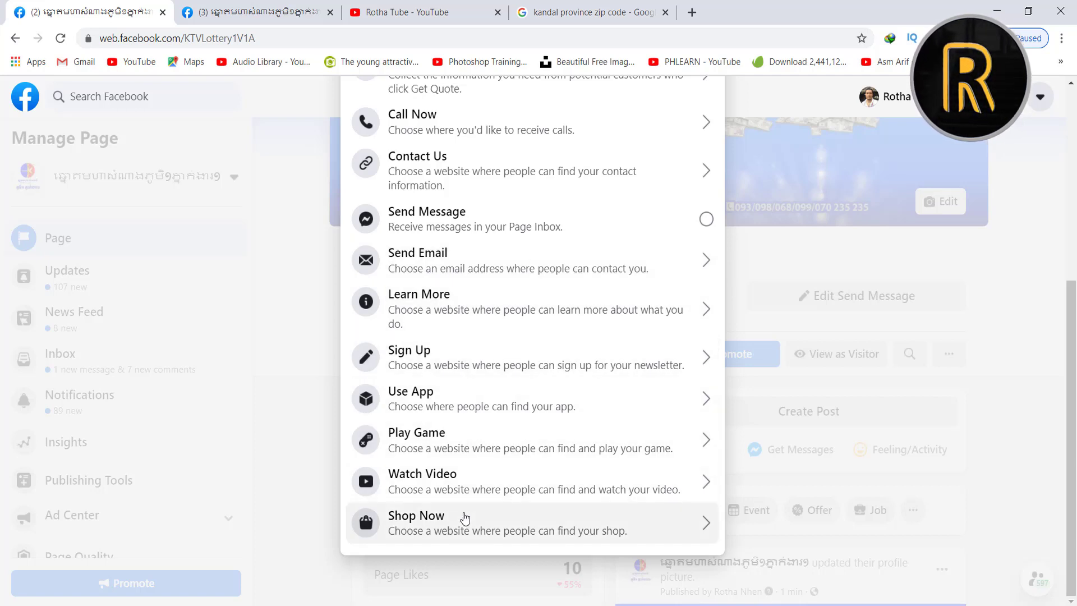
pyautogui.scroll(3, 466, 382)
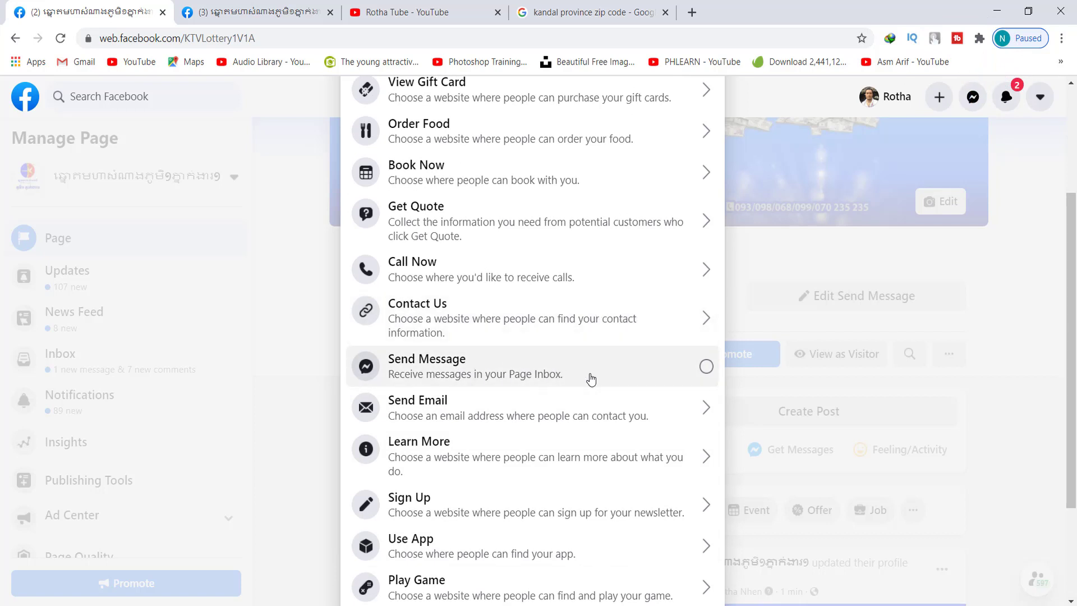
pyautogui.scroll(3, 591, 380)
pyautogui.click(701, 151)
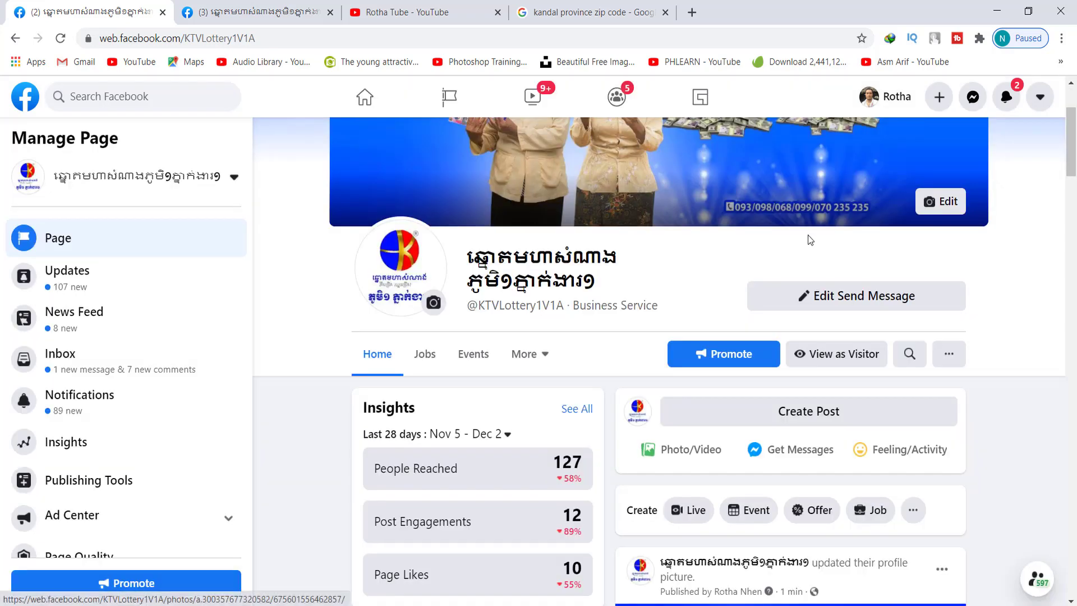
# Expand Establish Your Page's Identity and Provide Info and Preferences in the setup checklist
pyautogui.scroll(3, 314, 296)
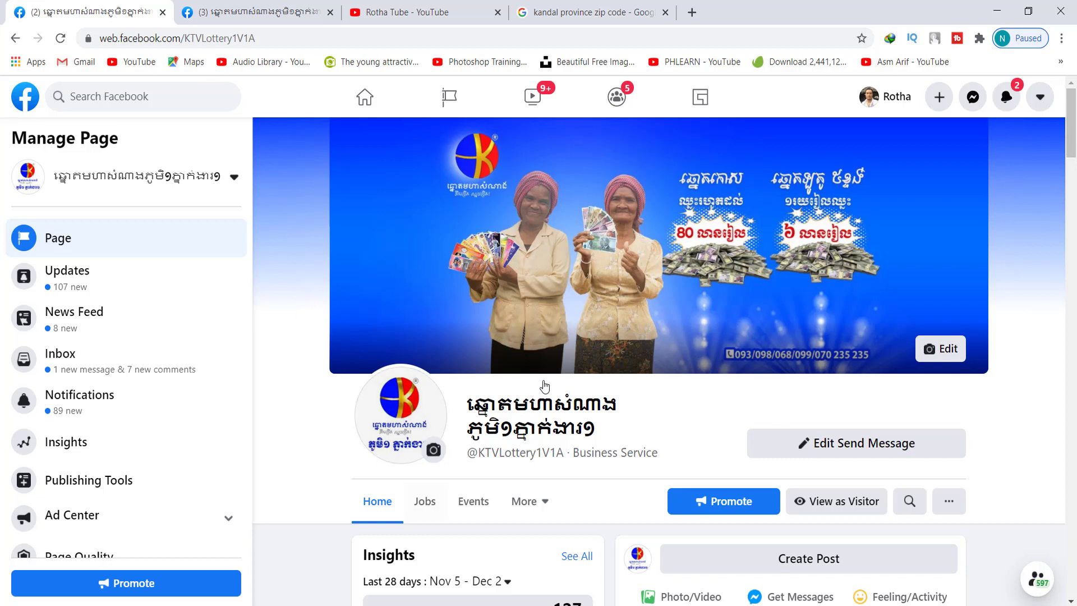
pyautogui.scroll(-1, 291, 355)
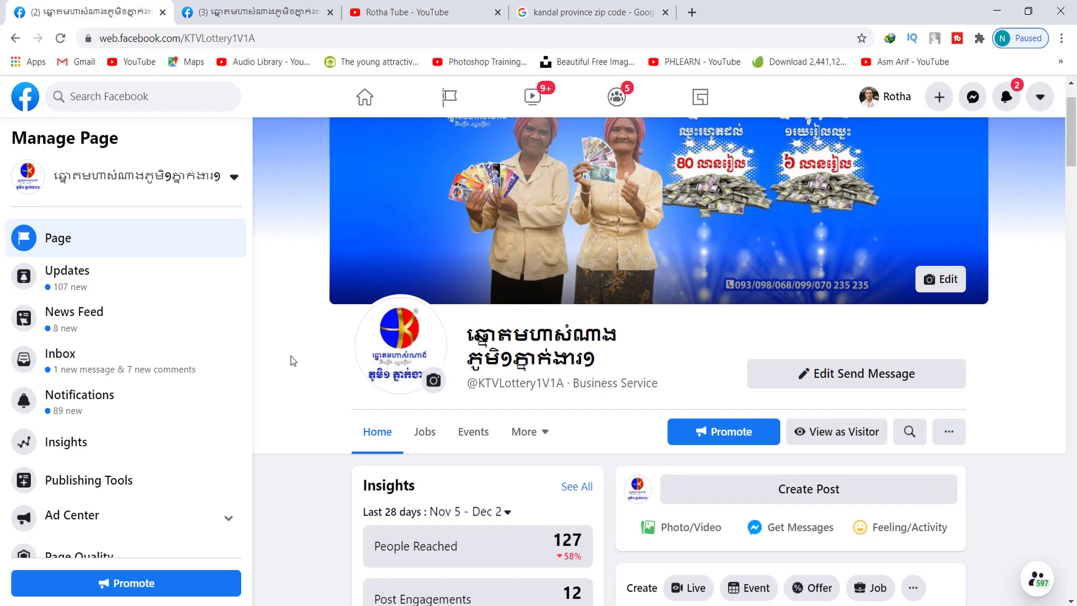
pyautogui.scroll(1, 291, 356)
pyautogui.scroll(-3, 288, 358)
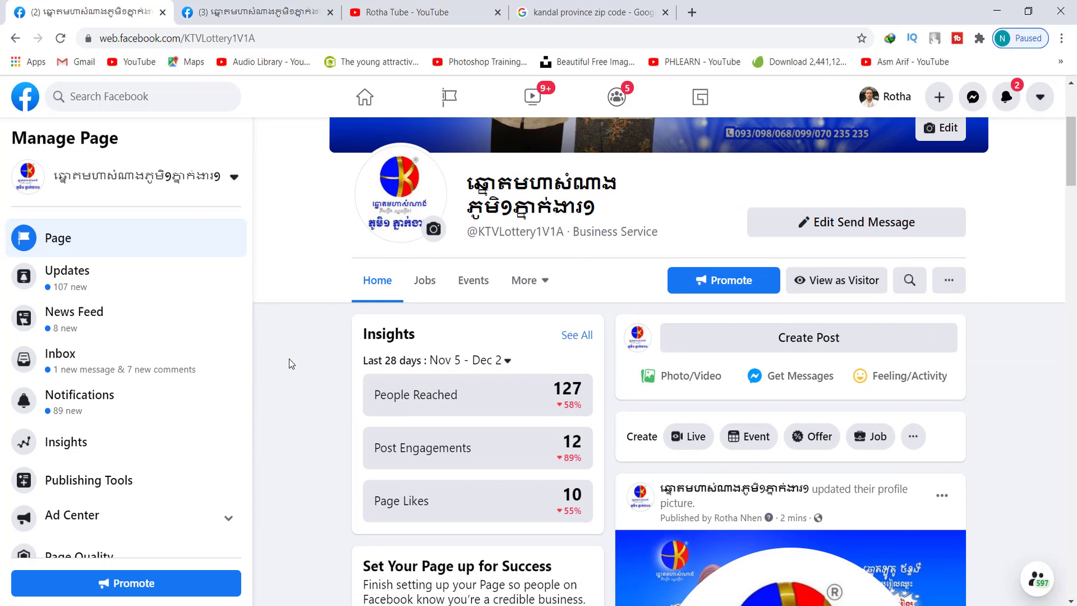
pyautogui.scroll(-4, 288, 358)
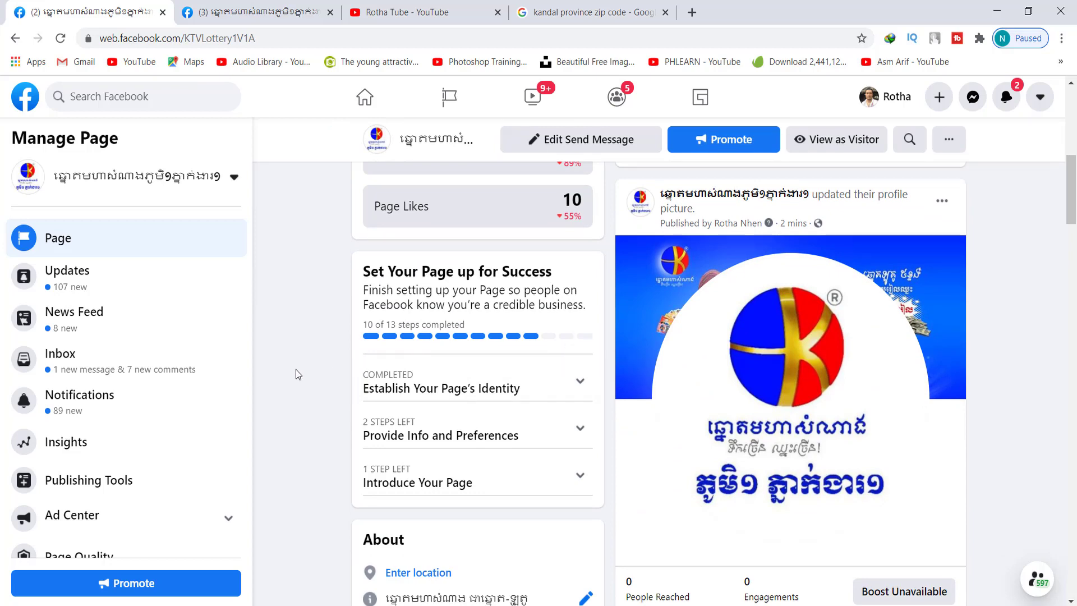
pyautogui.scroll(-1, 295, 369)
pyautogui.click(571, 312)
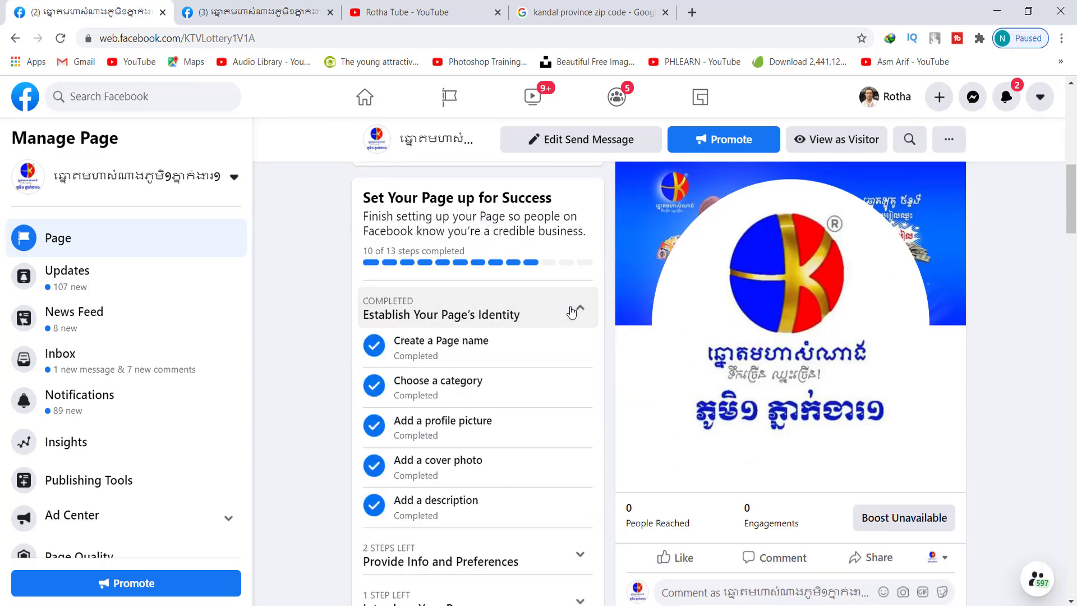
pyautogui.scroll(-3, 488, 346)
pyautogui.click(547, 414)
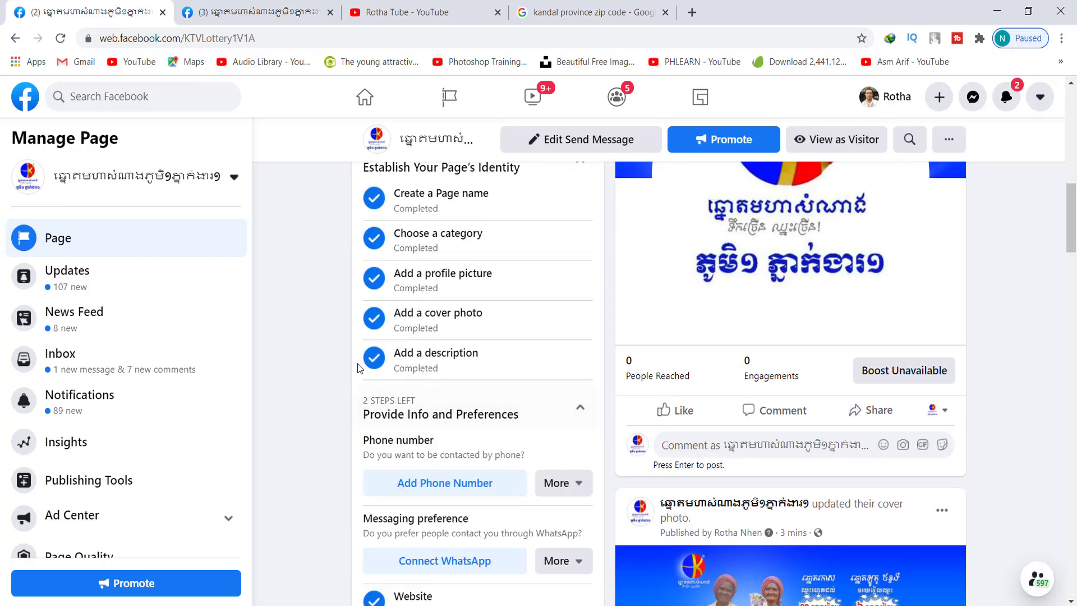
pyautogui.scroll(-3, 345, 334)
# Start a new Page phone number and set its country code to Cambodia (KH+855)
pyautogui.click(445, 262)
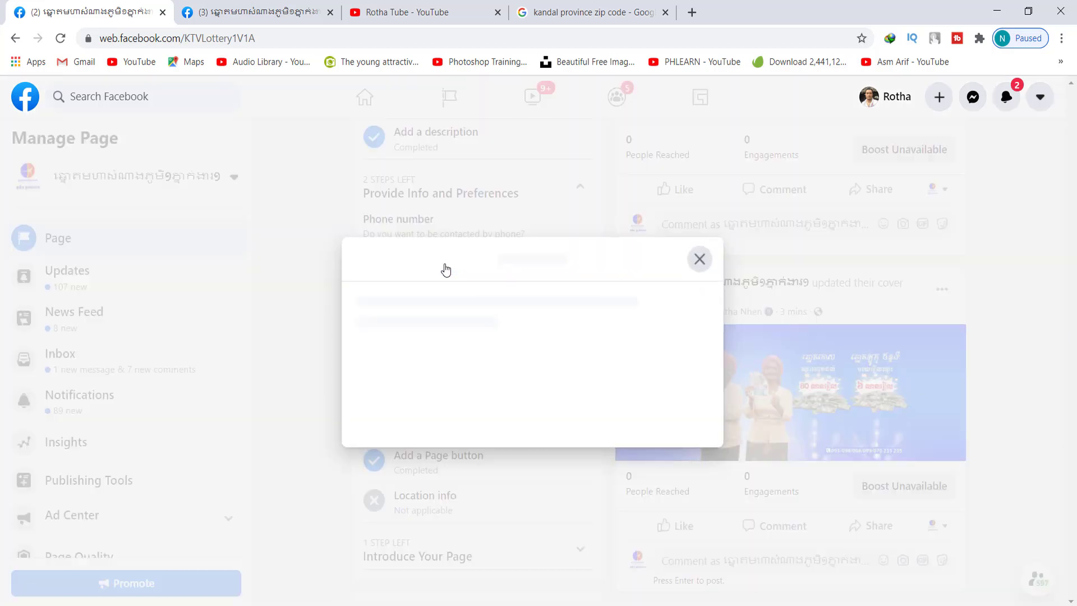
pyautogui.click(438, 380)
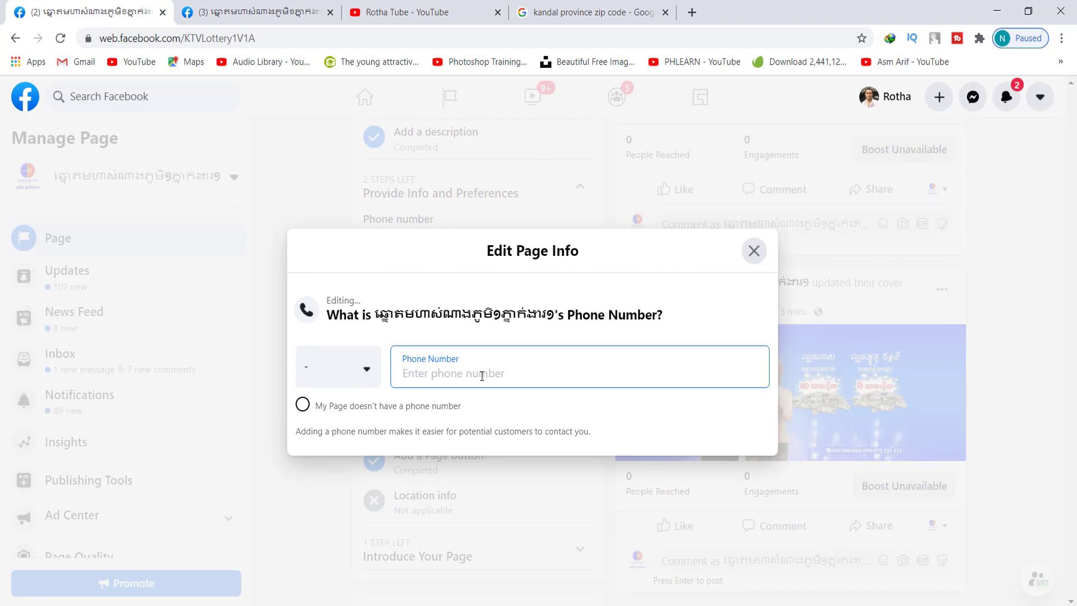
pyautogui.write('0')
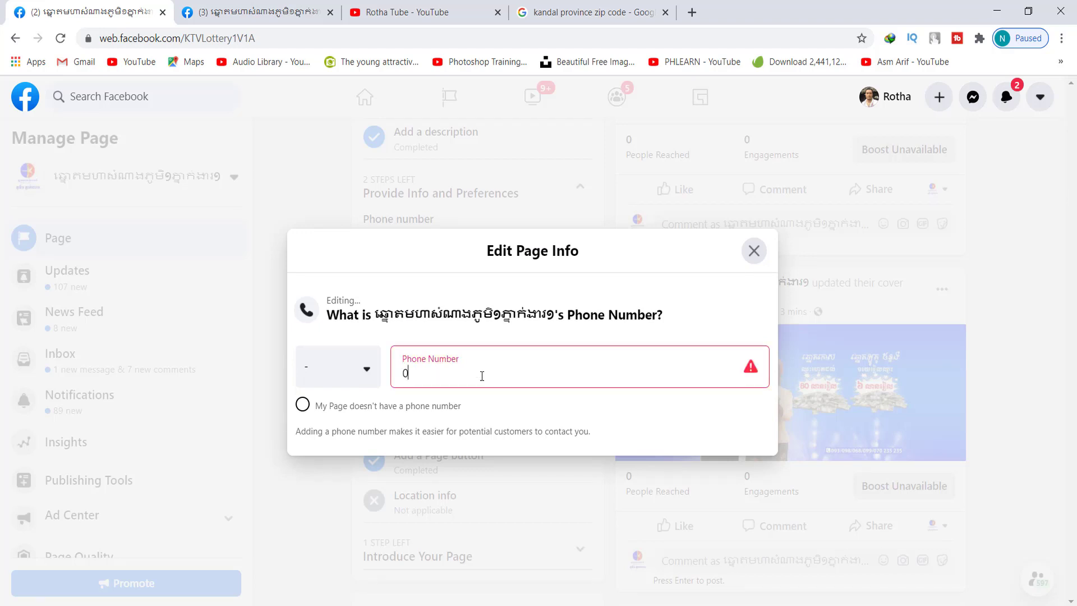
pyautogui.press('BackSpace')
pyautogui.click(363, 381)
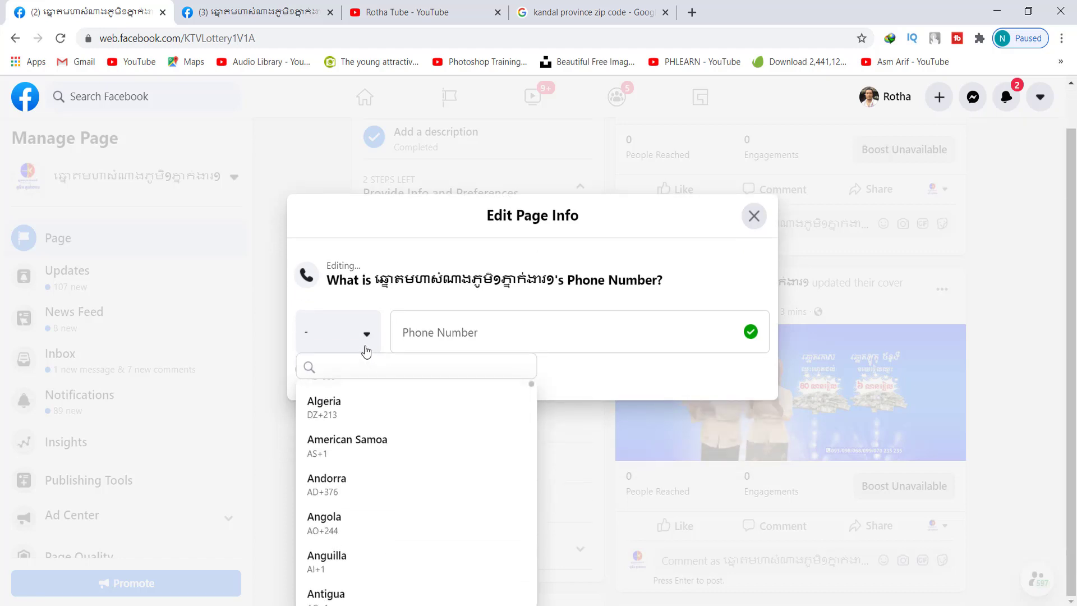
pyautogui.write('c')
pyautogui.scroll(-5, 389, 452)
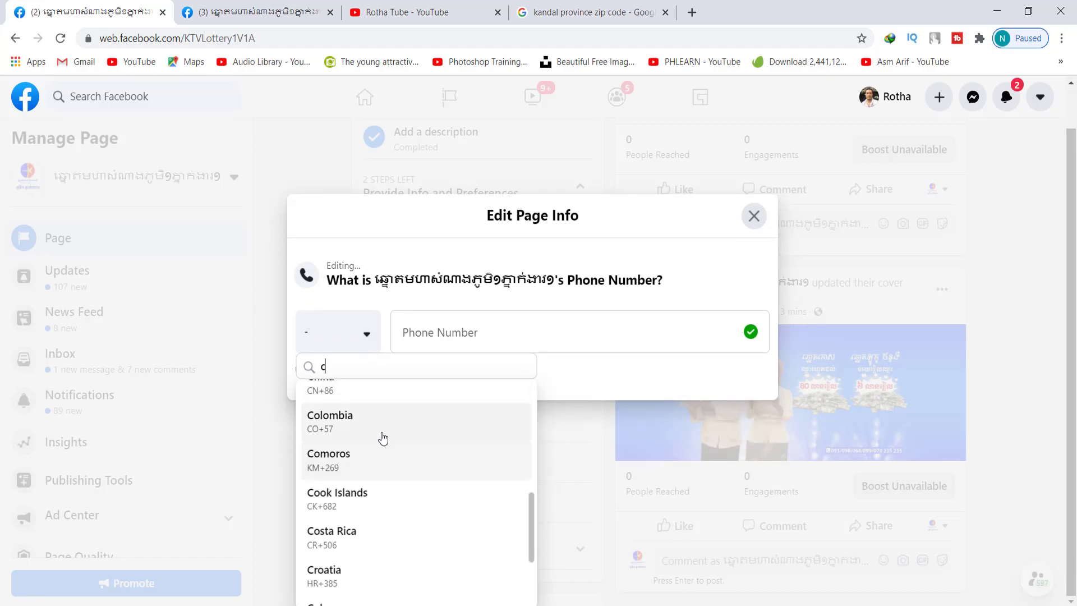
pyautogui.scroll(-1, 374, 431)
pyautogui.scroll(4, 373, 435)
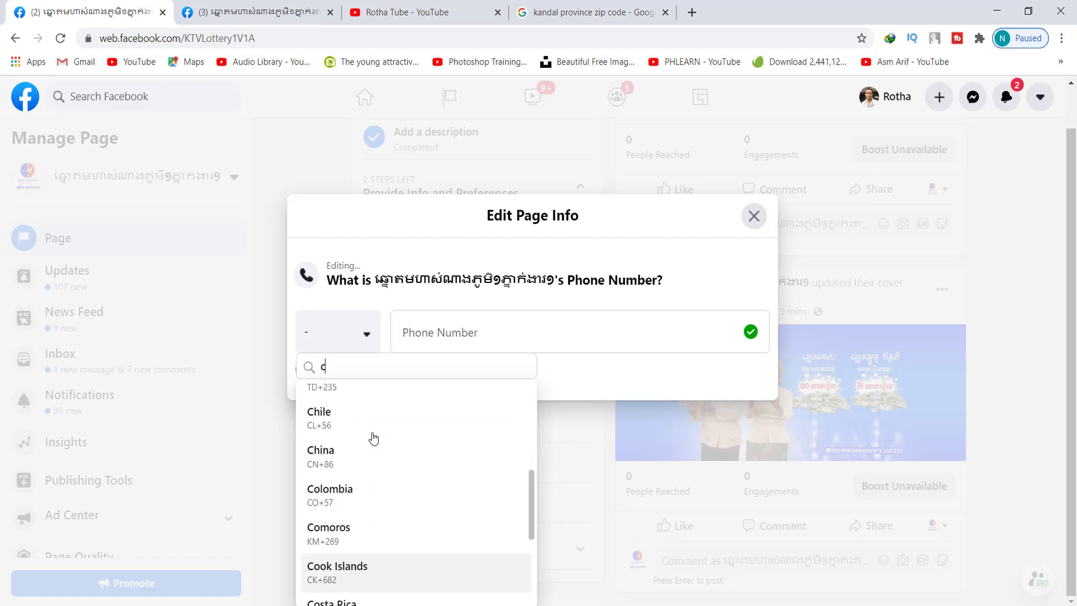
pyautogui.scroll(4, 374, 437)
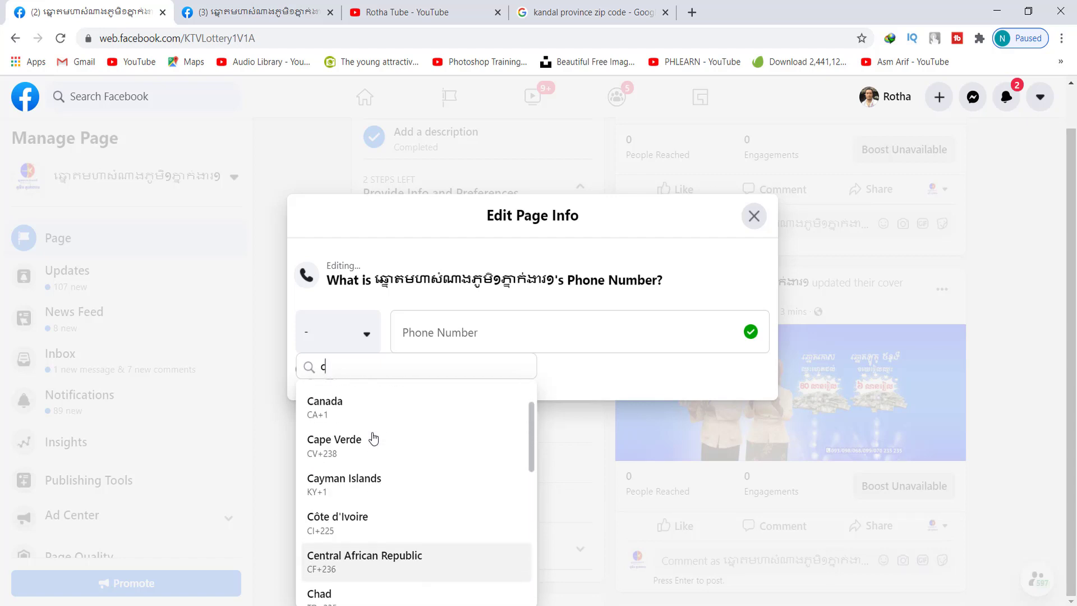
pyautogui.click(346, 413)
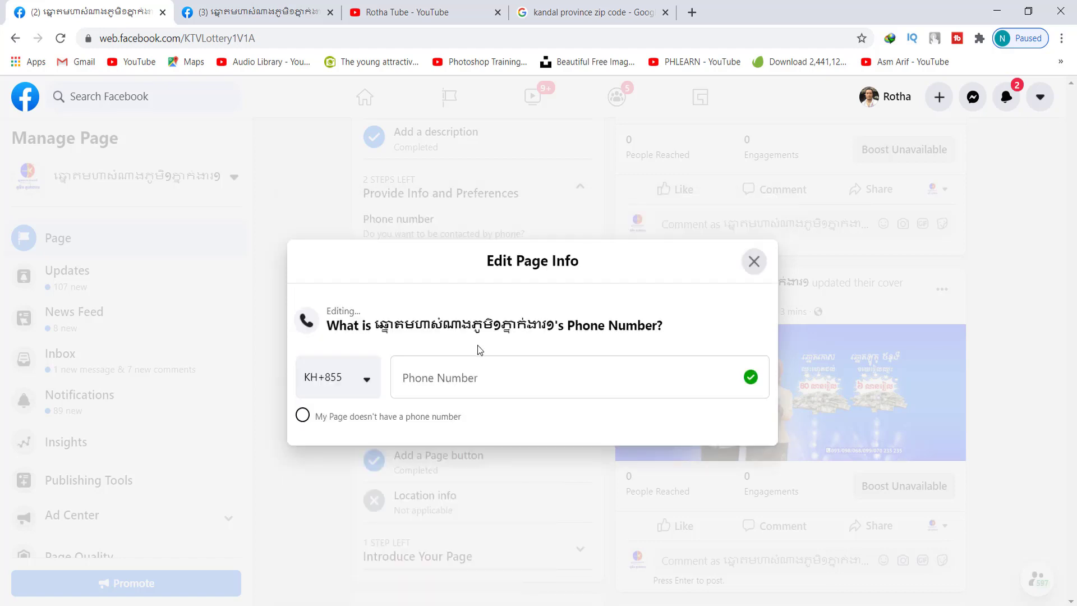
# Enter the Page's local phone number, save it, and close the phone number editor
pyautogui.click(474, 375)
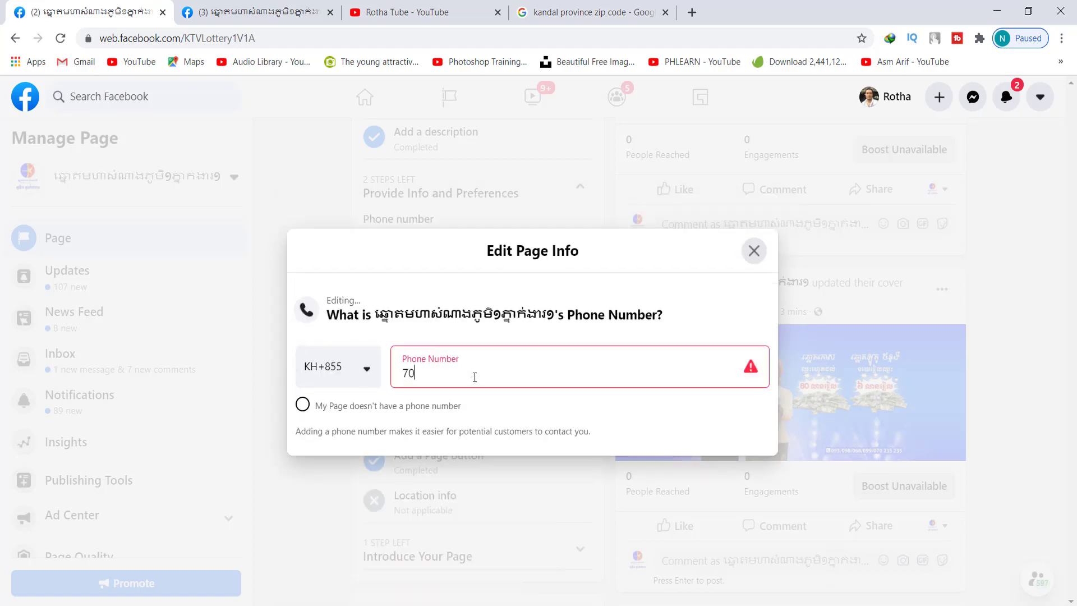
pyautogui.click(507, 404)
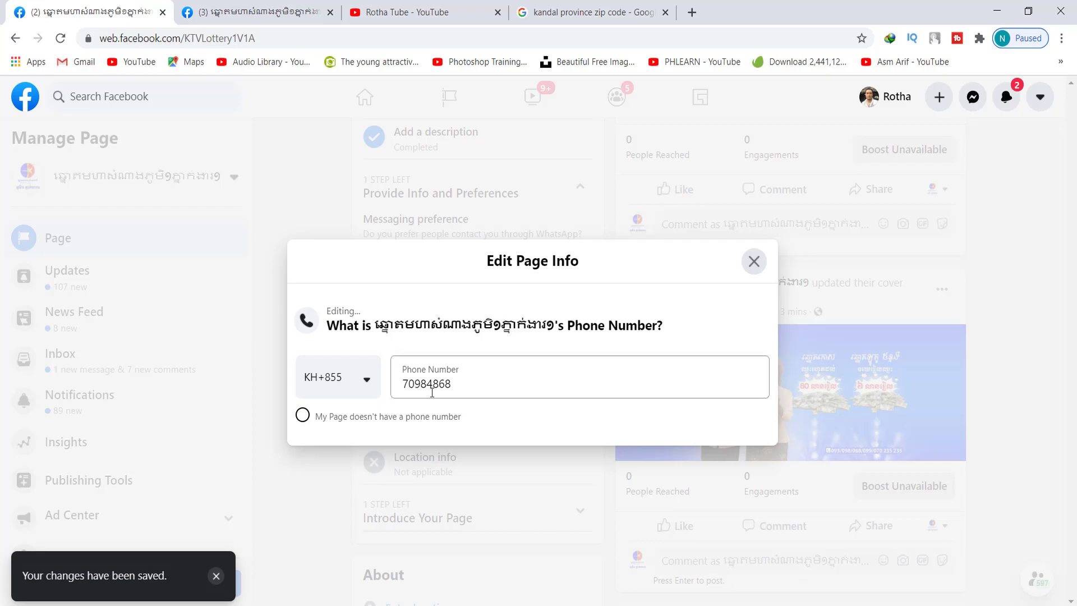
pyautogui.click(754, 261)
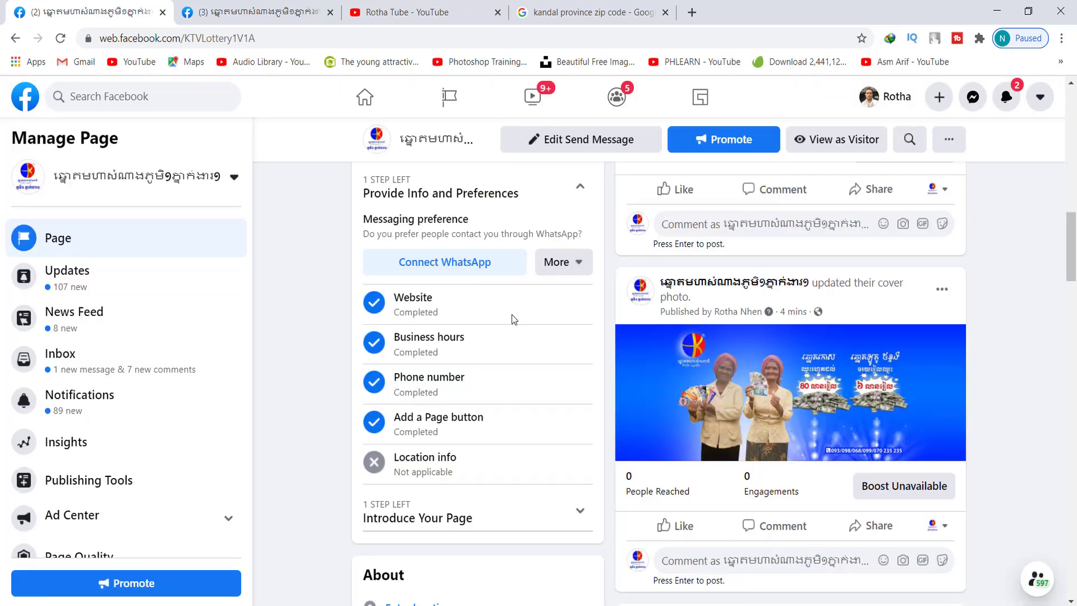
# Open Page Quality from the Manage Page sidebar to confirm no restrictions or violations
pyautogui.scroll(15, 512, 319)
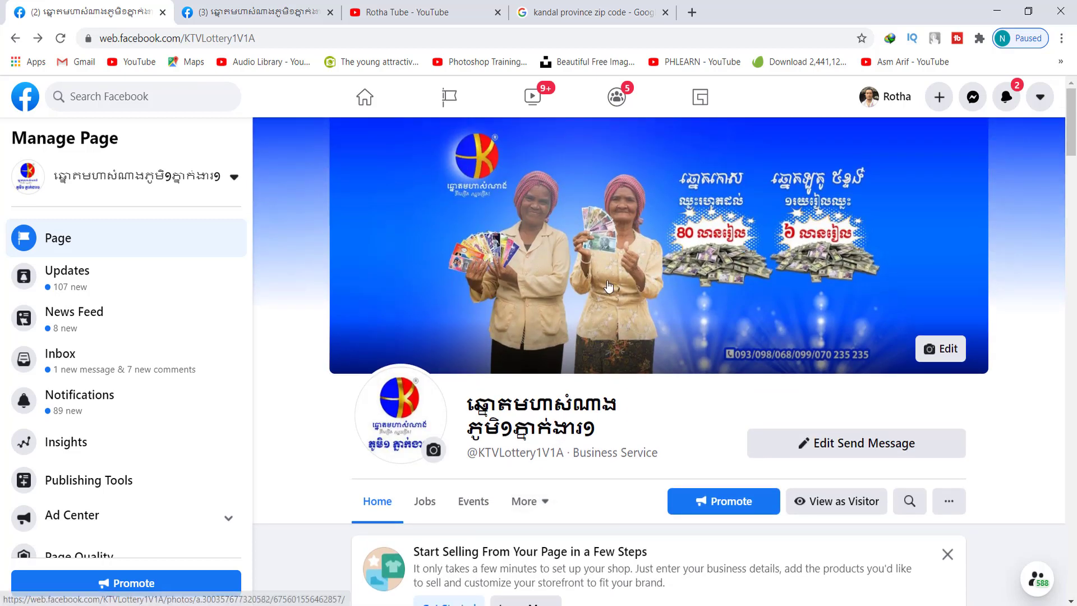
pyautogui.scroll(-5, 300, 396)
pyautogui.scroll(-1, 303, 387)
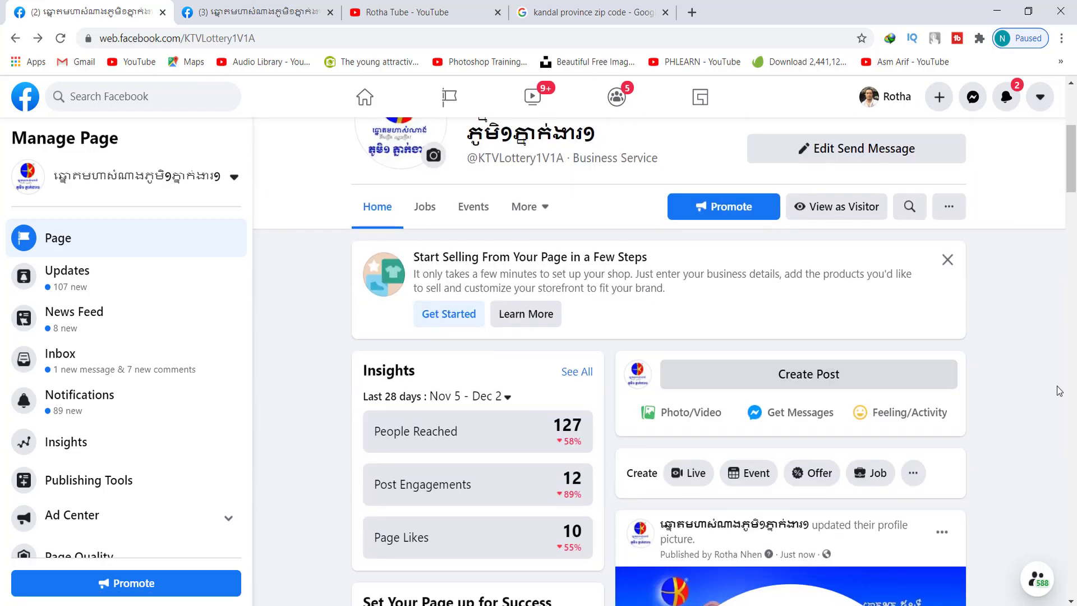
pyautogui.scroll(-8, 644, 398)
pyautogui.scroll(-2, 155, 353)
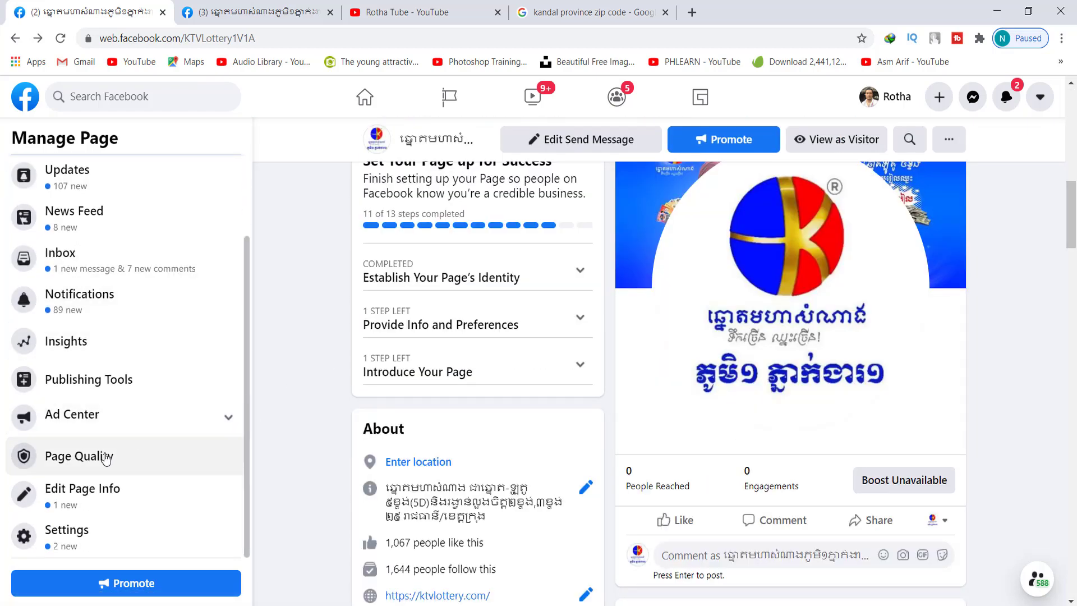
pyautogui.click(89, 452)
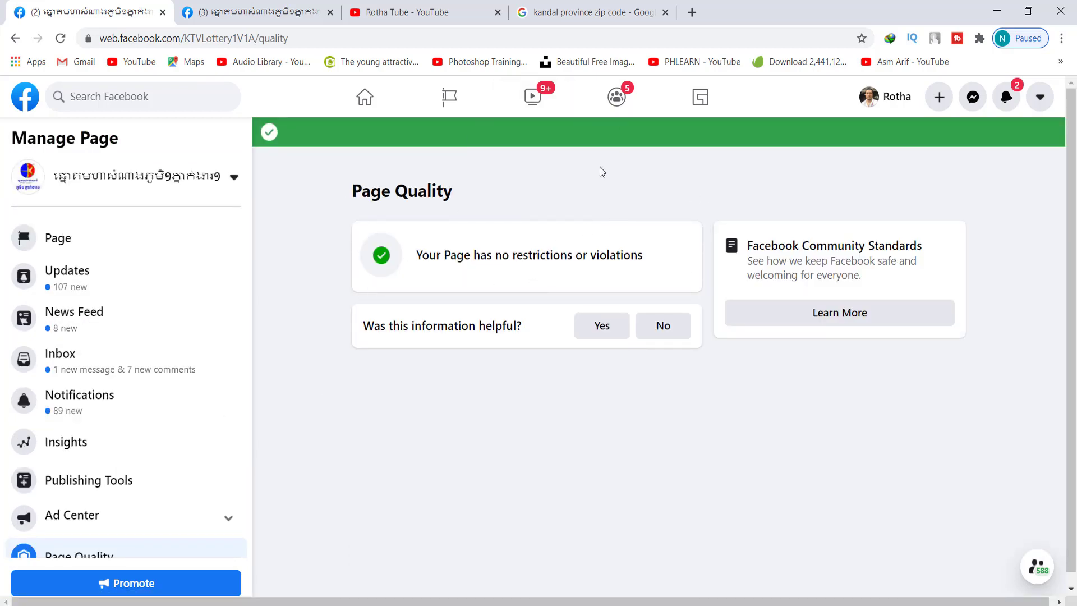
pyautogui.scroll(-2, 24, 506)
# Review the Edit Page Info form (Khmer name, KTVLottery1V1A, Business Service), then return to the Page home
pyautogui.click(94, 500)
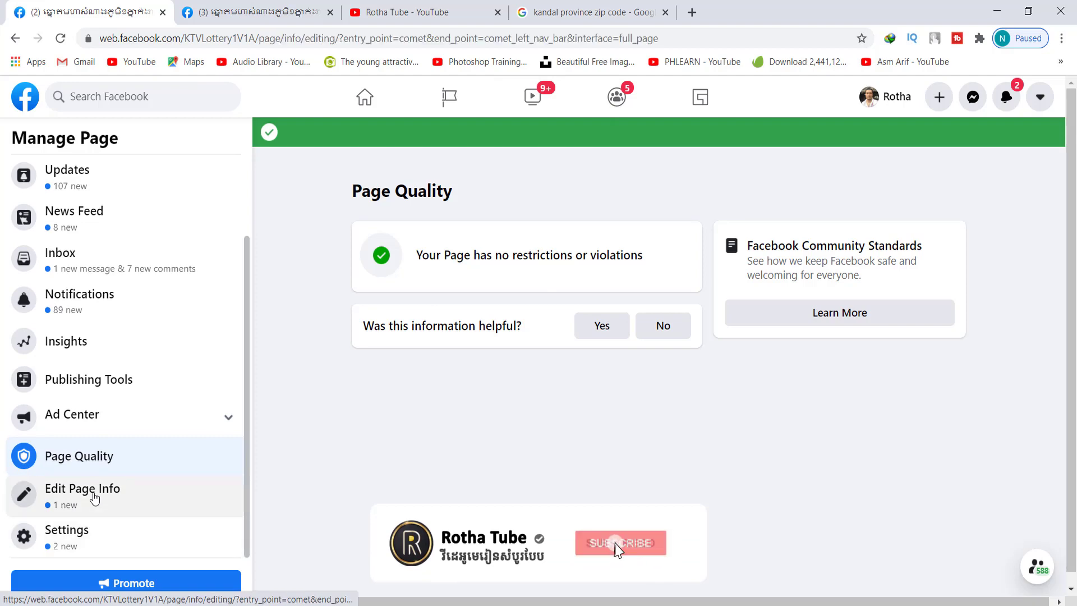
pyautogui.scroll(-20, 316, 471)
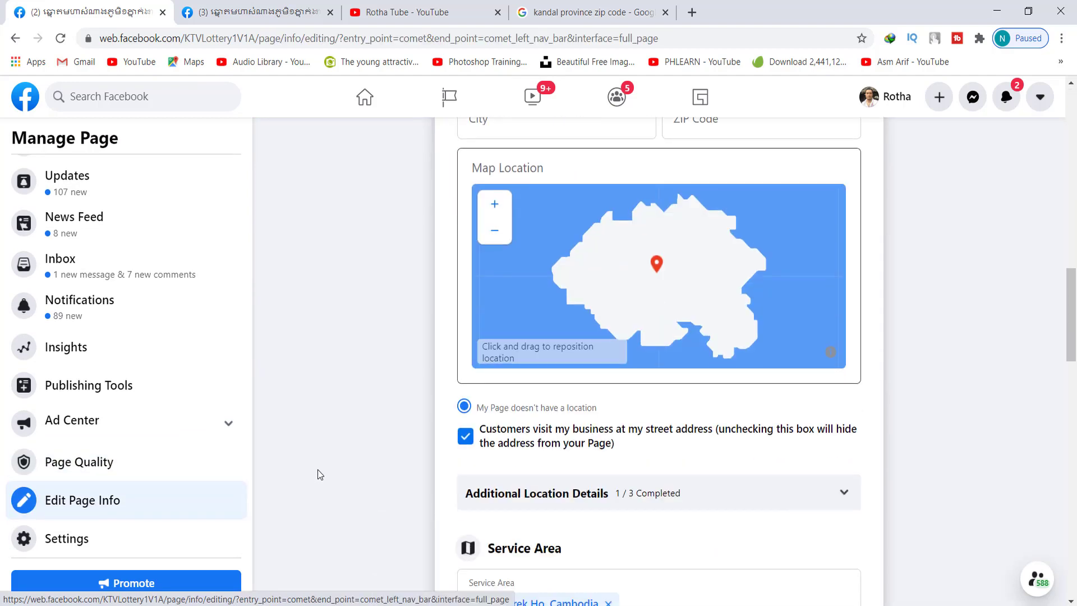
pyautogui.scroll(-6, 318, 469)
pyautogui.scroll(20, 315, 465)
pyautogui.scroll(2, 315, 465)
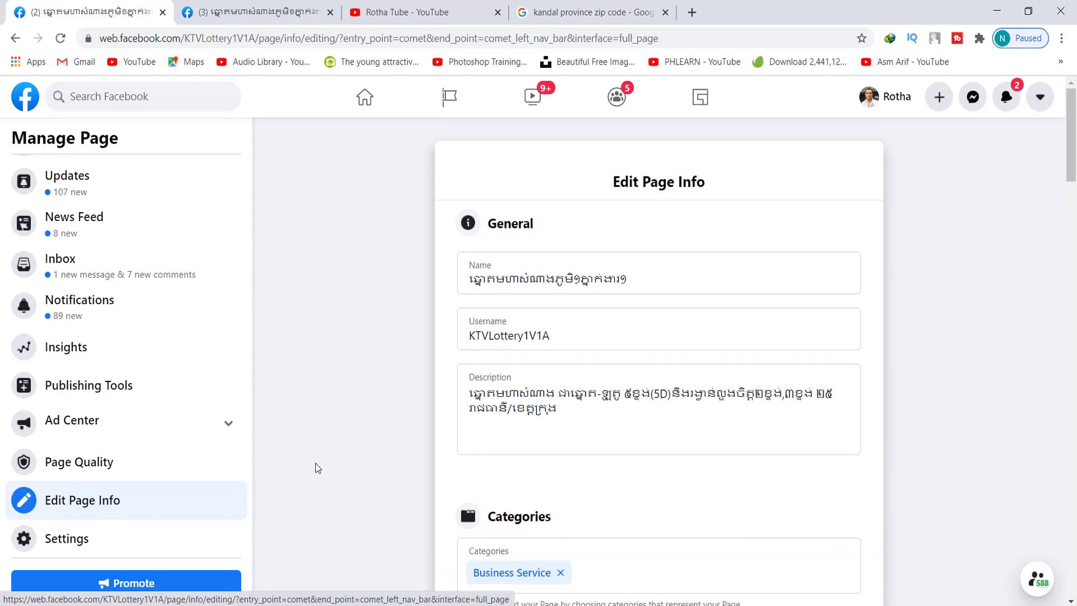
pyautogui.click(504, 280)
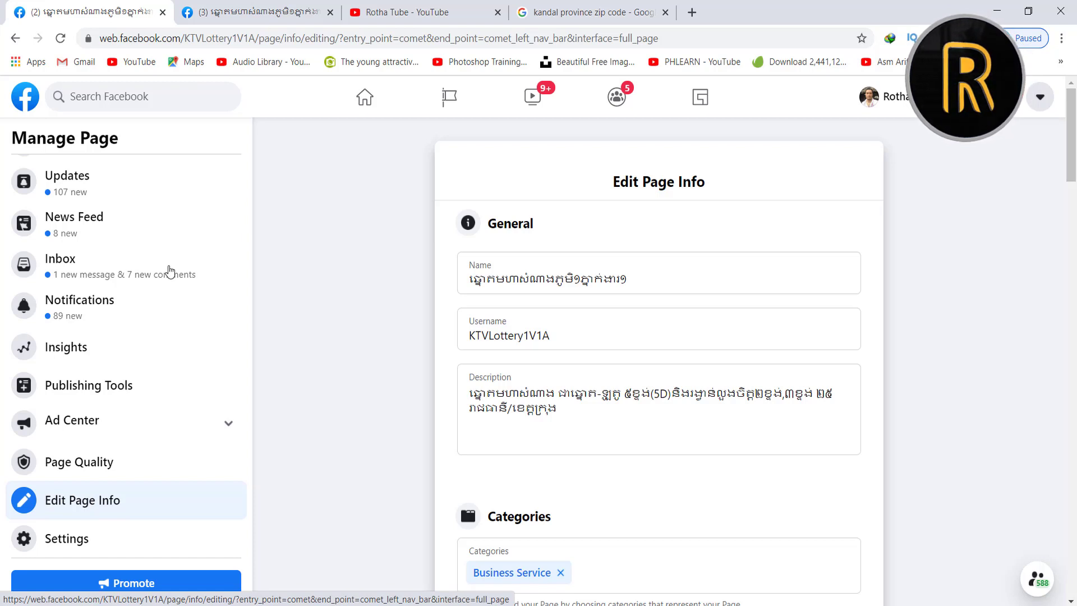
pyautogui.scroll(2, 168, 271)
pyautogui.click(94, 246)
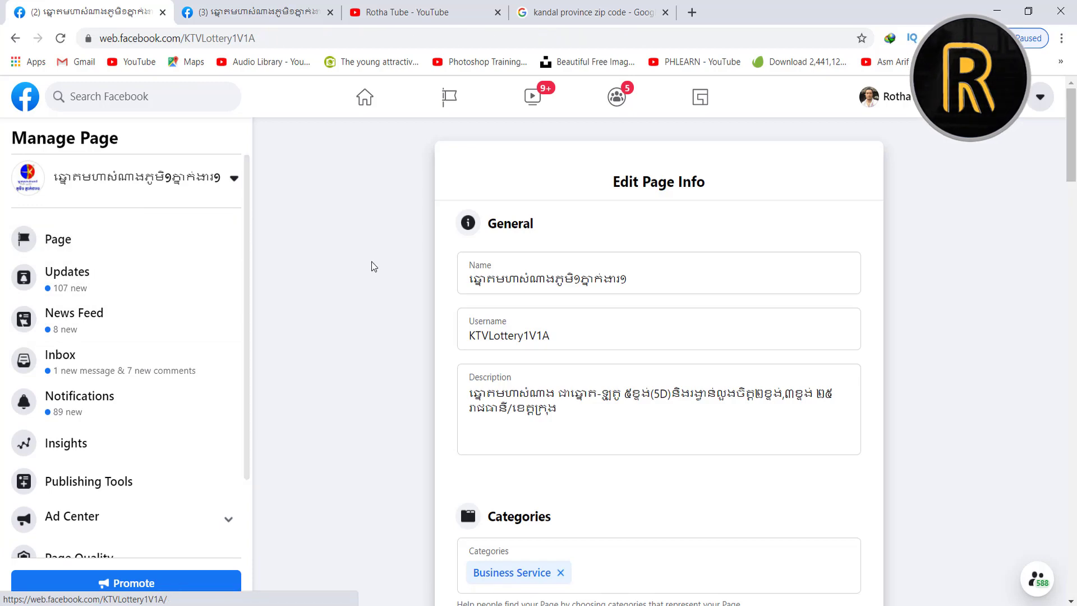